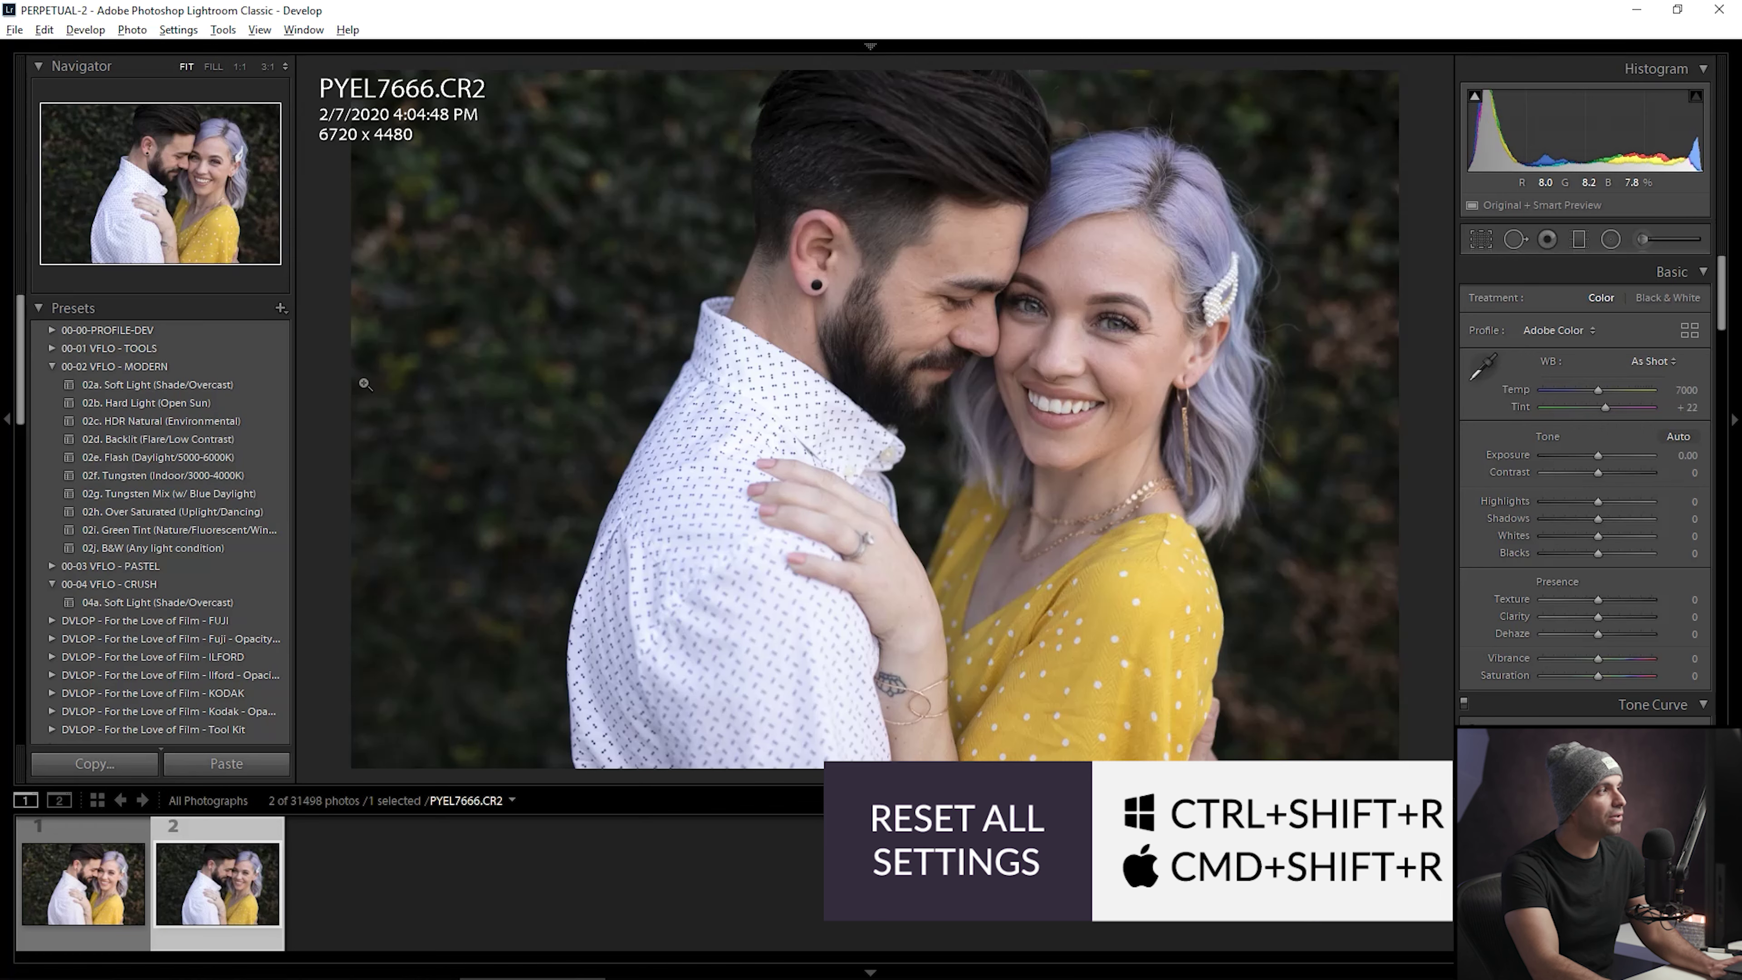
Apply the 02a. Soft Light (Shade/Overcast) preset to PYEL7666.CR2, then bring up the second photo's options.
left_click(272, 379)
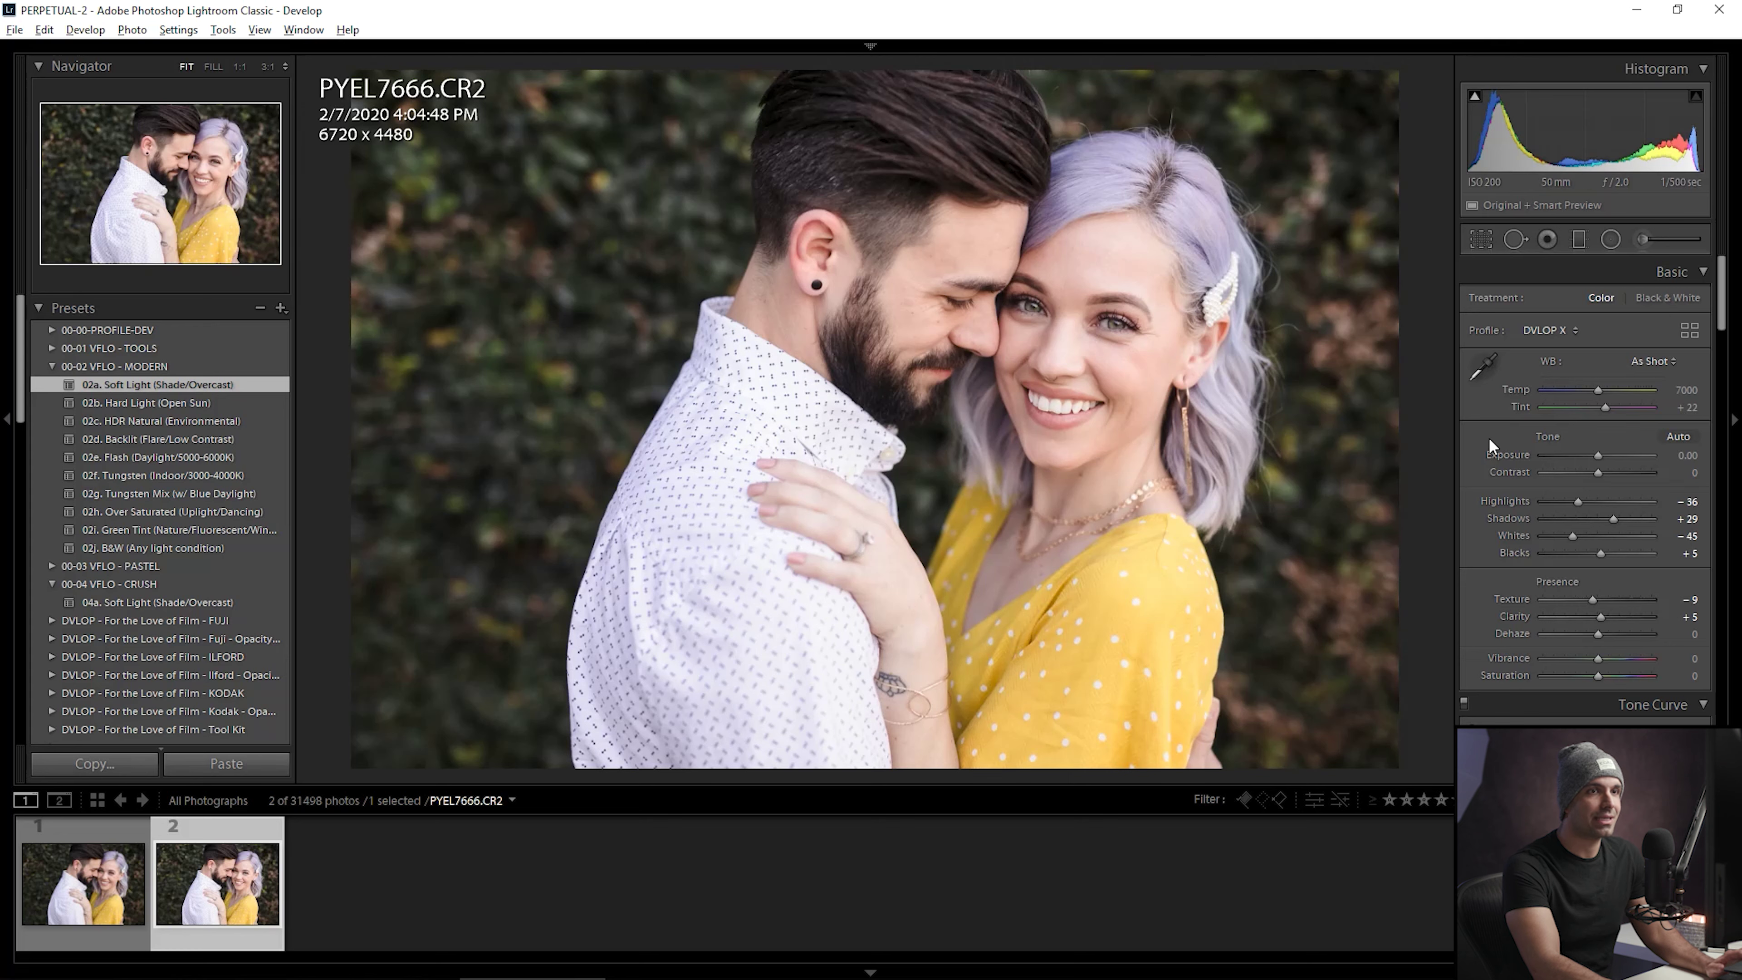
scroll(1616, 455, "down", 2)
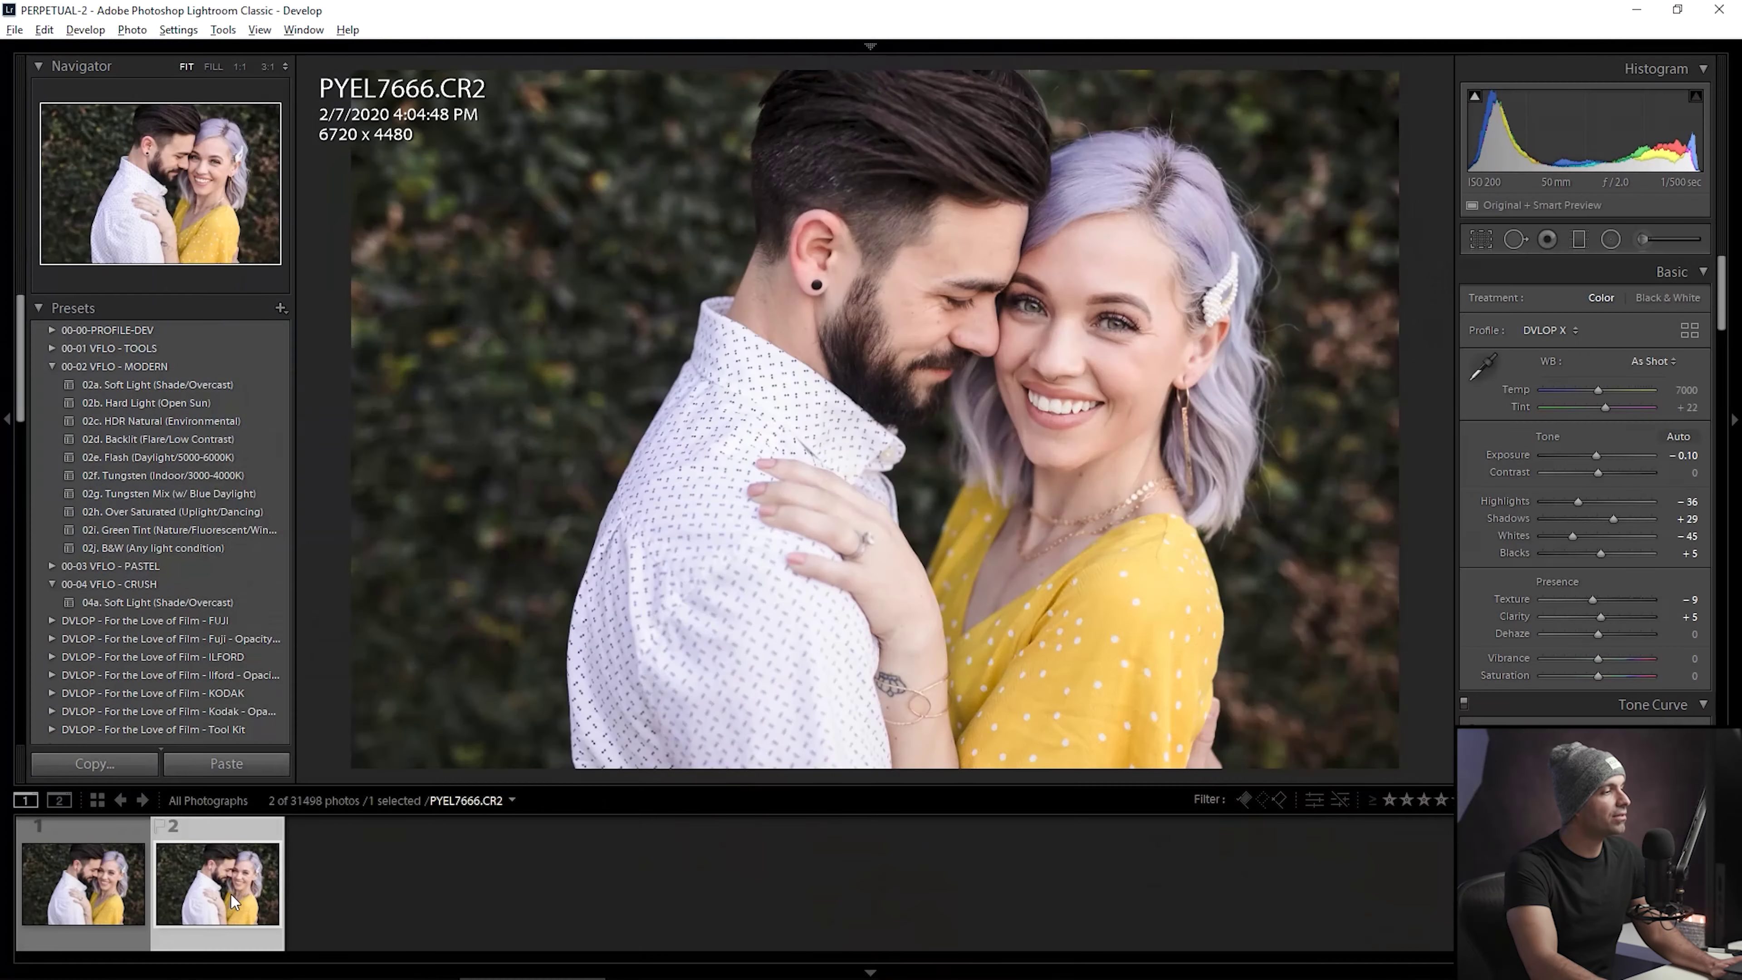
right_click(231, 895)
mouse_move(405, 466)
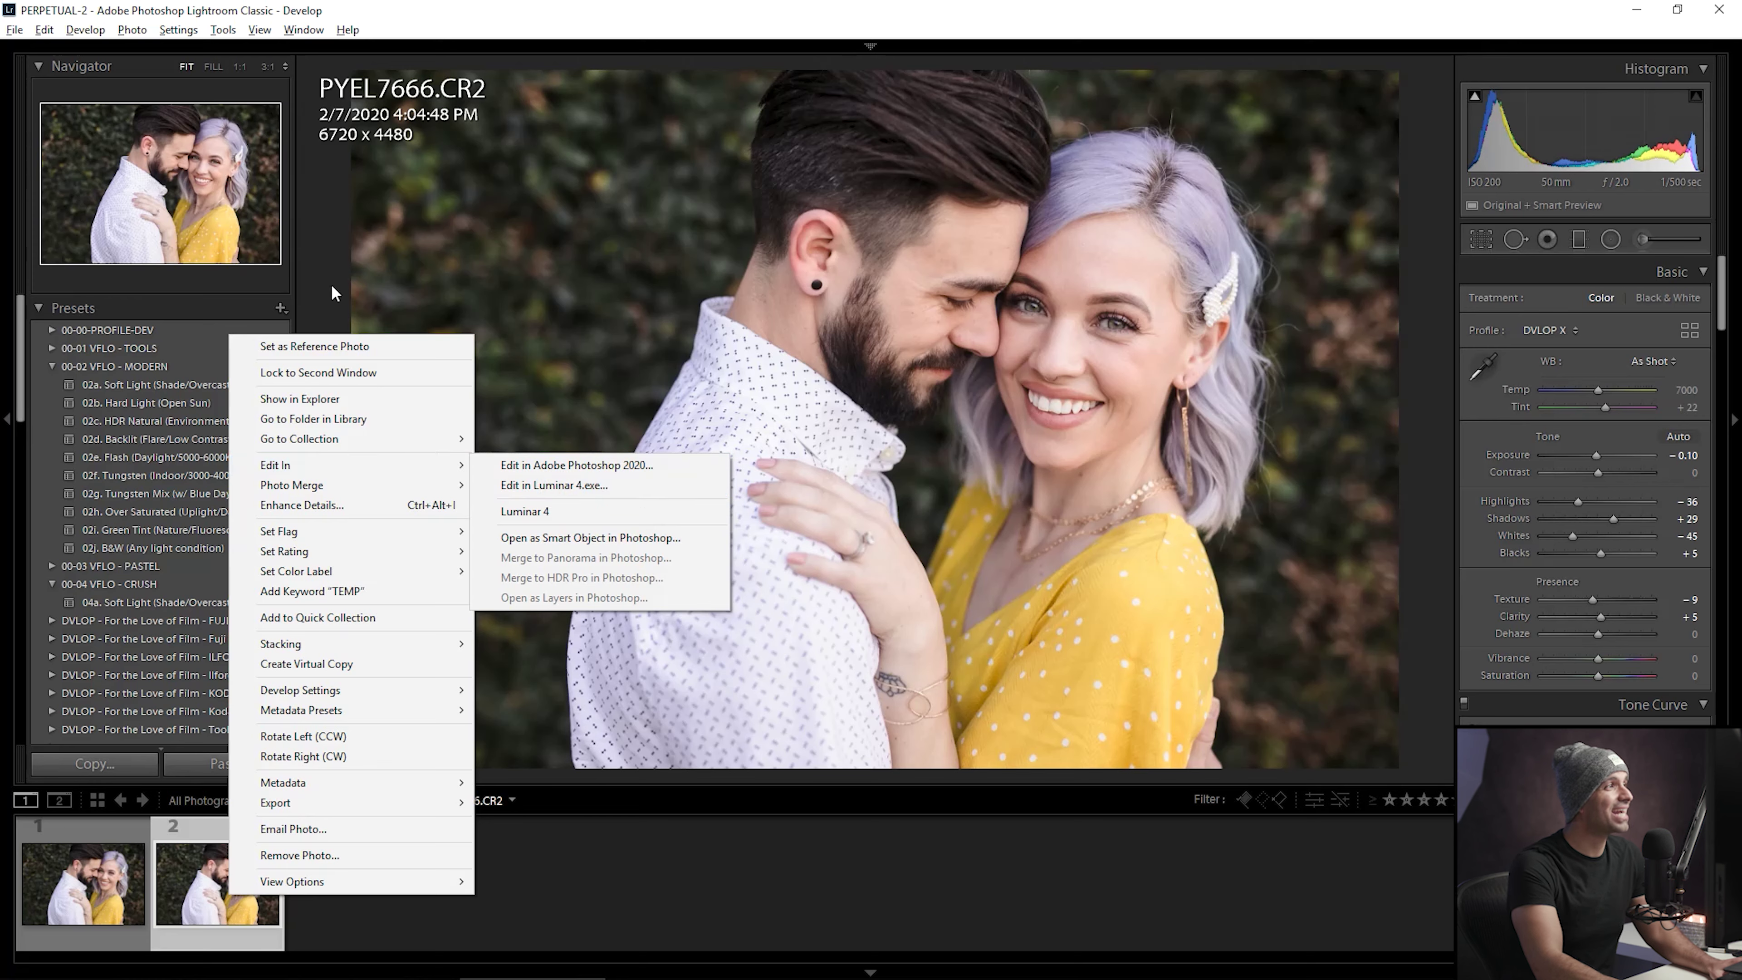
left_click(341, 248)
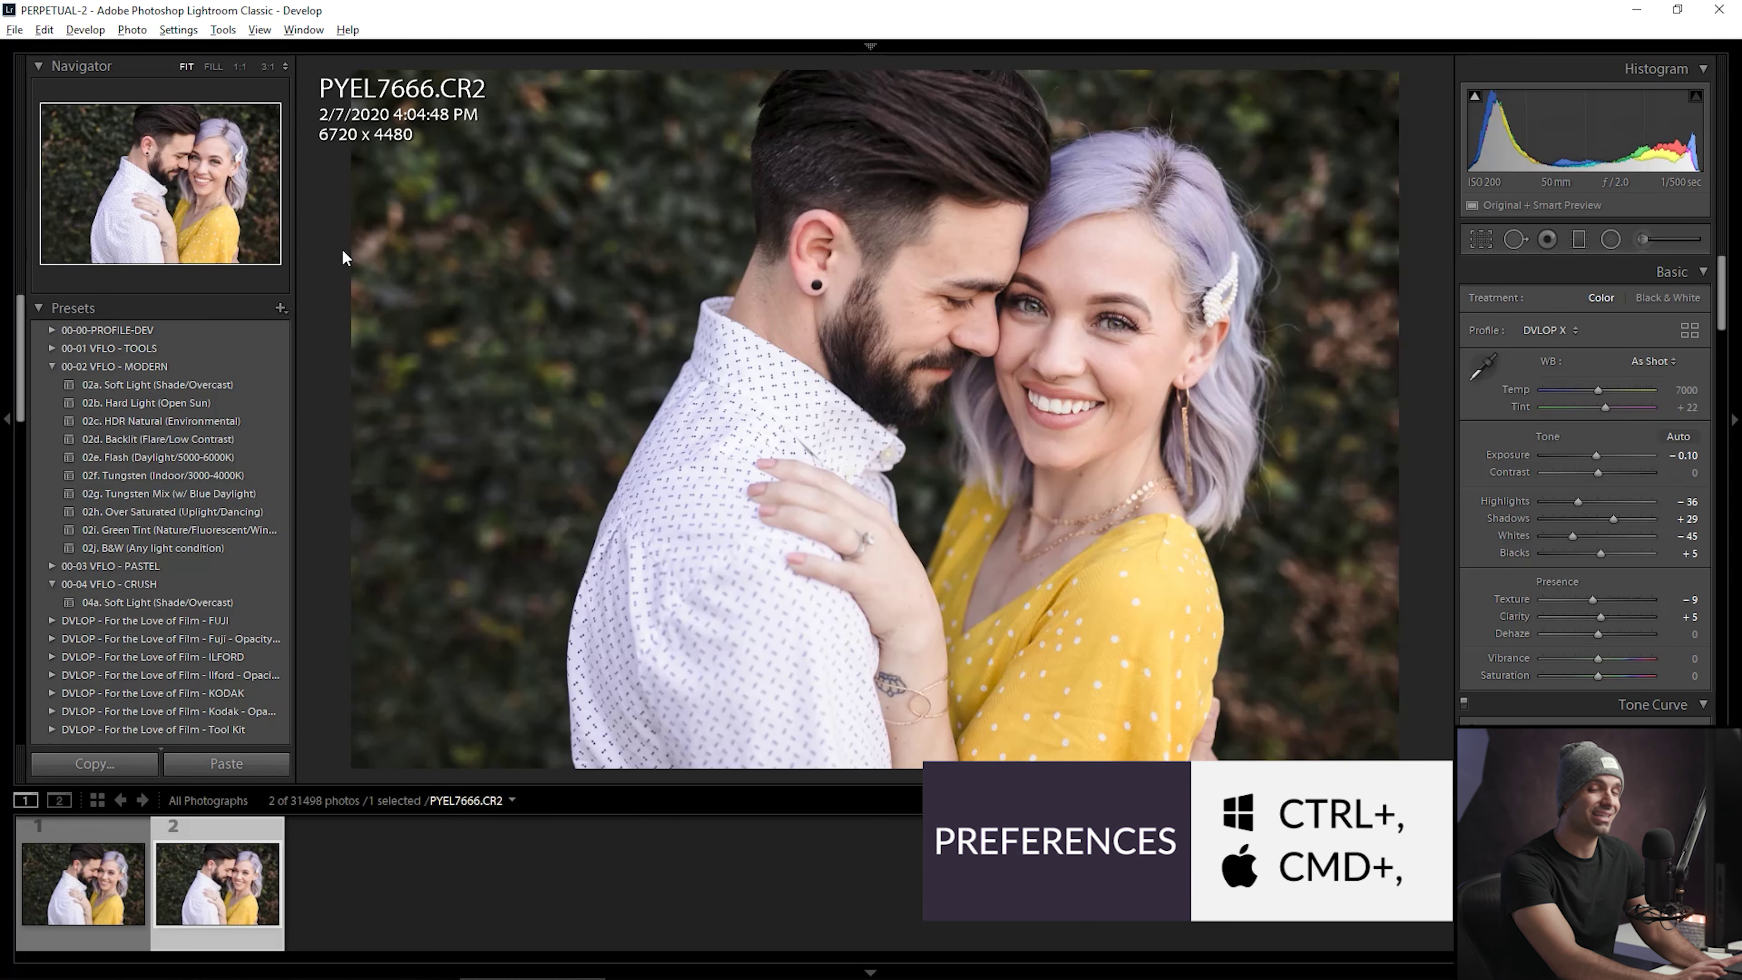
key("ctrl+comma")
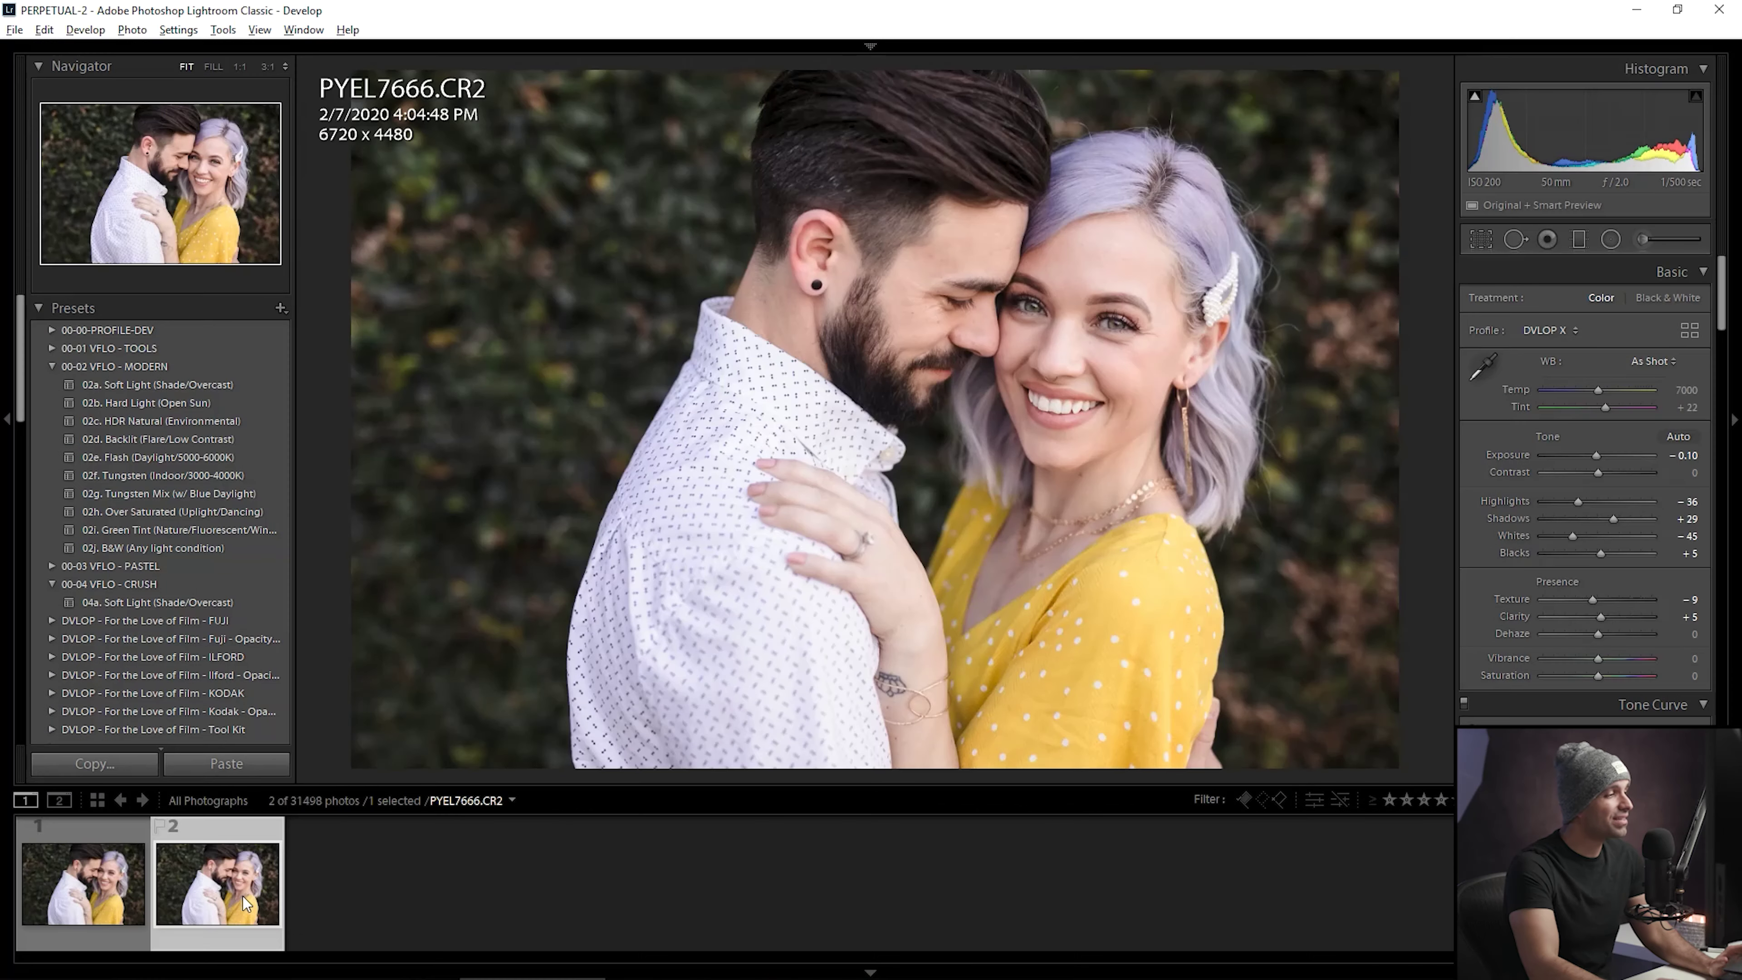
Send a JPEG copy of PYEL7666 with Lightroom adjustments to Luminar 4.exe for editing.
right_click(244, 897)
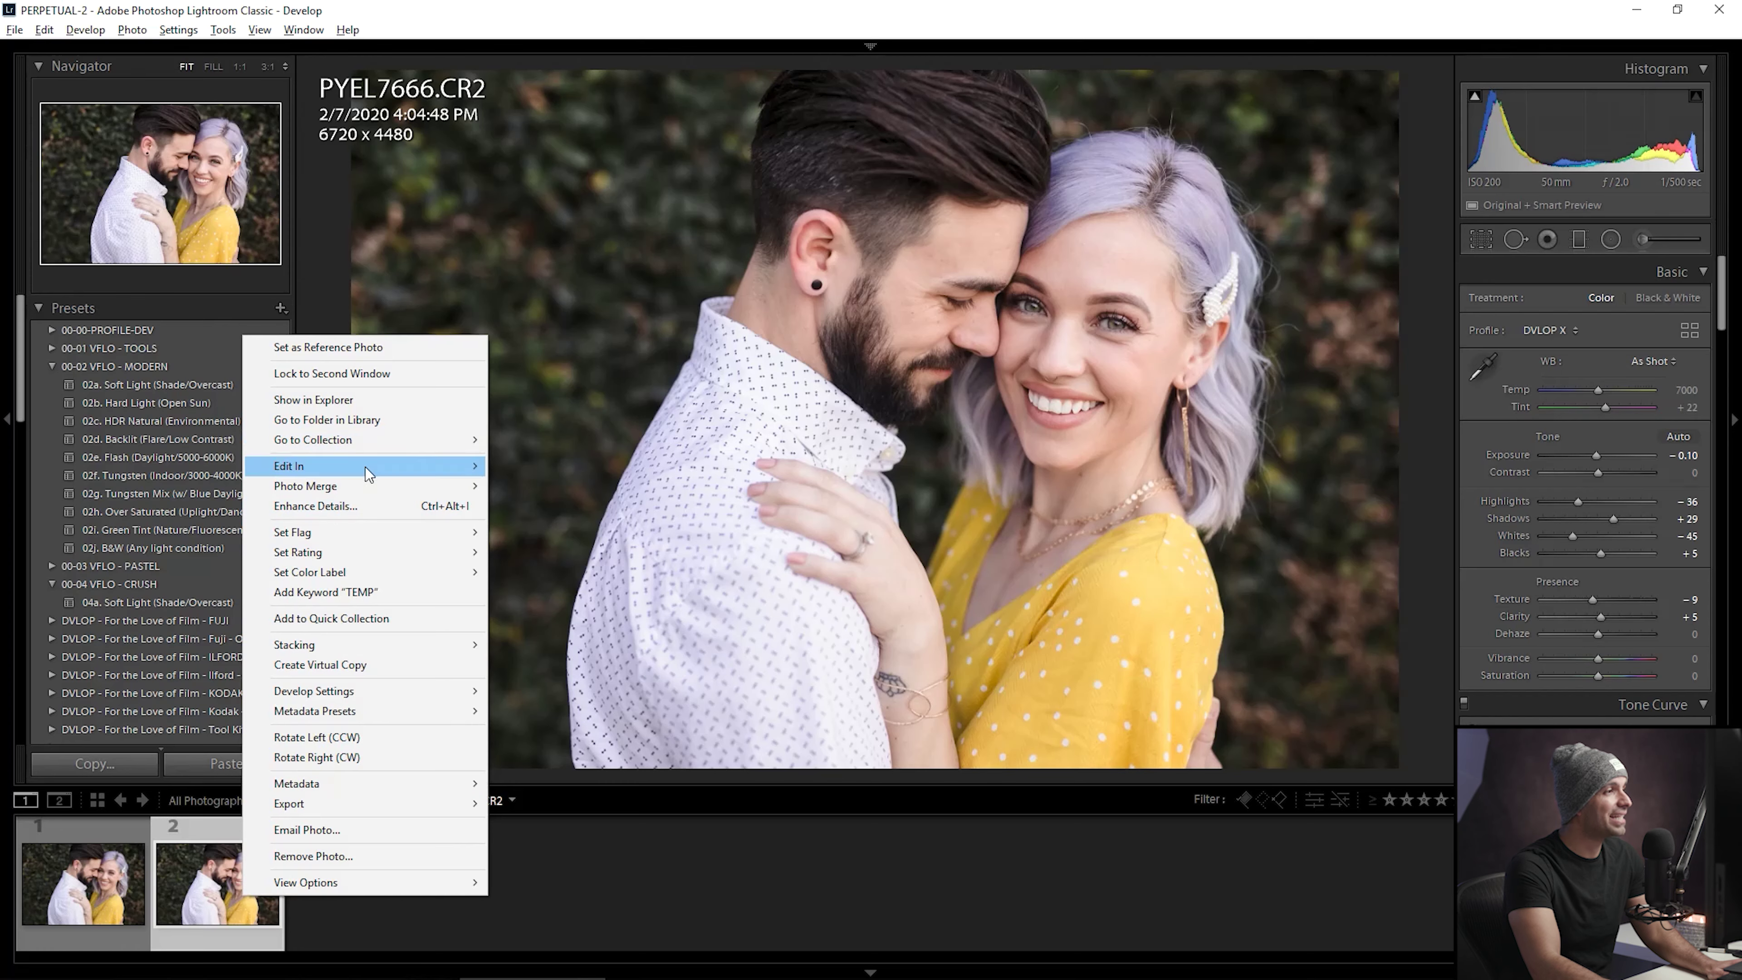
mouse_move(412, 466)
left_click(541, 484)
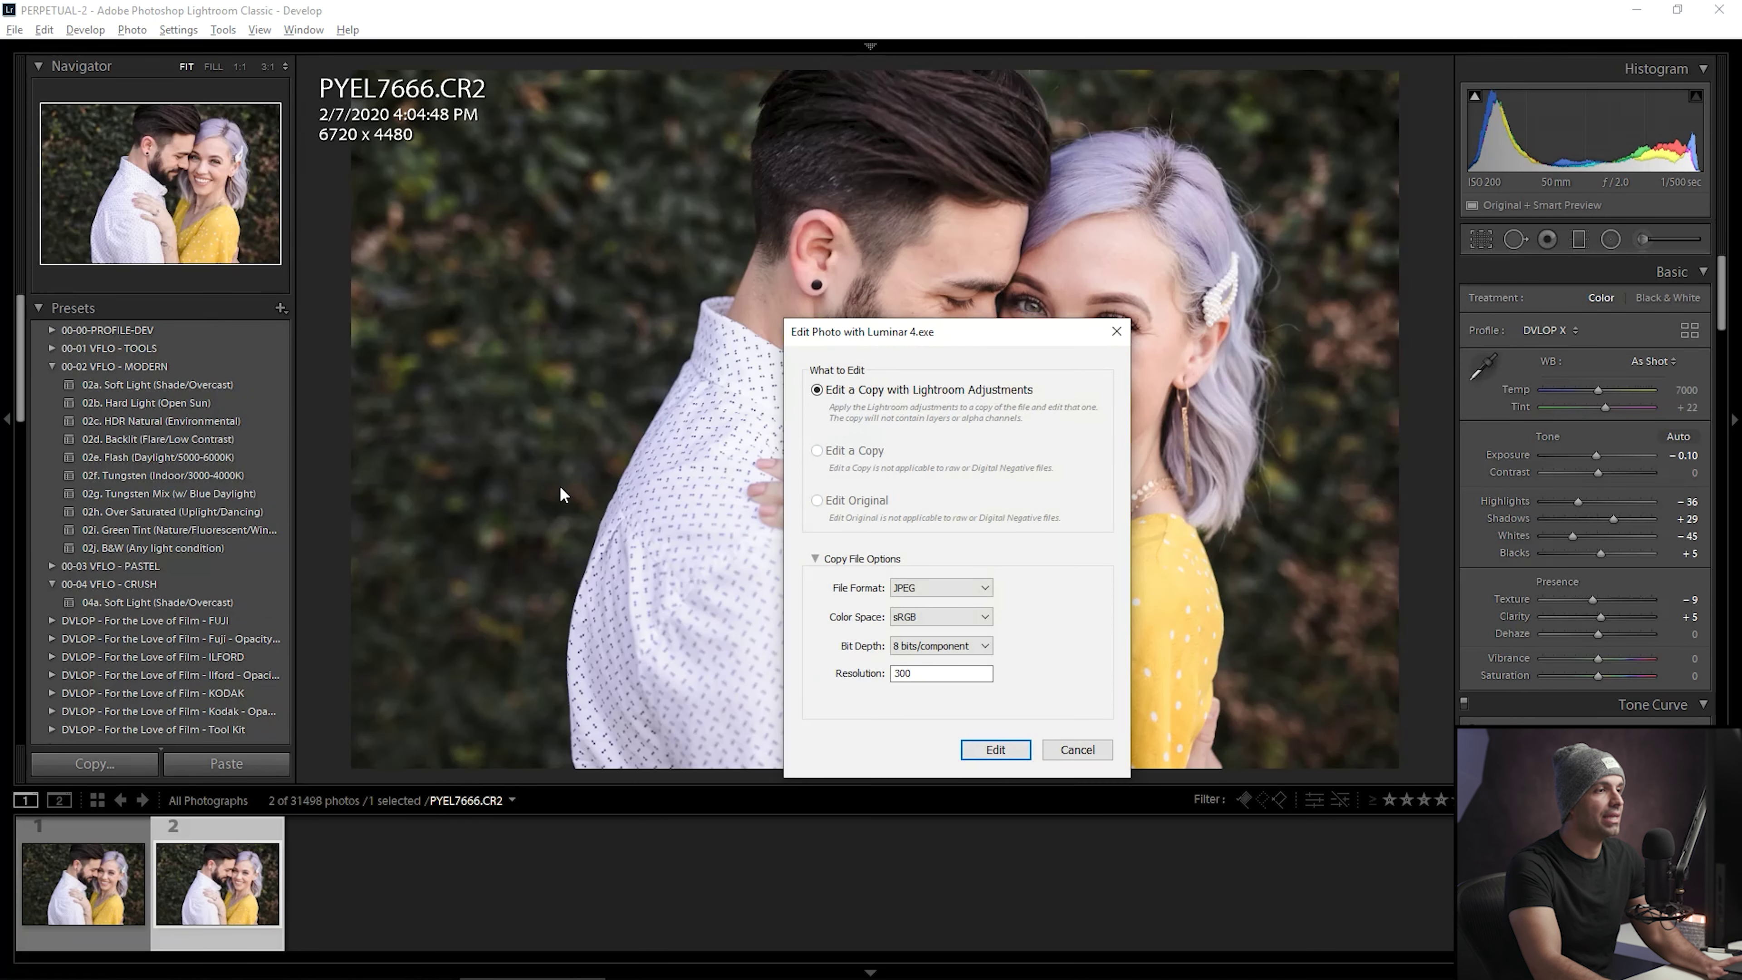
left_click(995, 750)
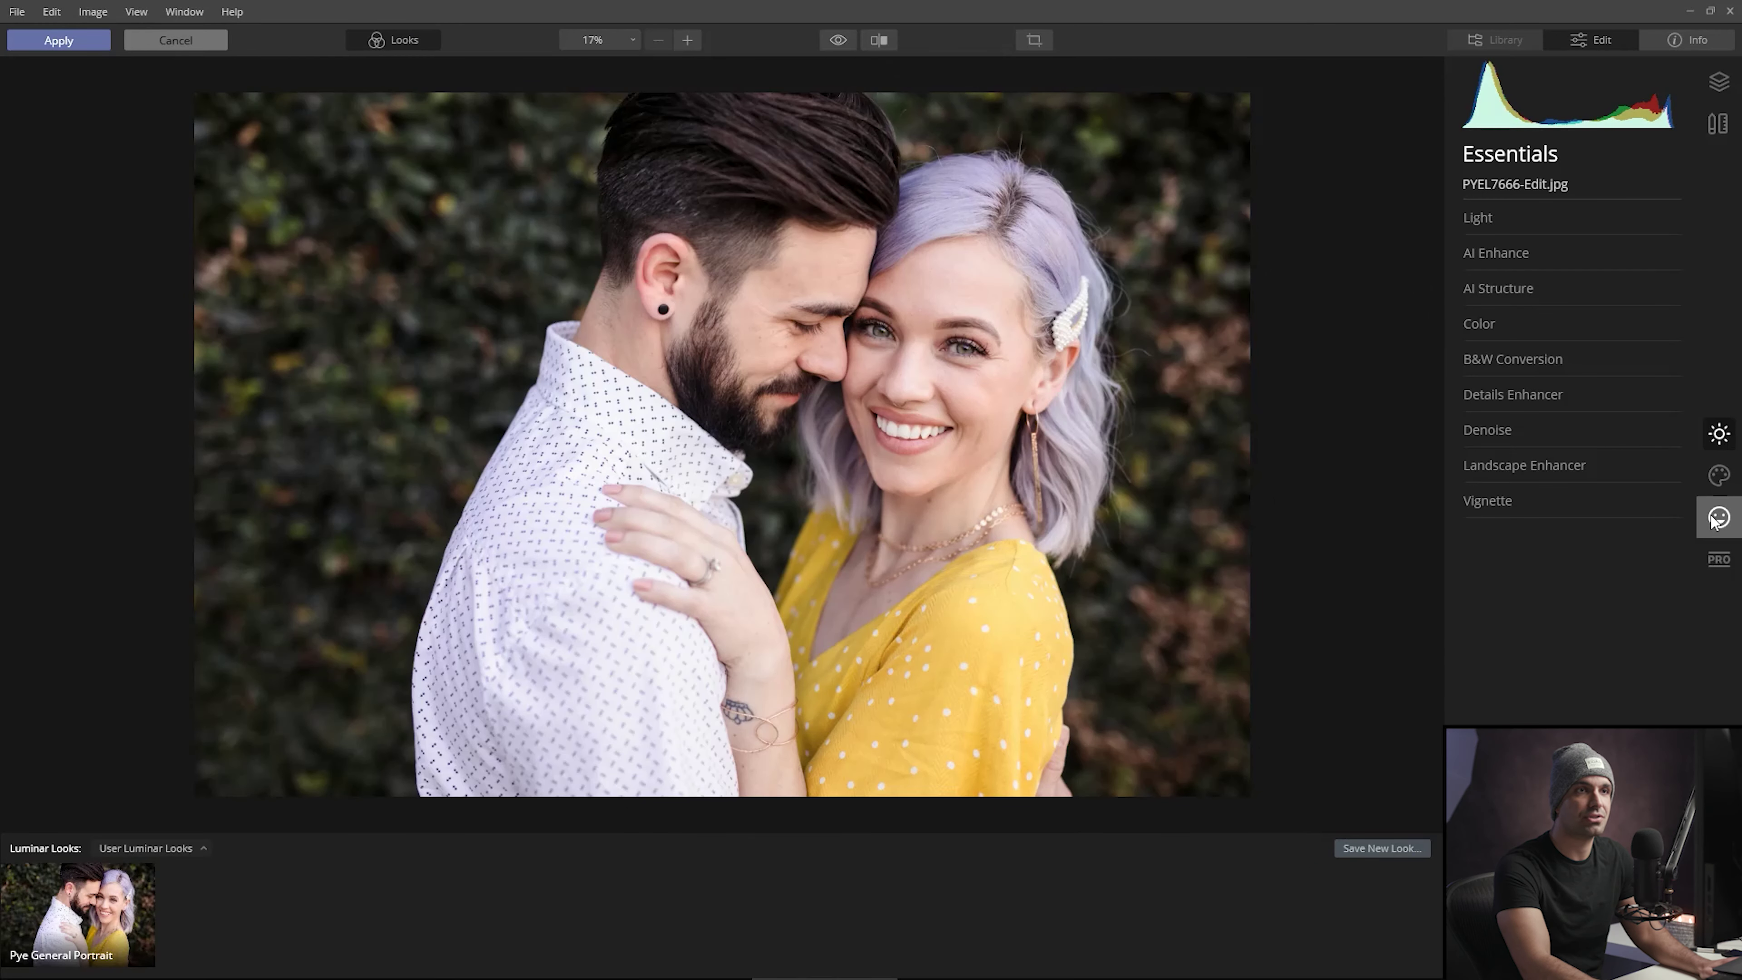
Show the Portrait tools and expand AI Skin Enhancer, leaving AI Skin Defects Removal unchecked.
left_click(1716, 518)
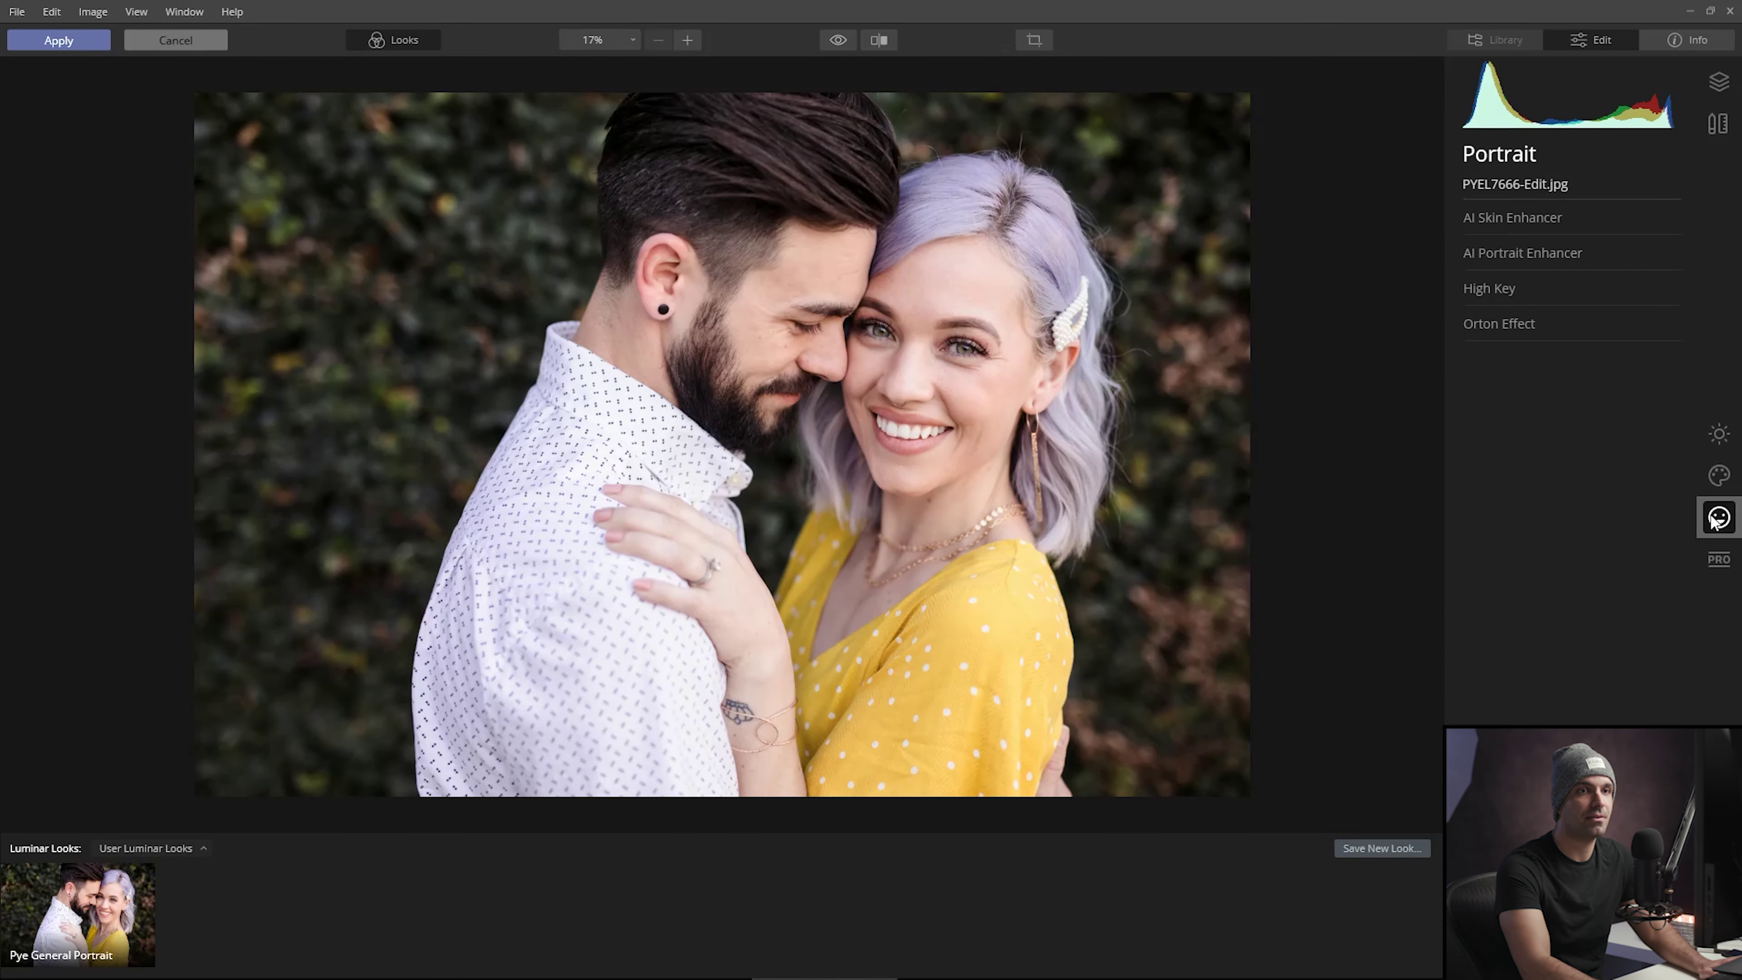
left_click(1519, 217)
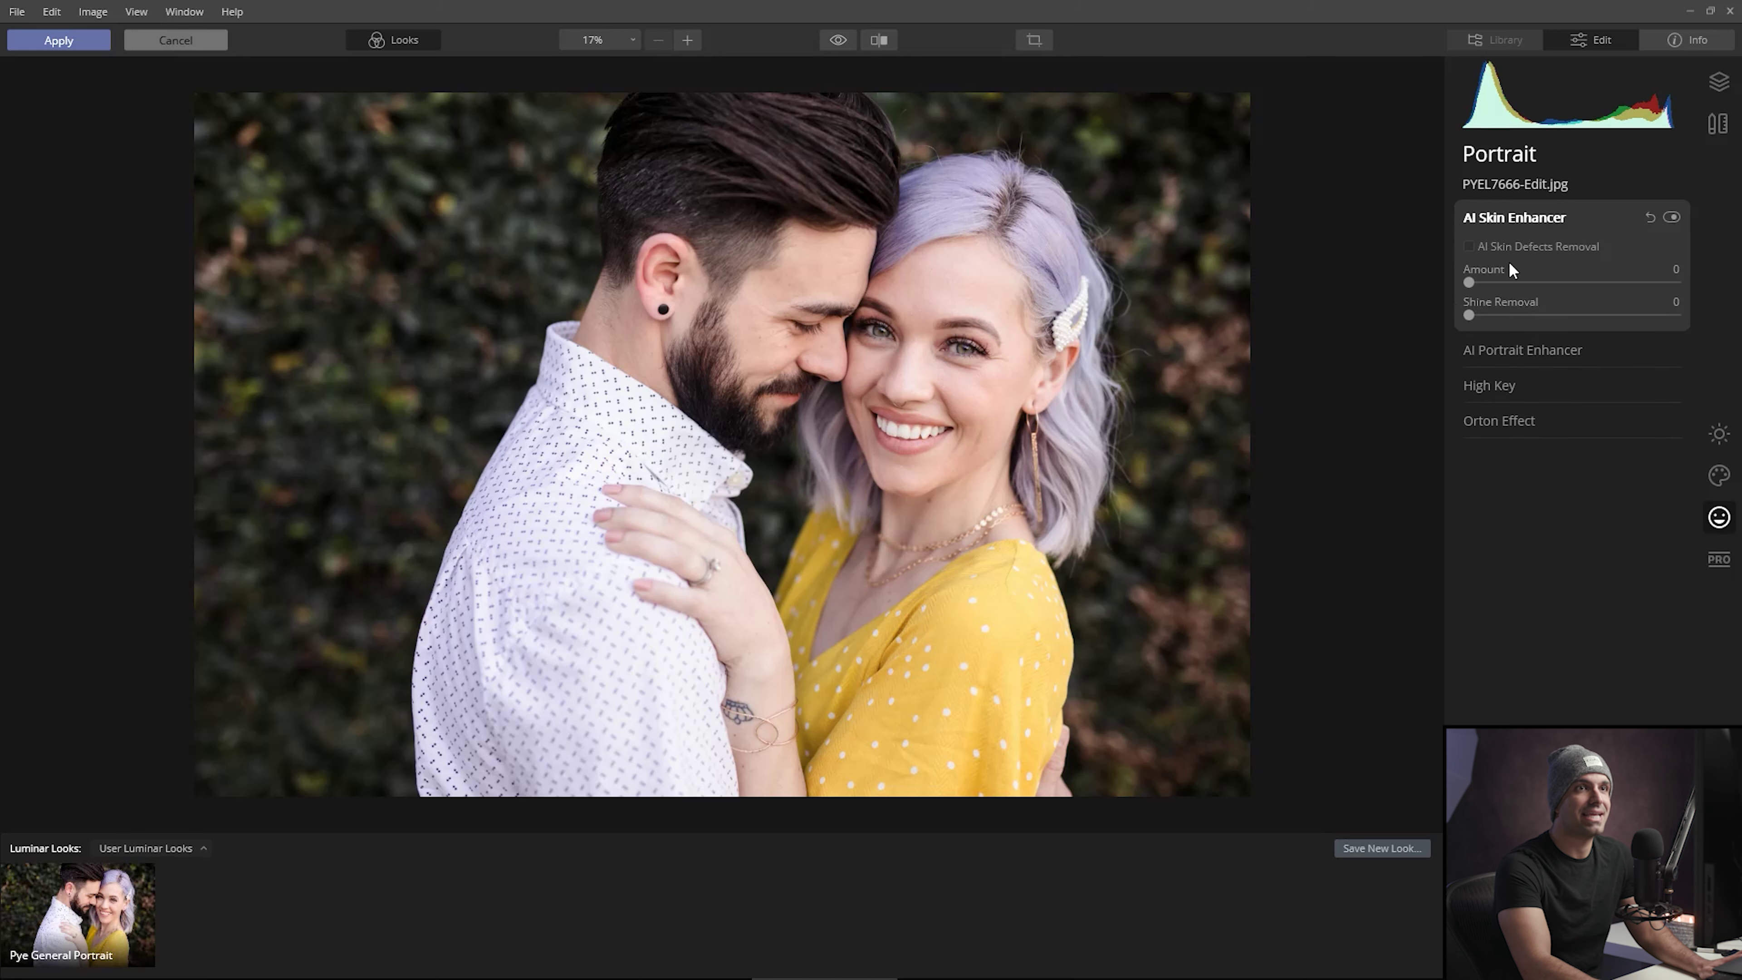
left_click(1471, 247)
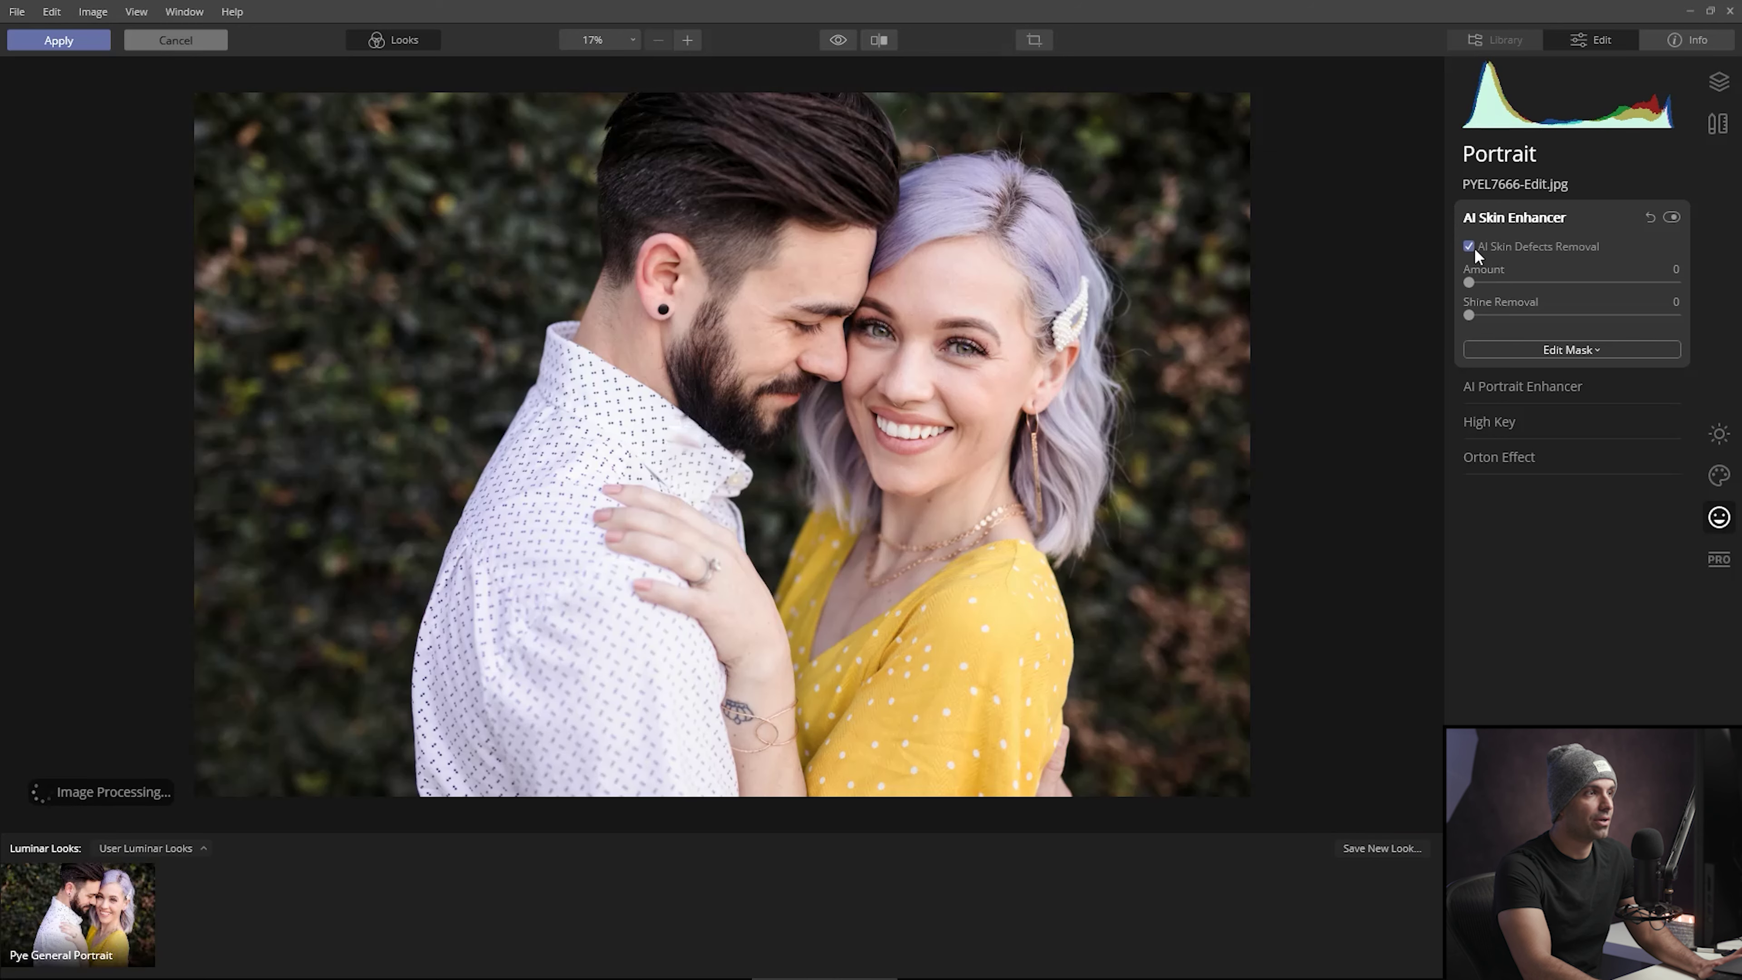
left_click(1471, 250)
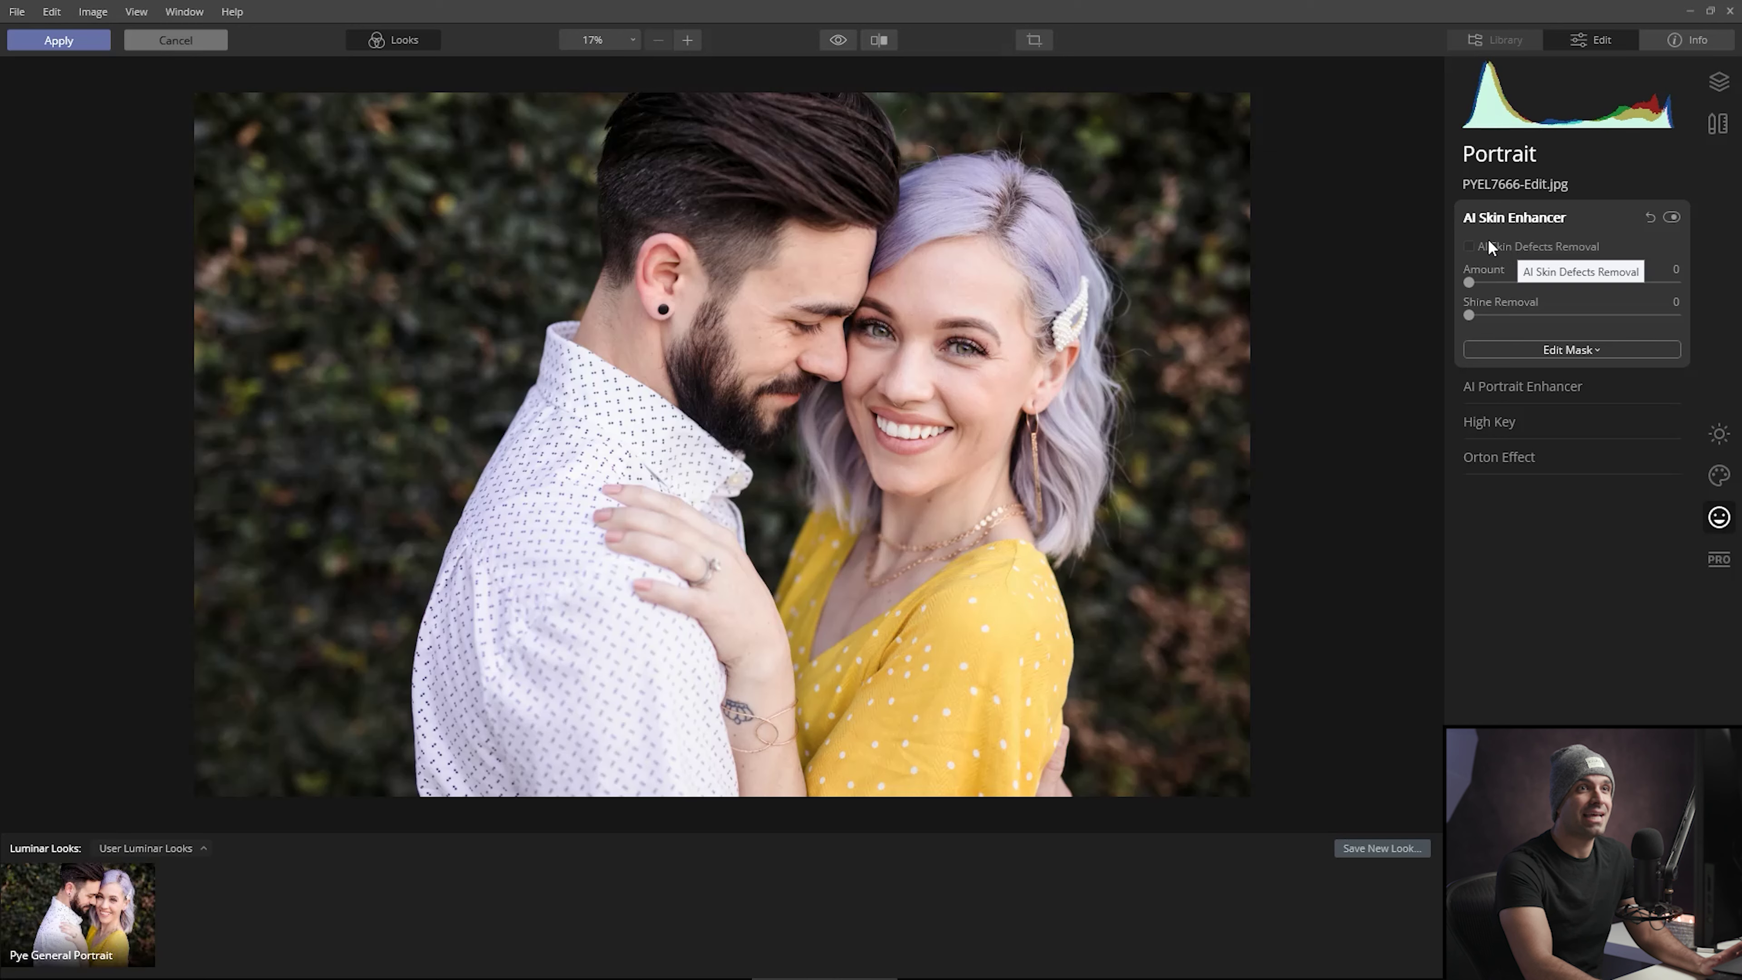
left_click(1472, 241)
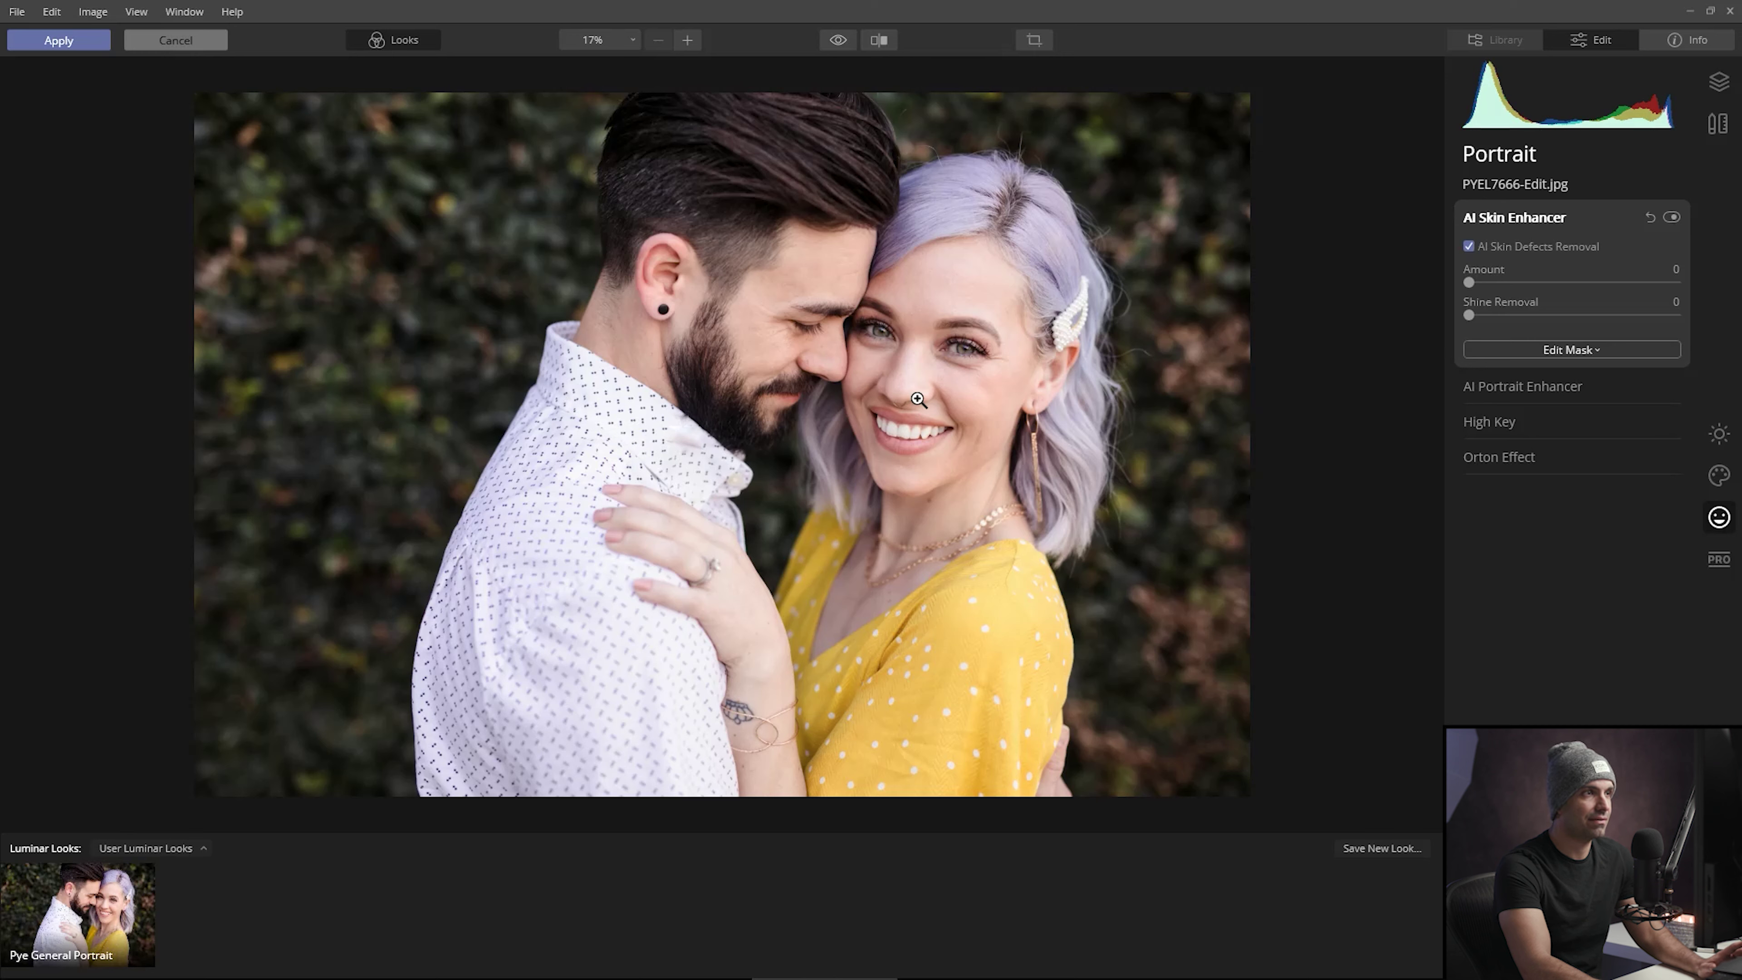
left_click(1468, 247)
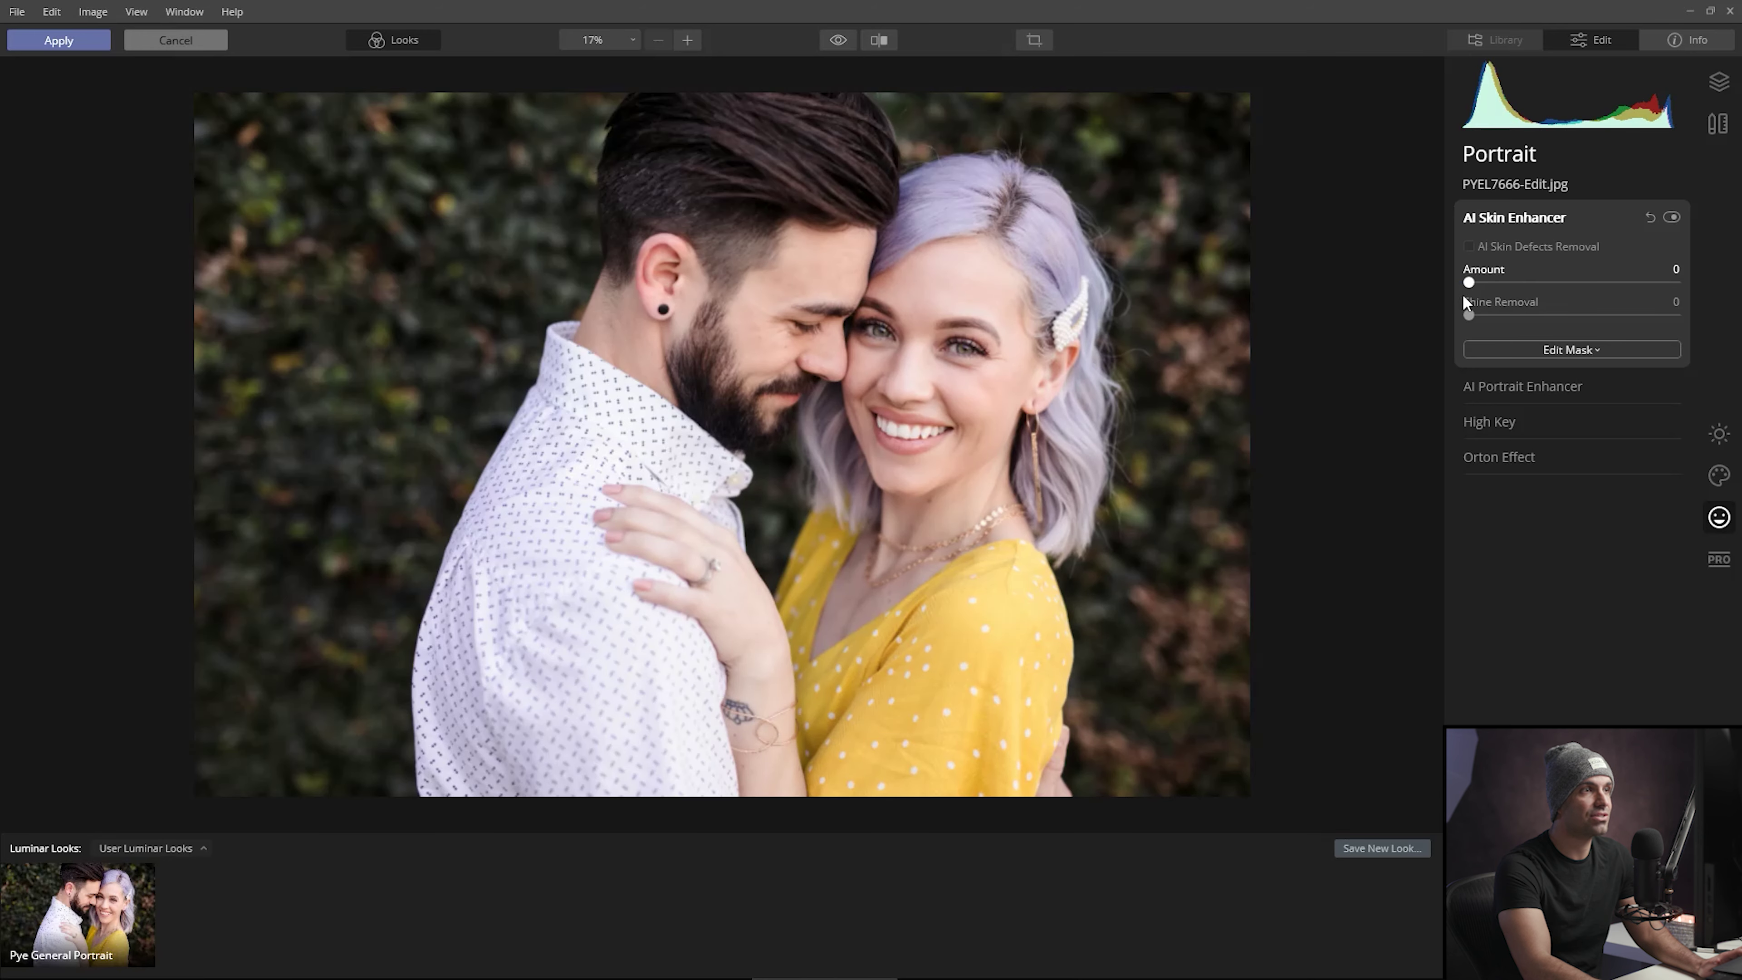
Zoom to 100% on the woman's face and settle AI Skin Enhancer Amount at 40 after trying 100.
left_click(944, 344)
left_click_drag(902, 241, 943, 324)
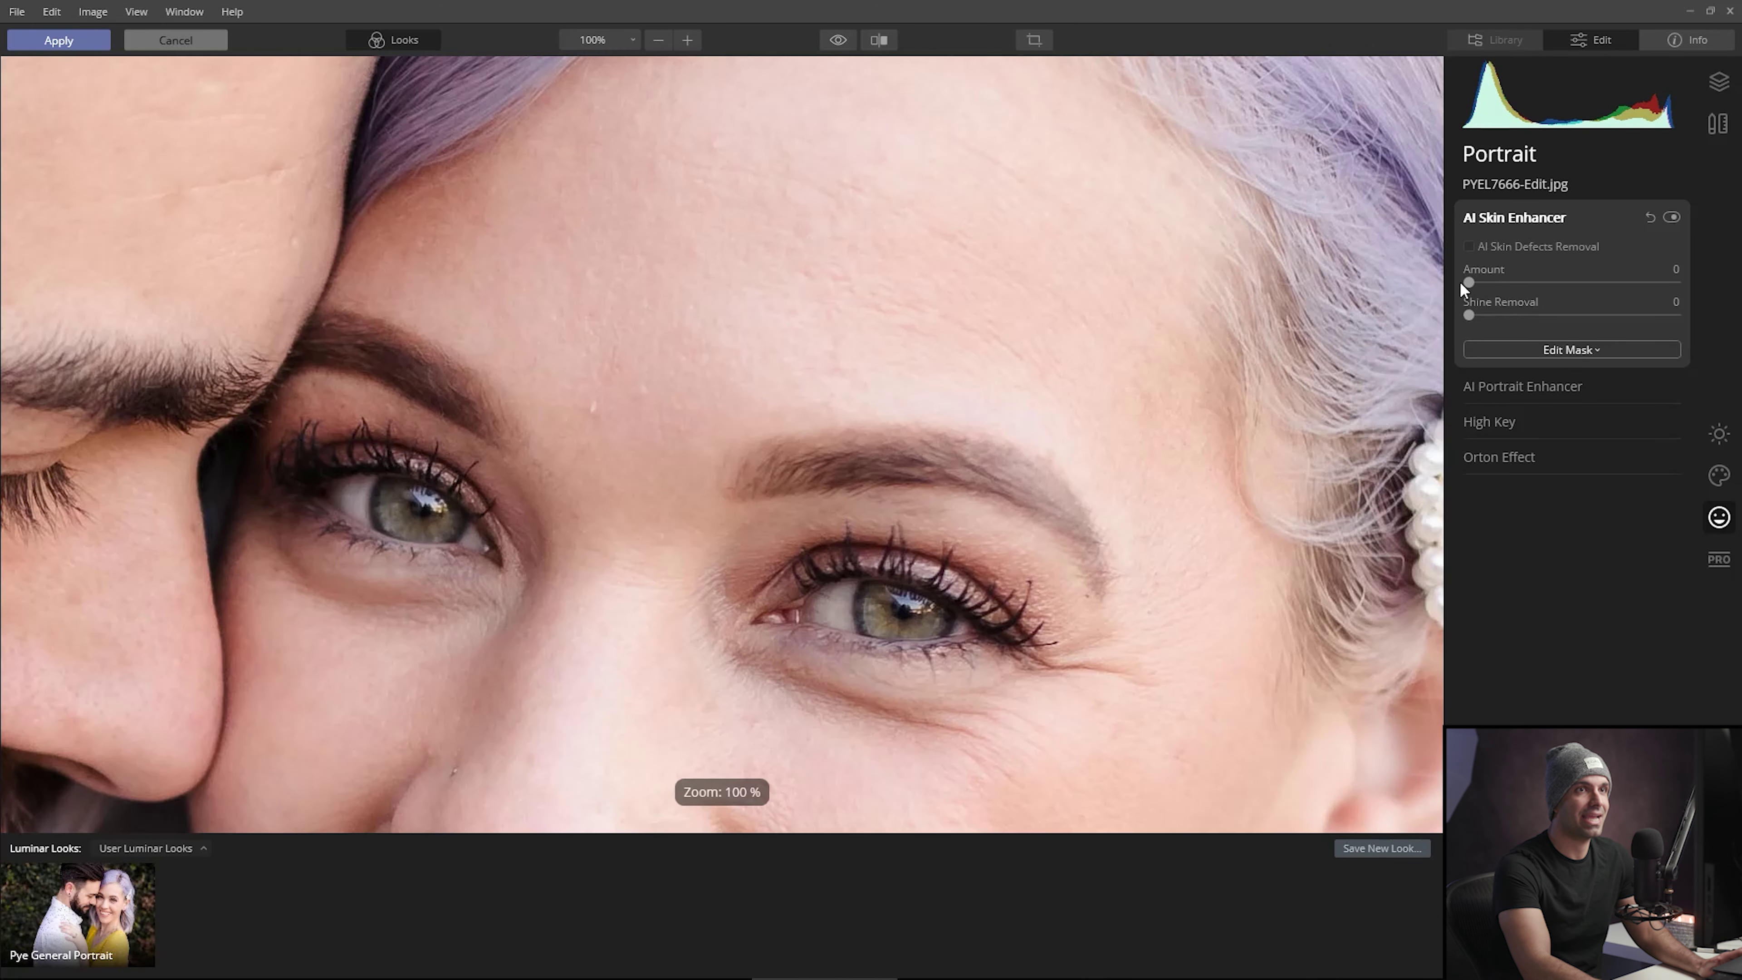
left_click_drag(1471, 282, 1730, 326)
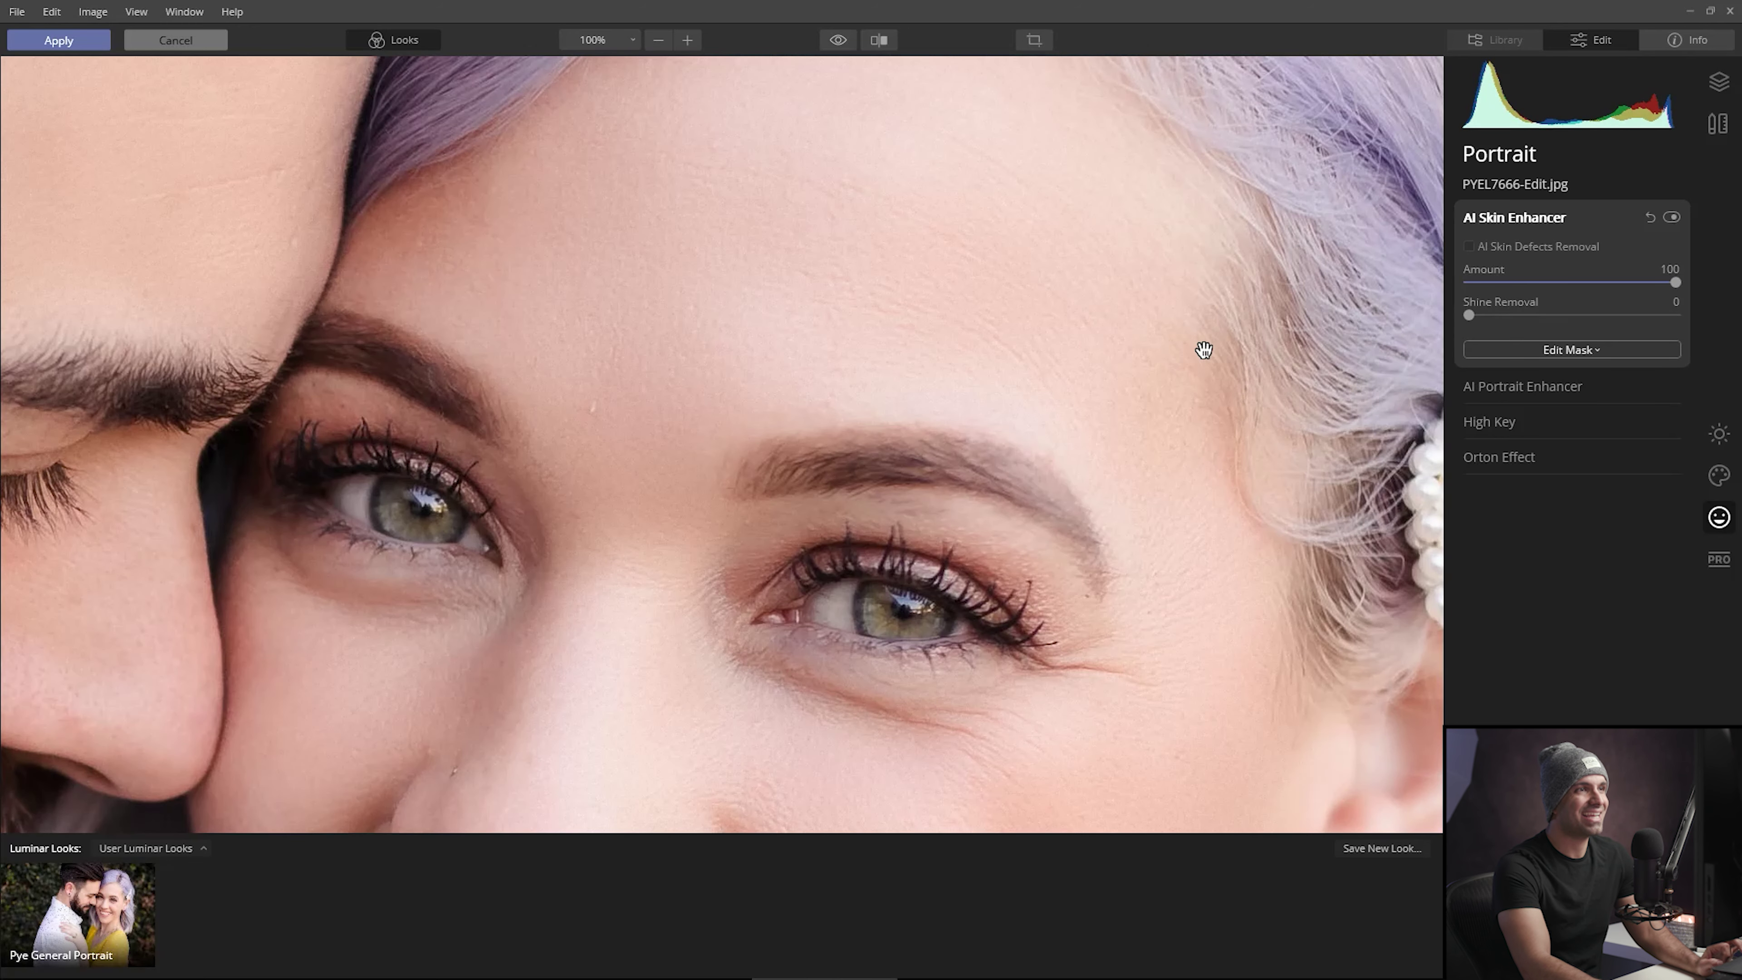
left_click(789, 448)
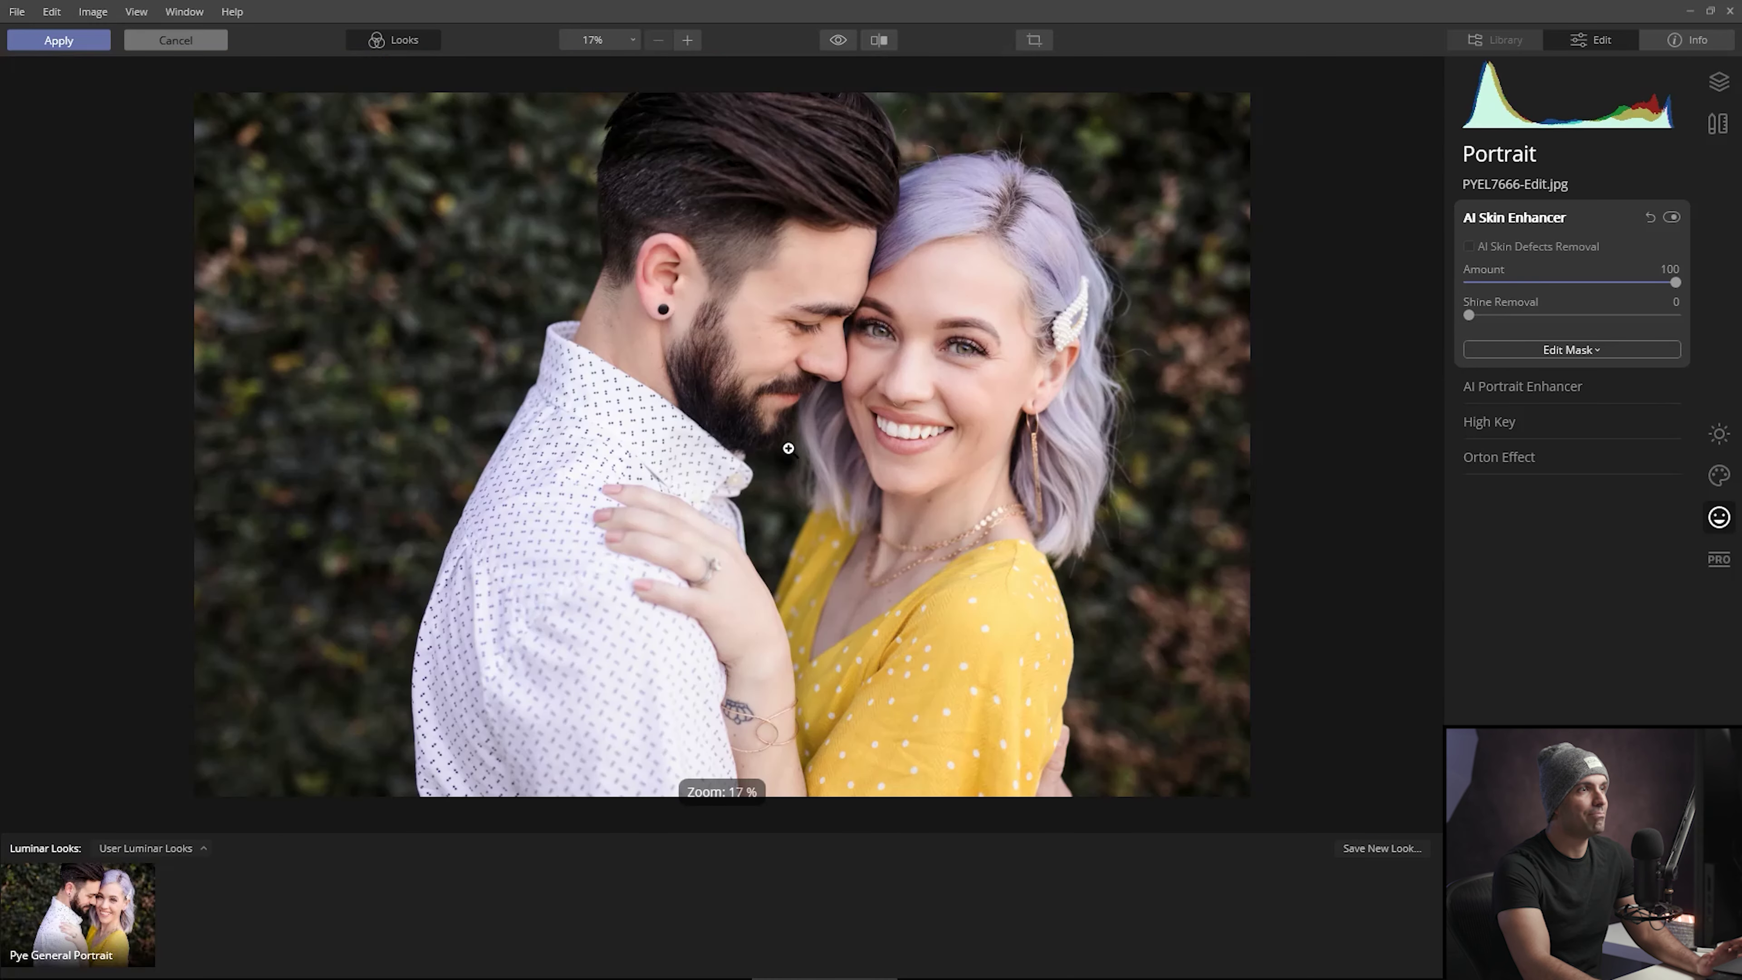
left_click(939, 335)
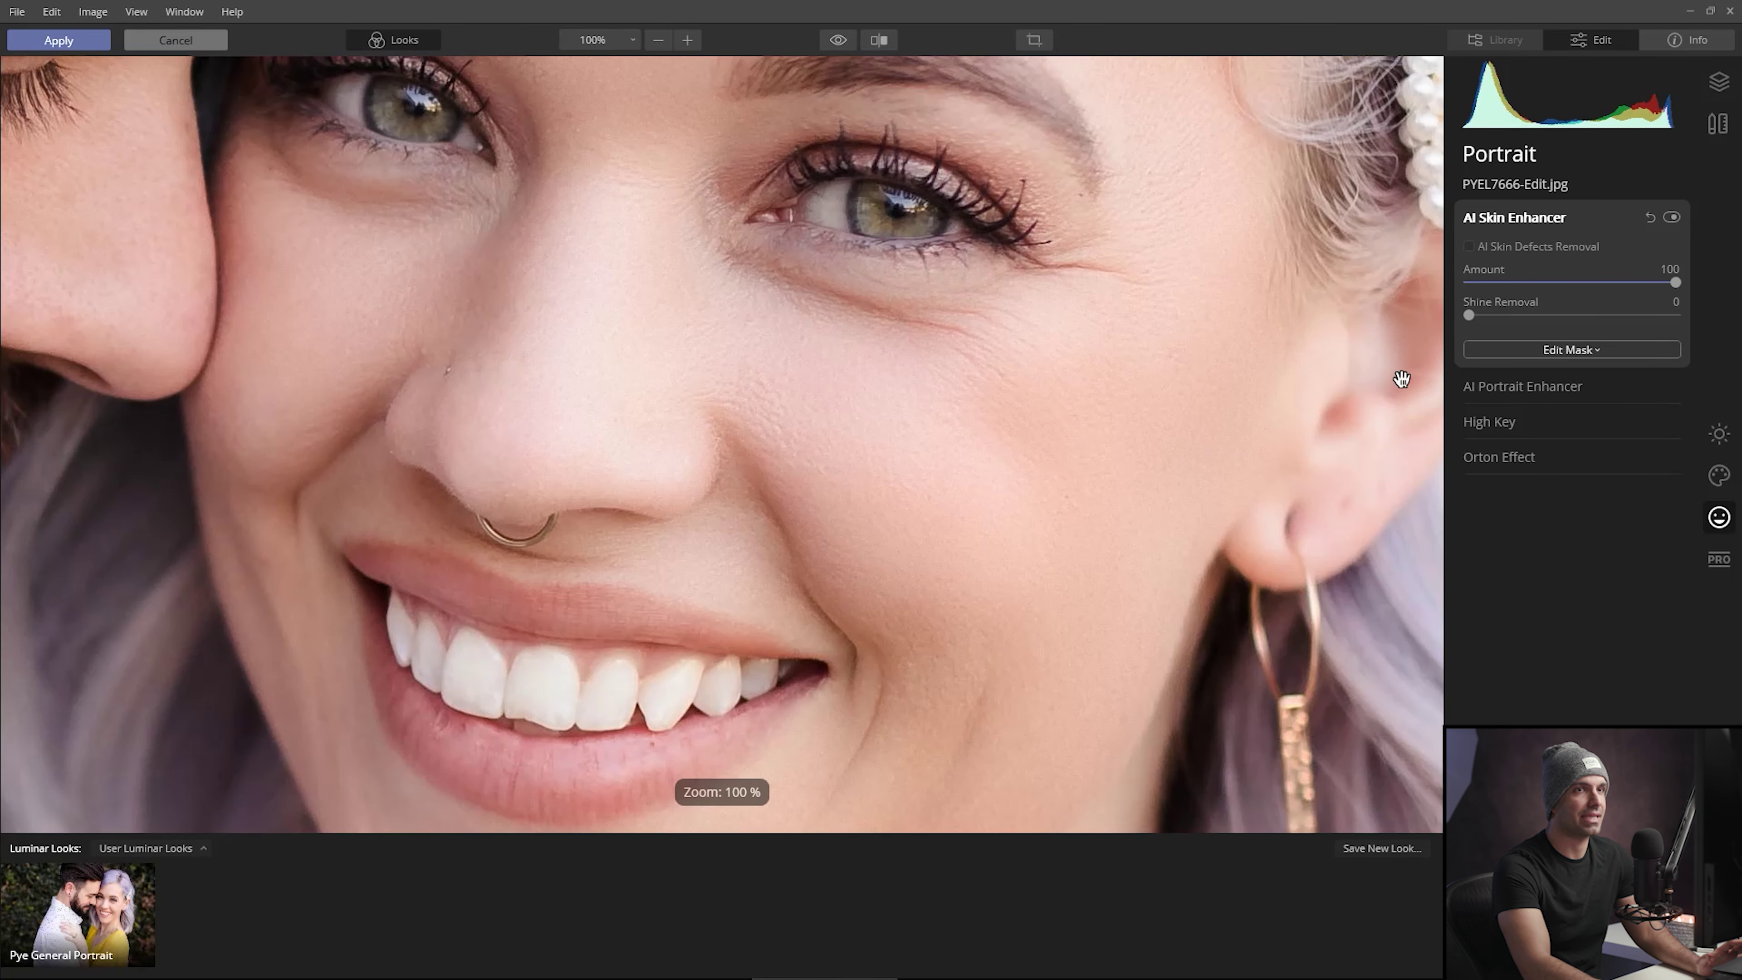
left_click_drag(1668, 287, 1560, 283)
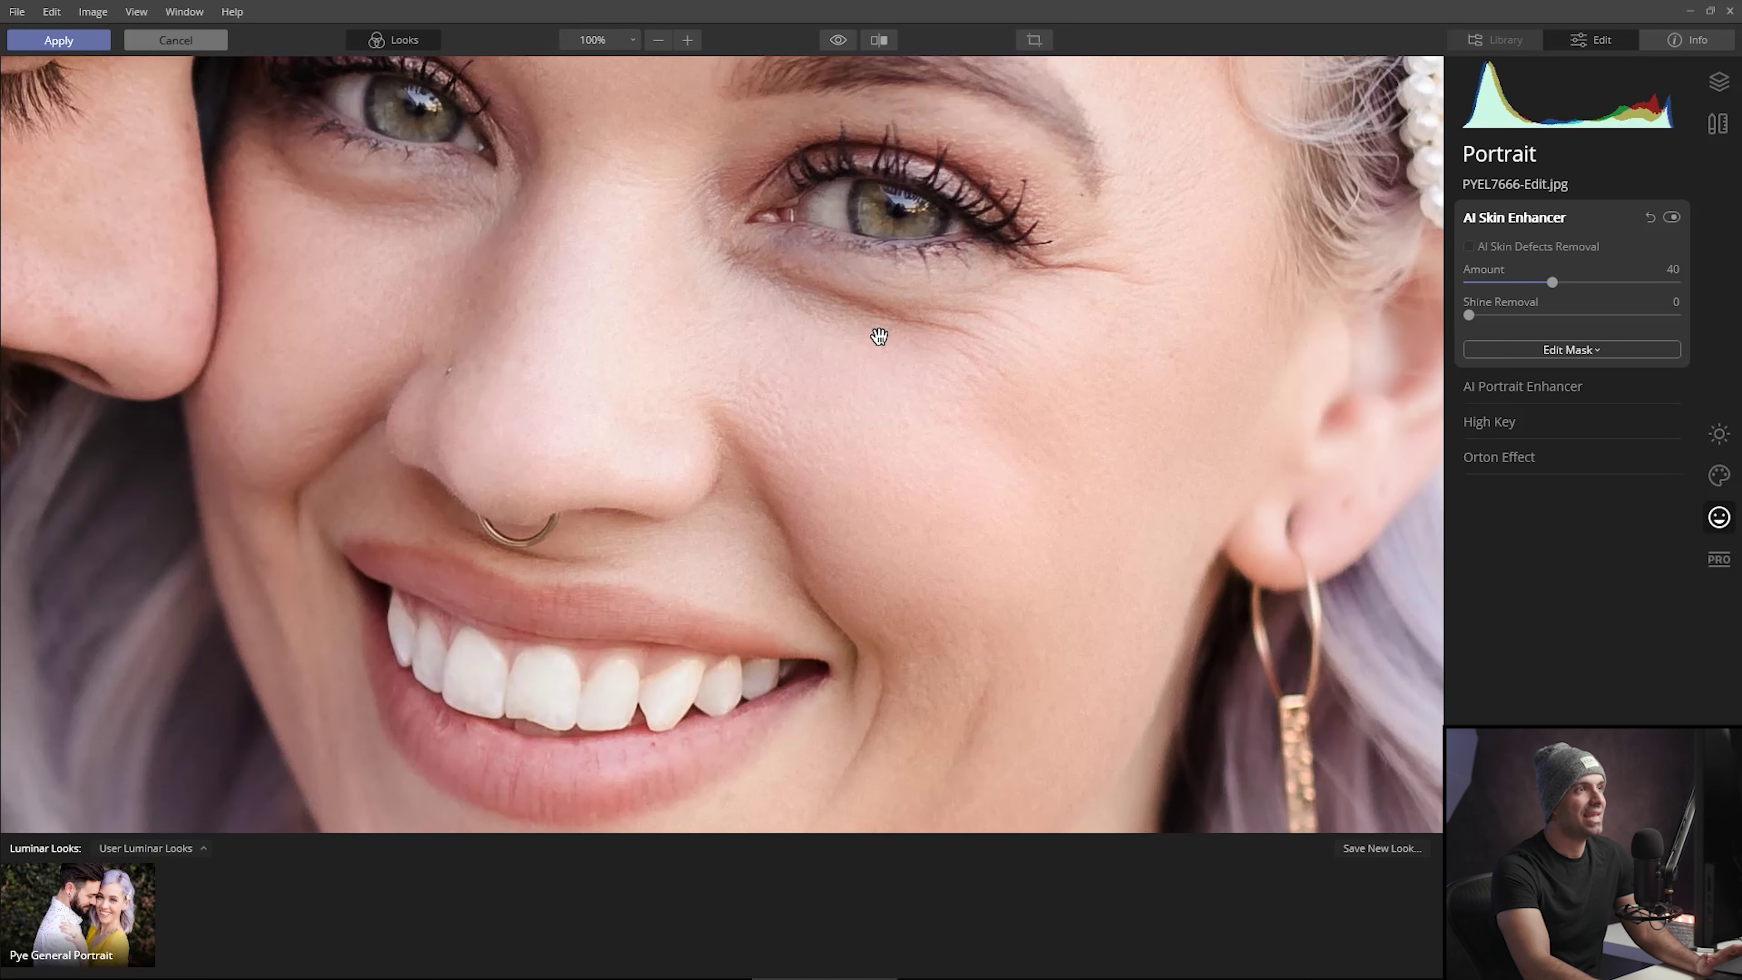
left_click(864, 373)
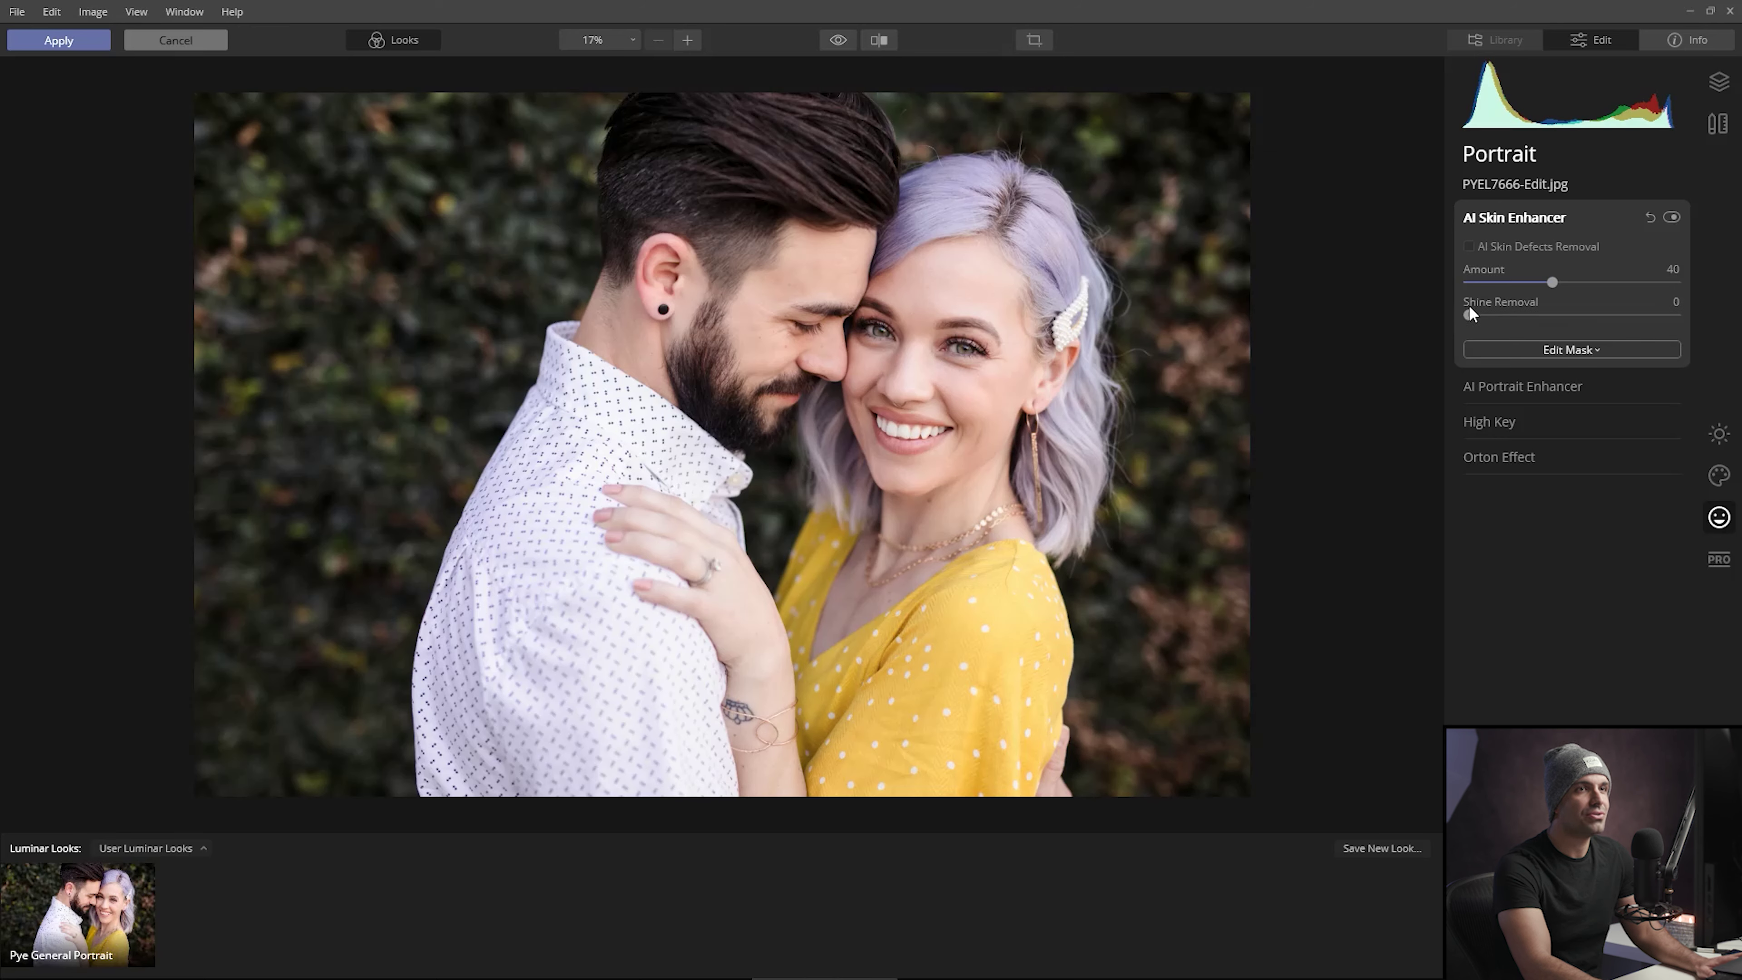
Set AI Skin Enhancer Shine Removal to 15.
left_click_drag(1468, 314, 1572, 315)
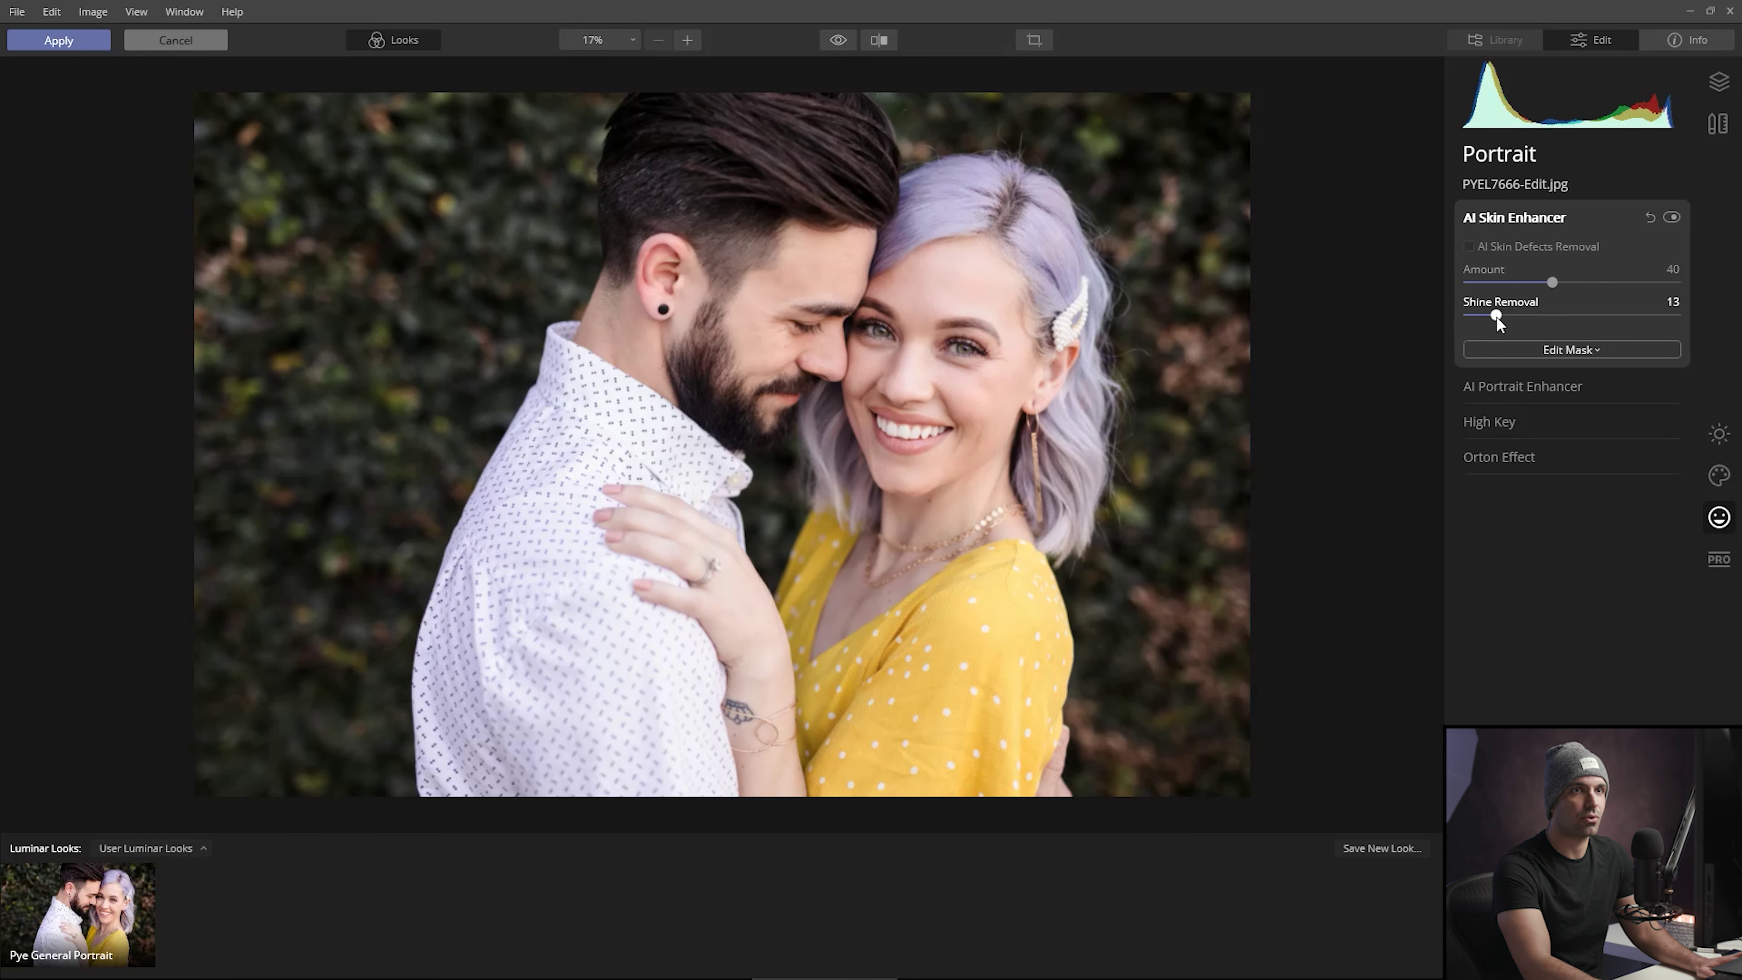
left_click_drag(1494, 315, 1504, 314)
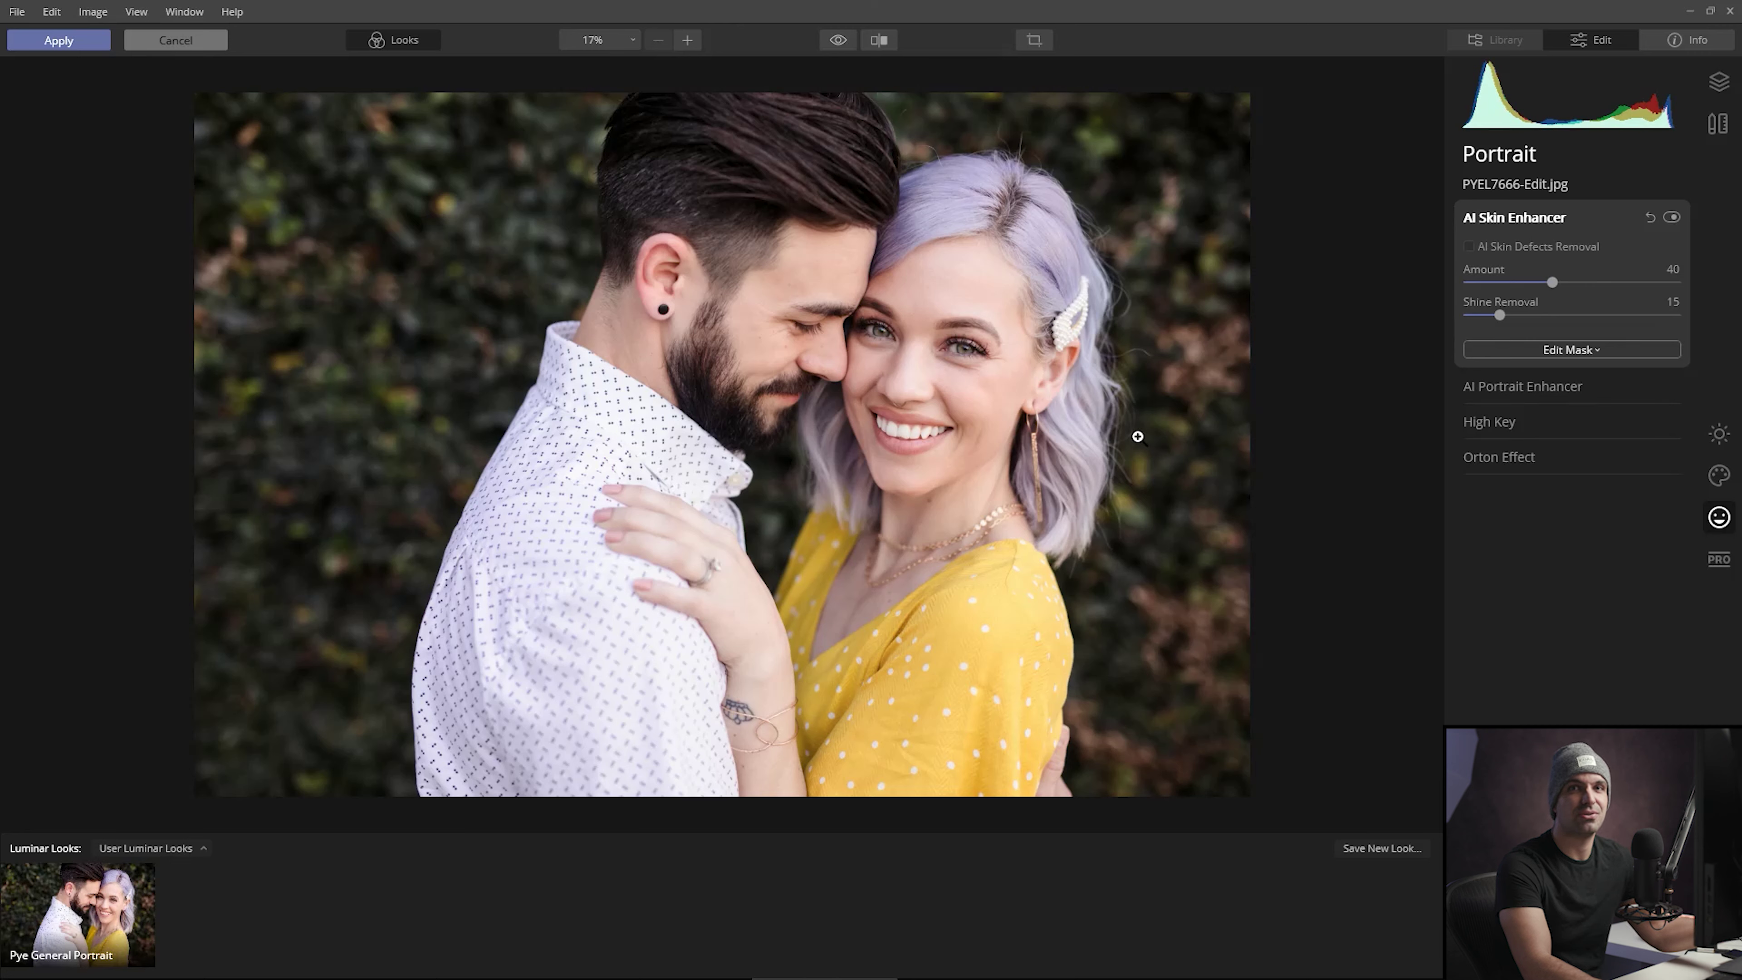
In AI Portrait Enhancer, set Face Light to about 20 and Eye Whitening to 25.
left_click(1564, 382)
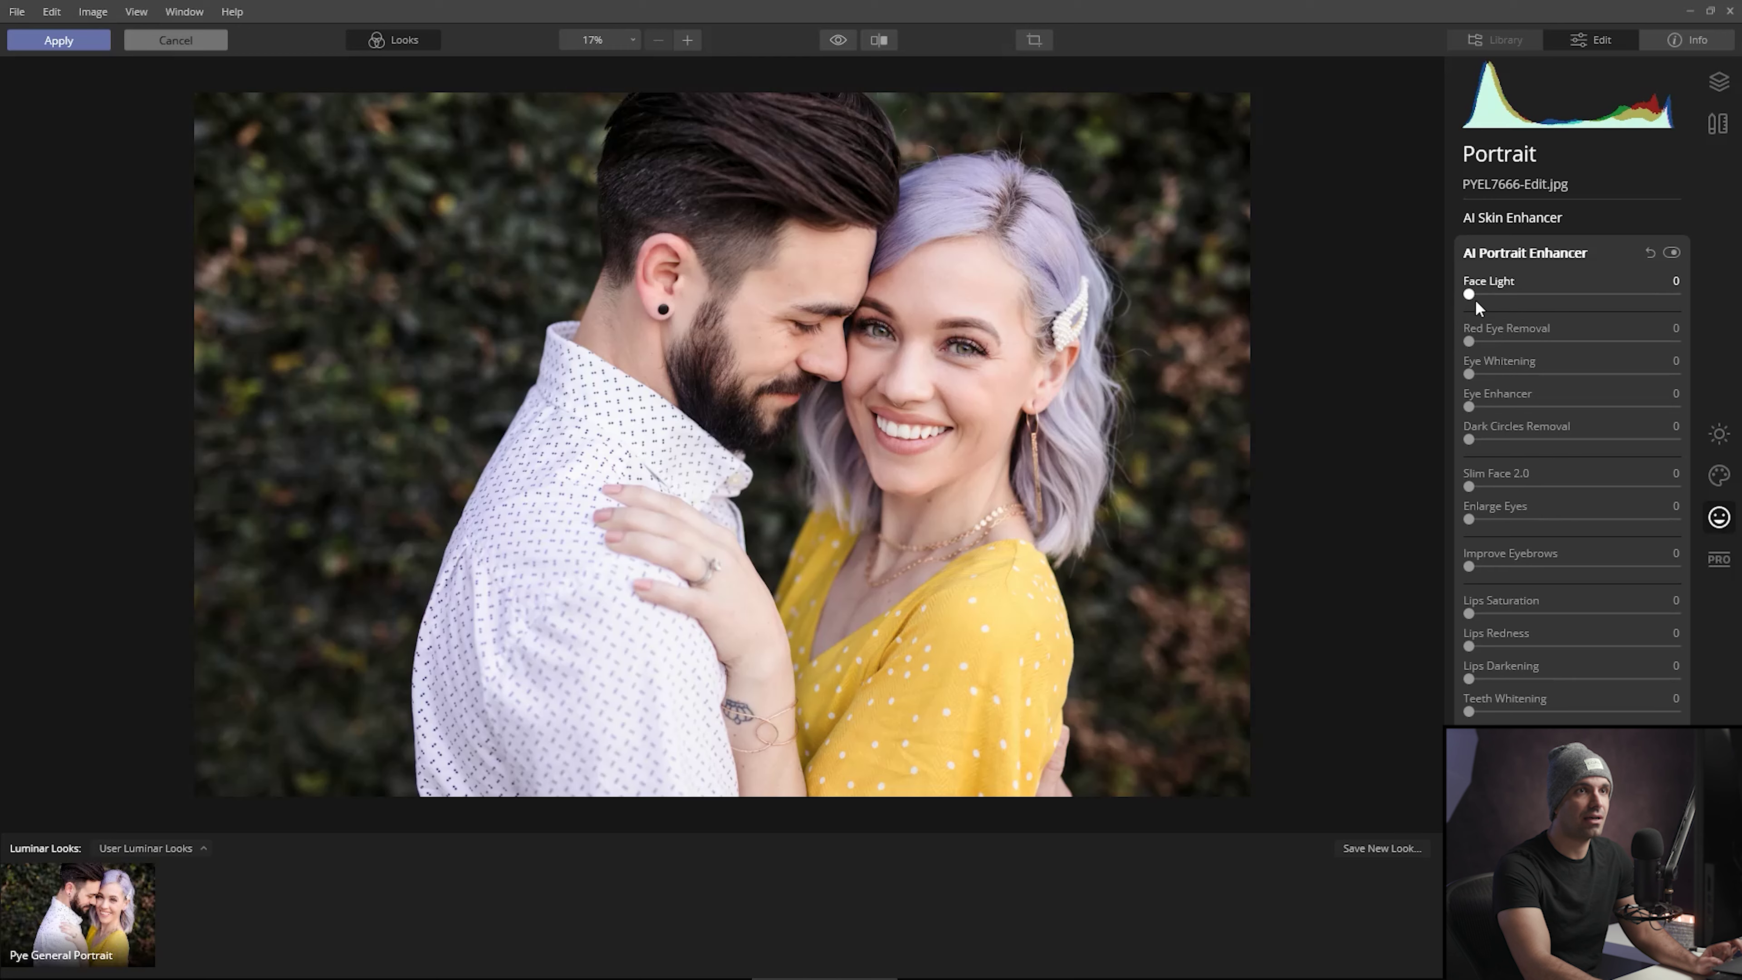
left_click_drag(1479, 293, 1686, 314)
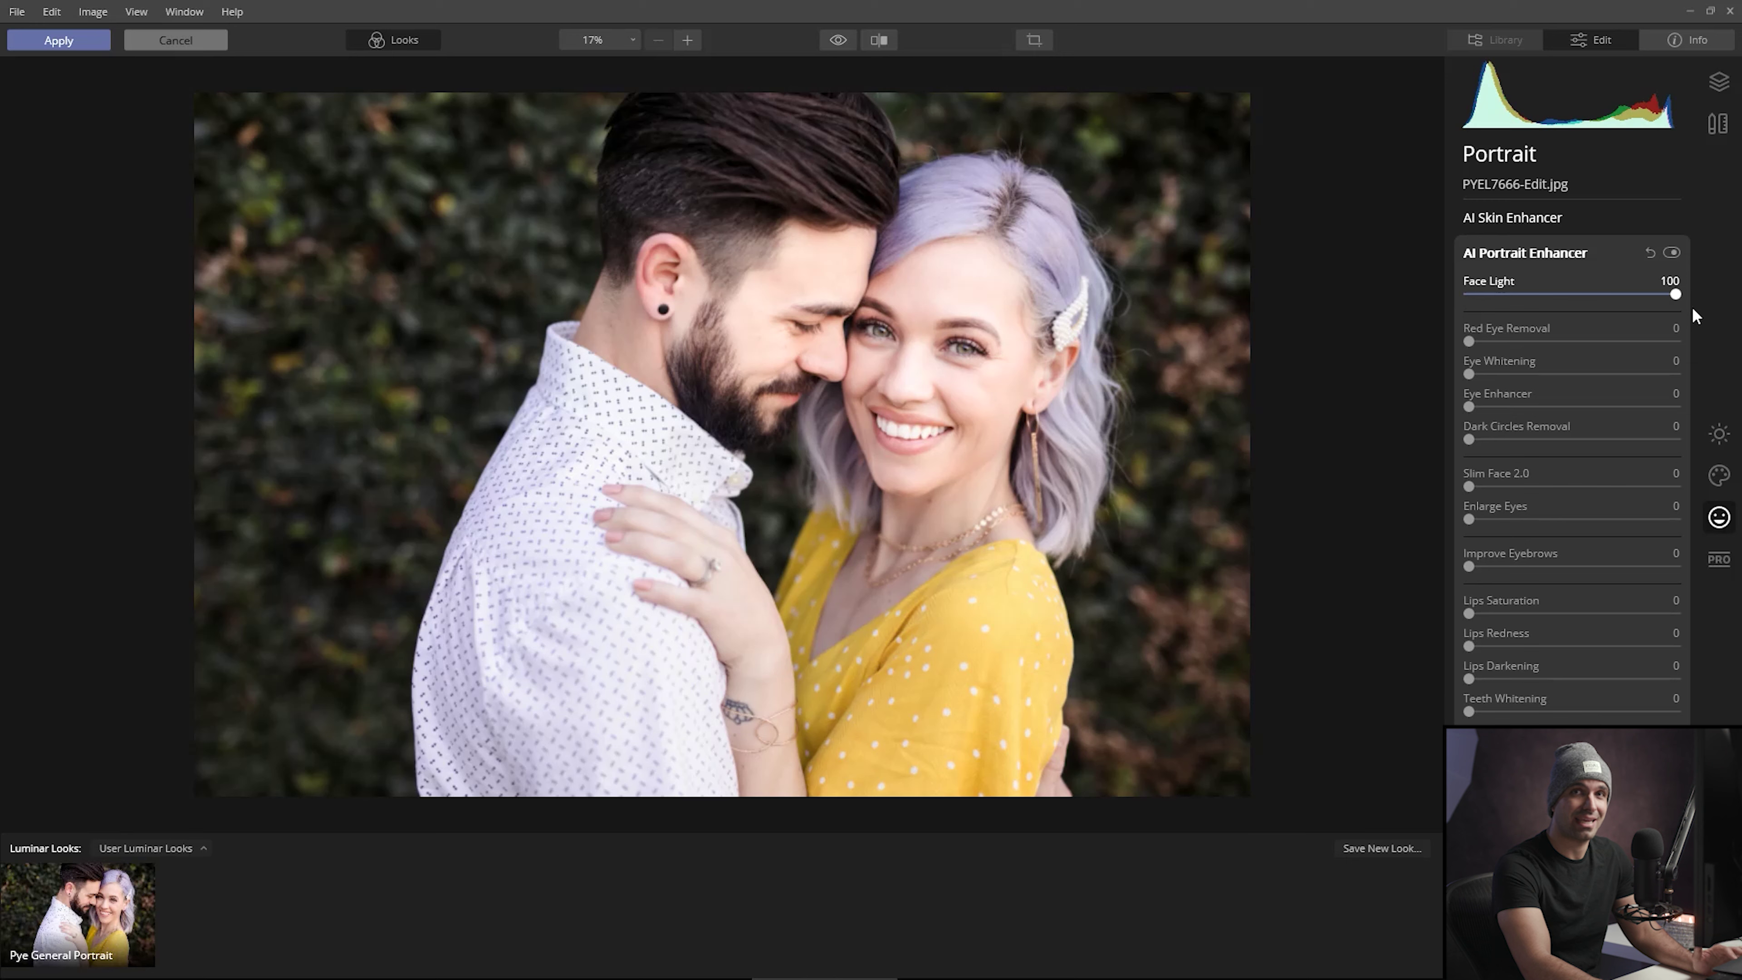
left_click_drag(1614, 296, 1527, 305)
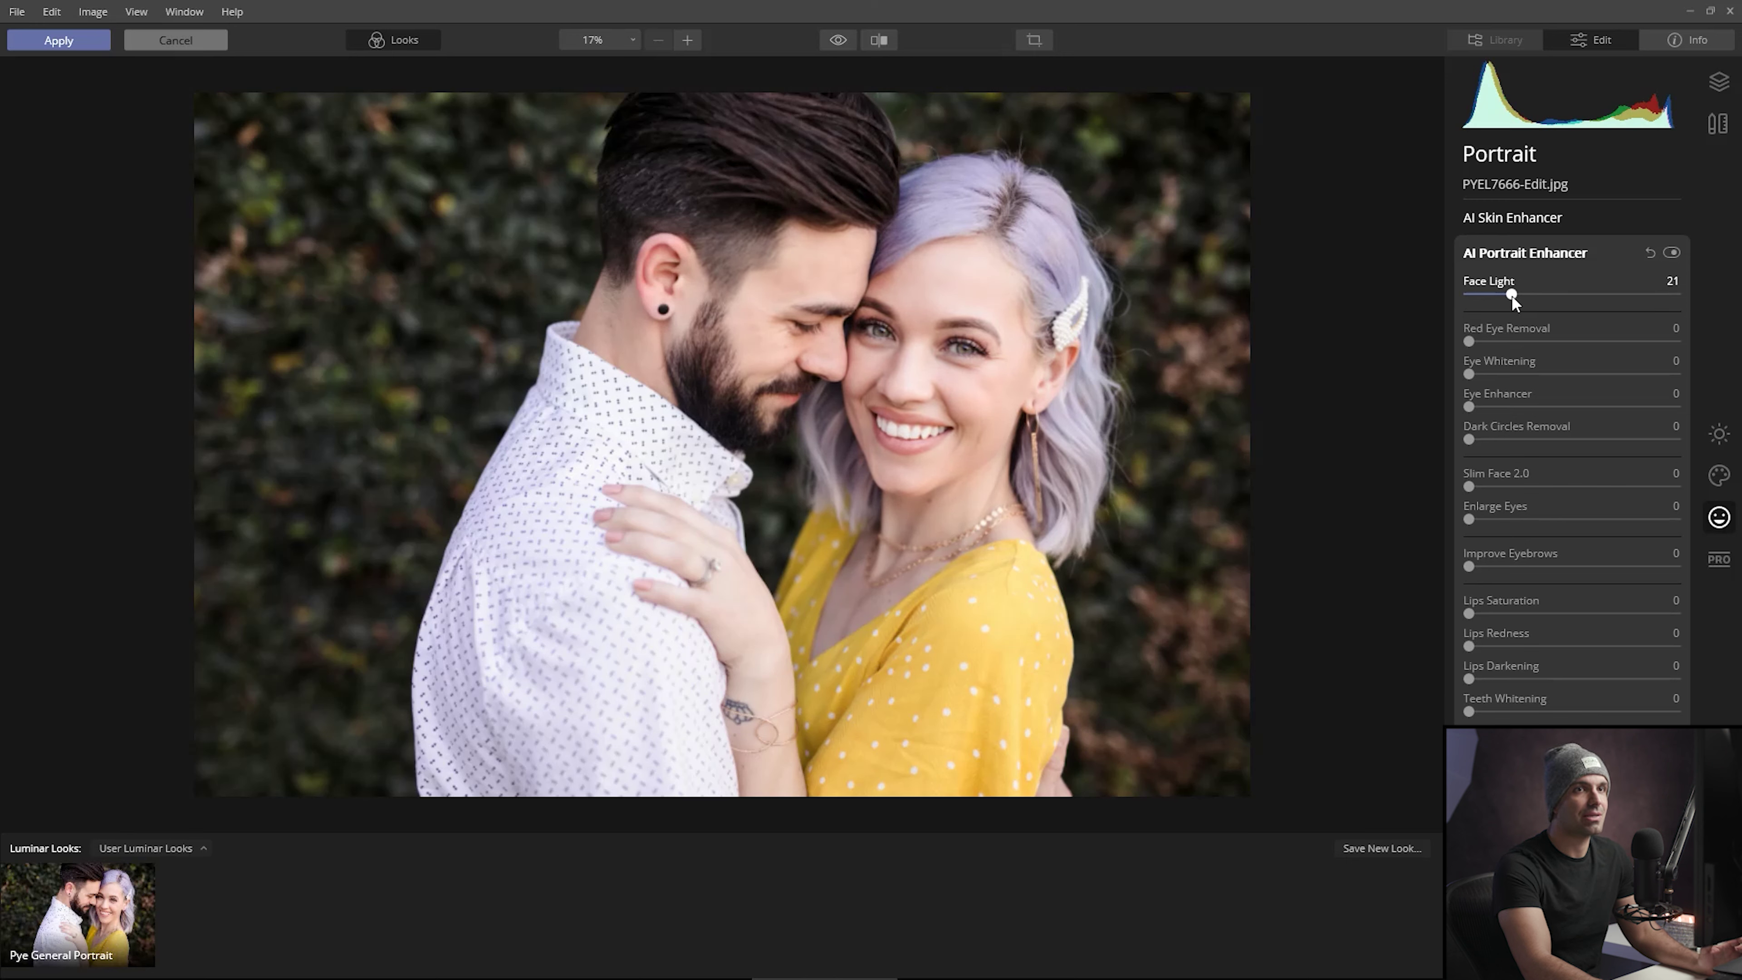
left_click_drag(1512, 296, 1515, 296)
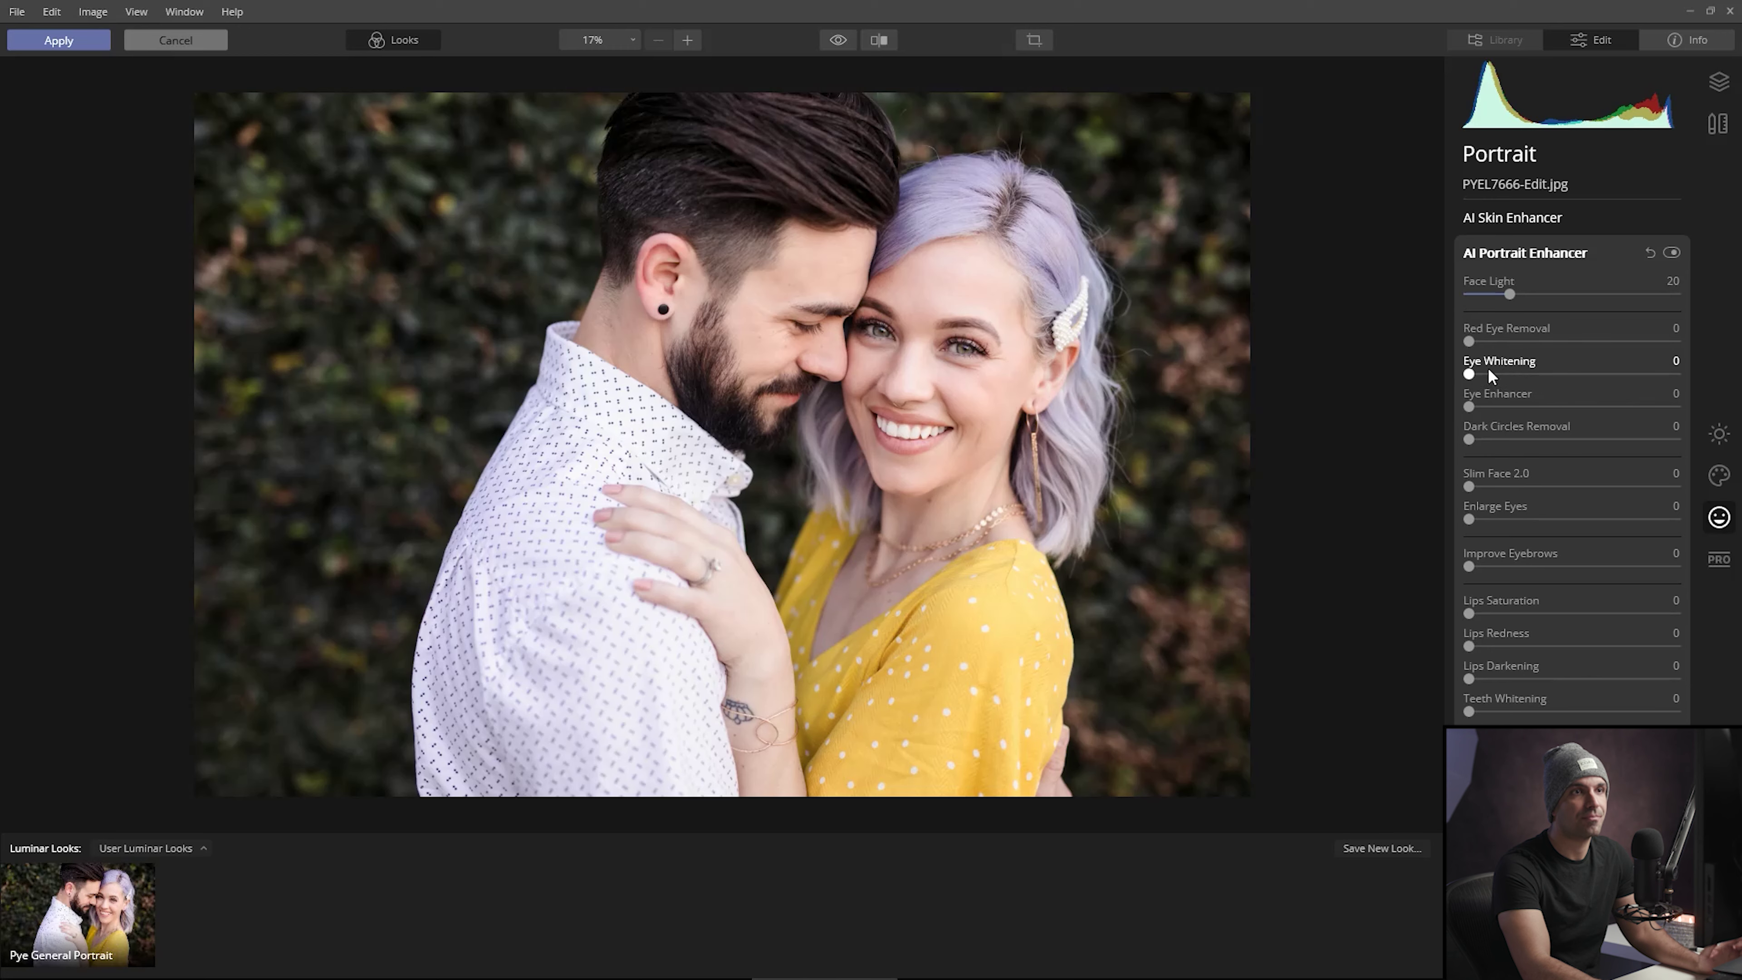
left_click_drag(1470, 371, 1653, 381)
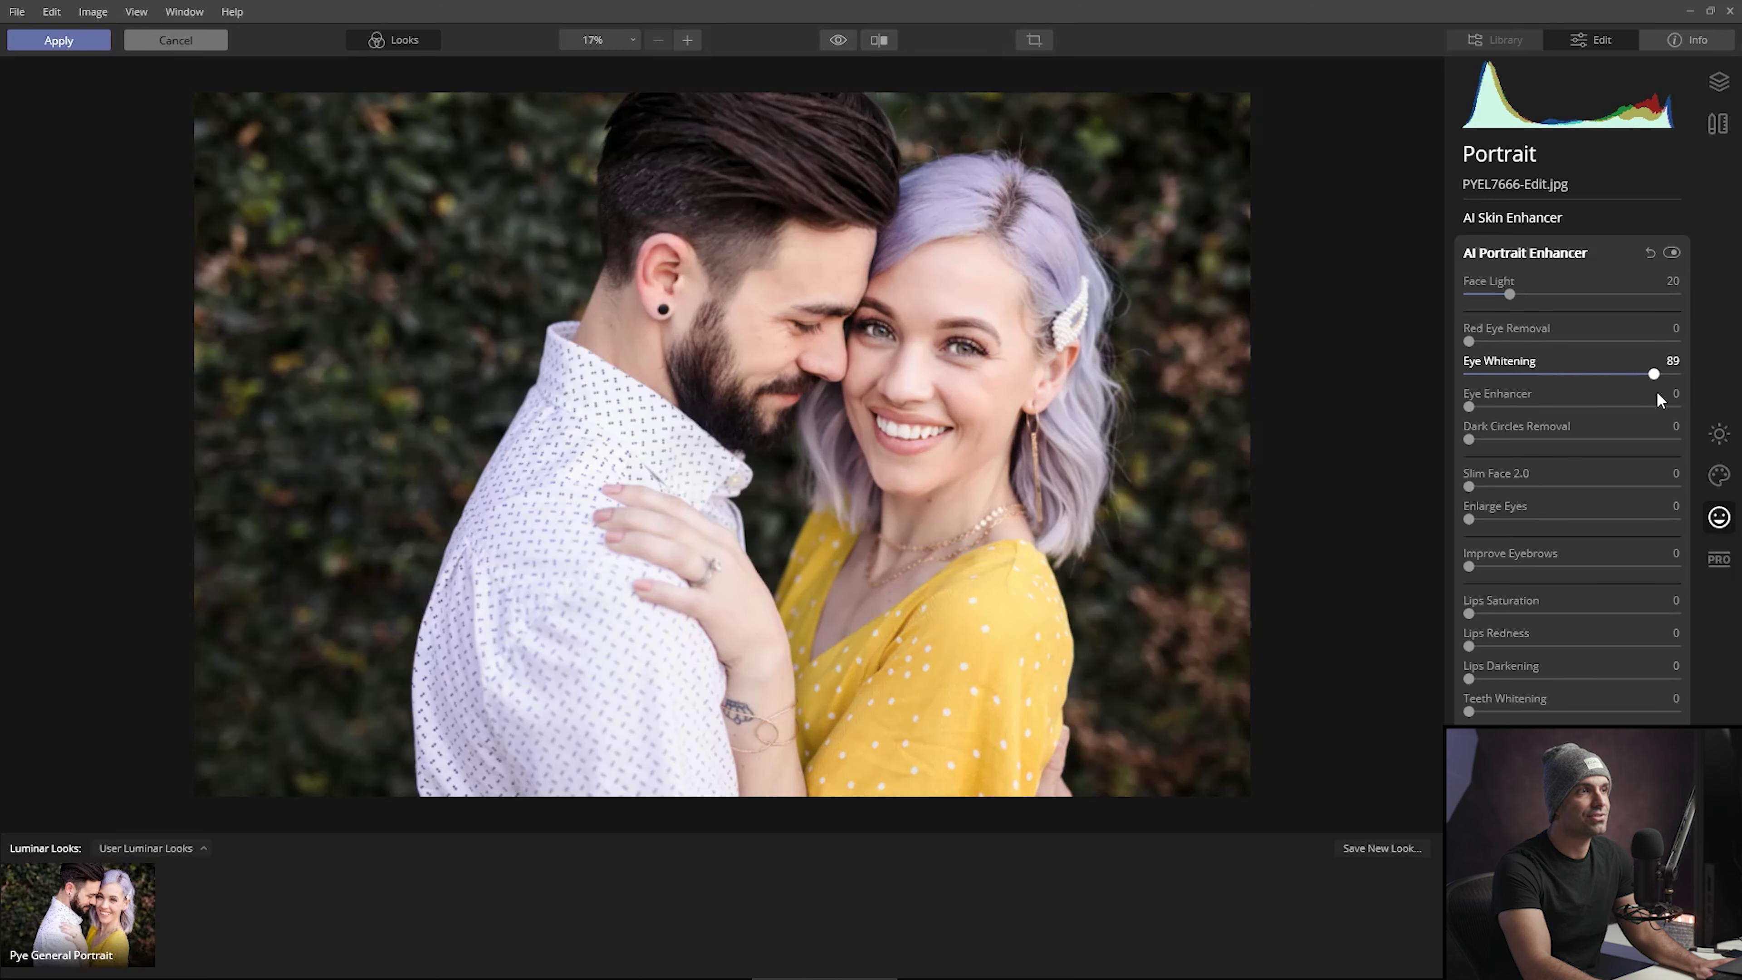
mouse_move(1549, 376)
left_mouse_down()
mouse_move(1500, 381)
mouse_move(1521, 376)
left_mouse_up()
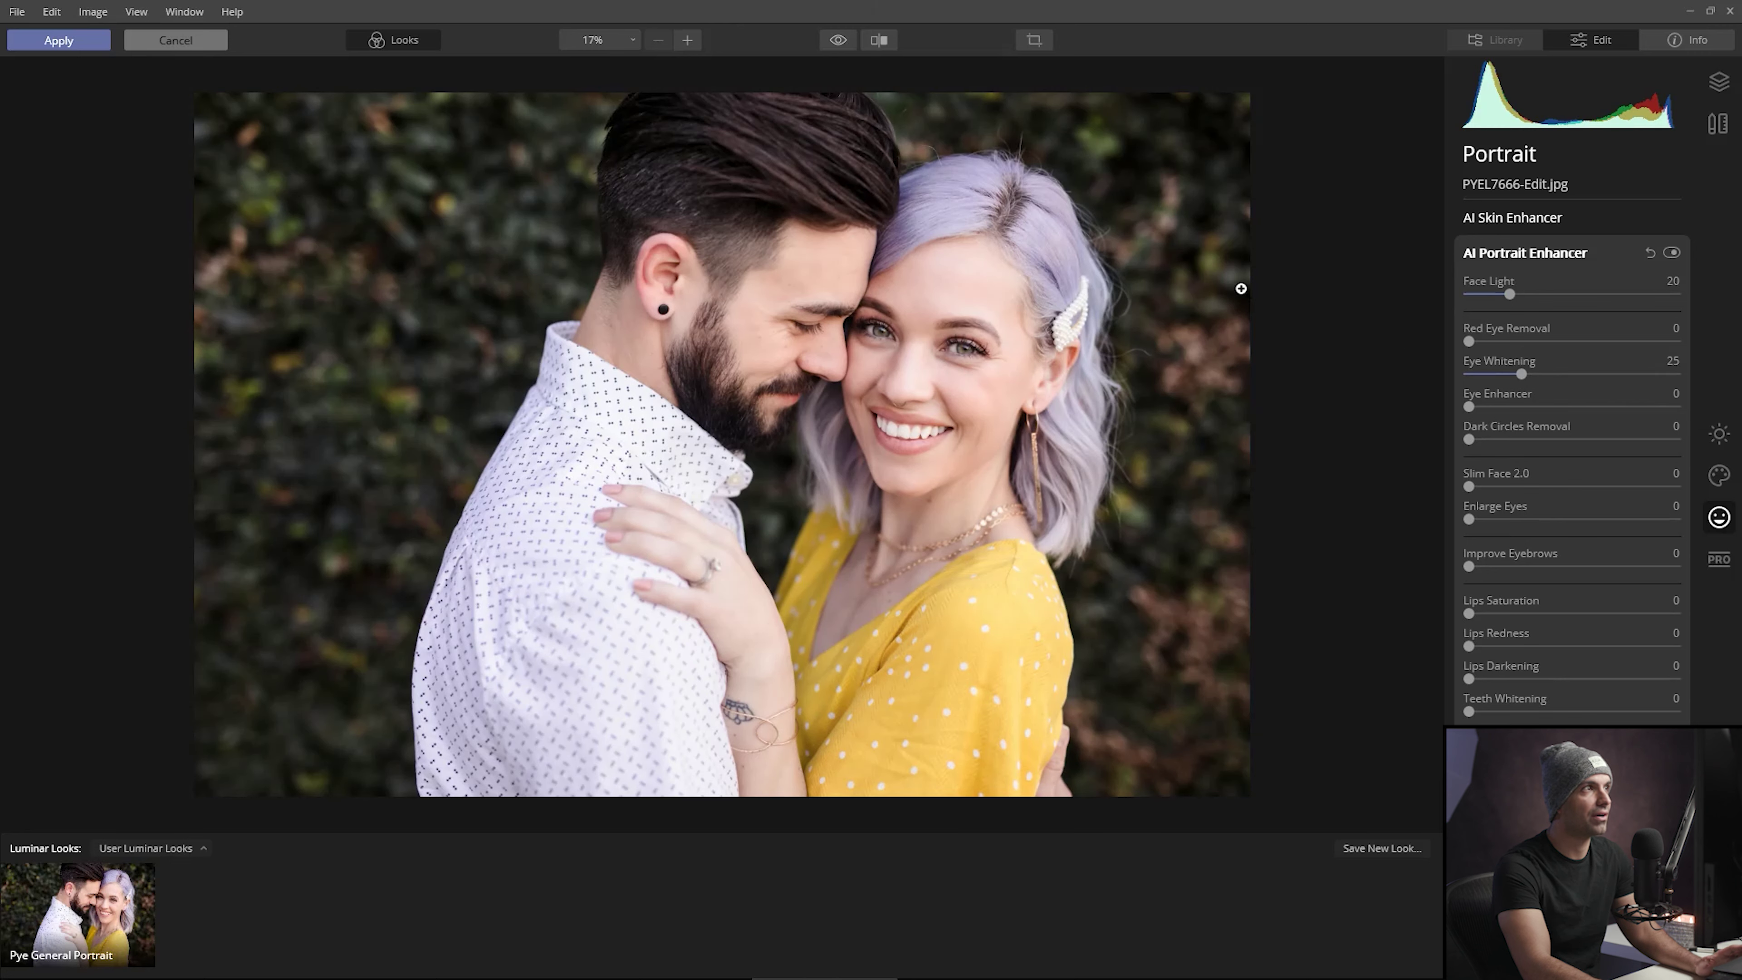
Check the zoom-level list and briefly zoom into the man's face before returning to fit.
left_click(632, 40)
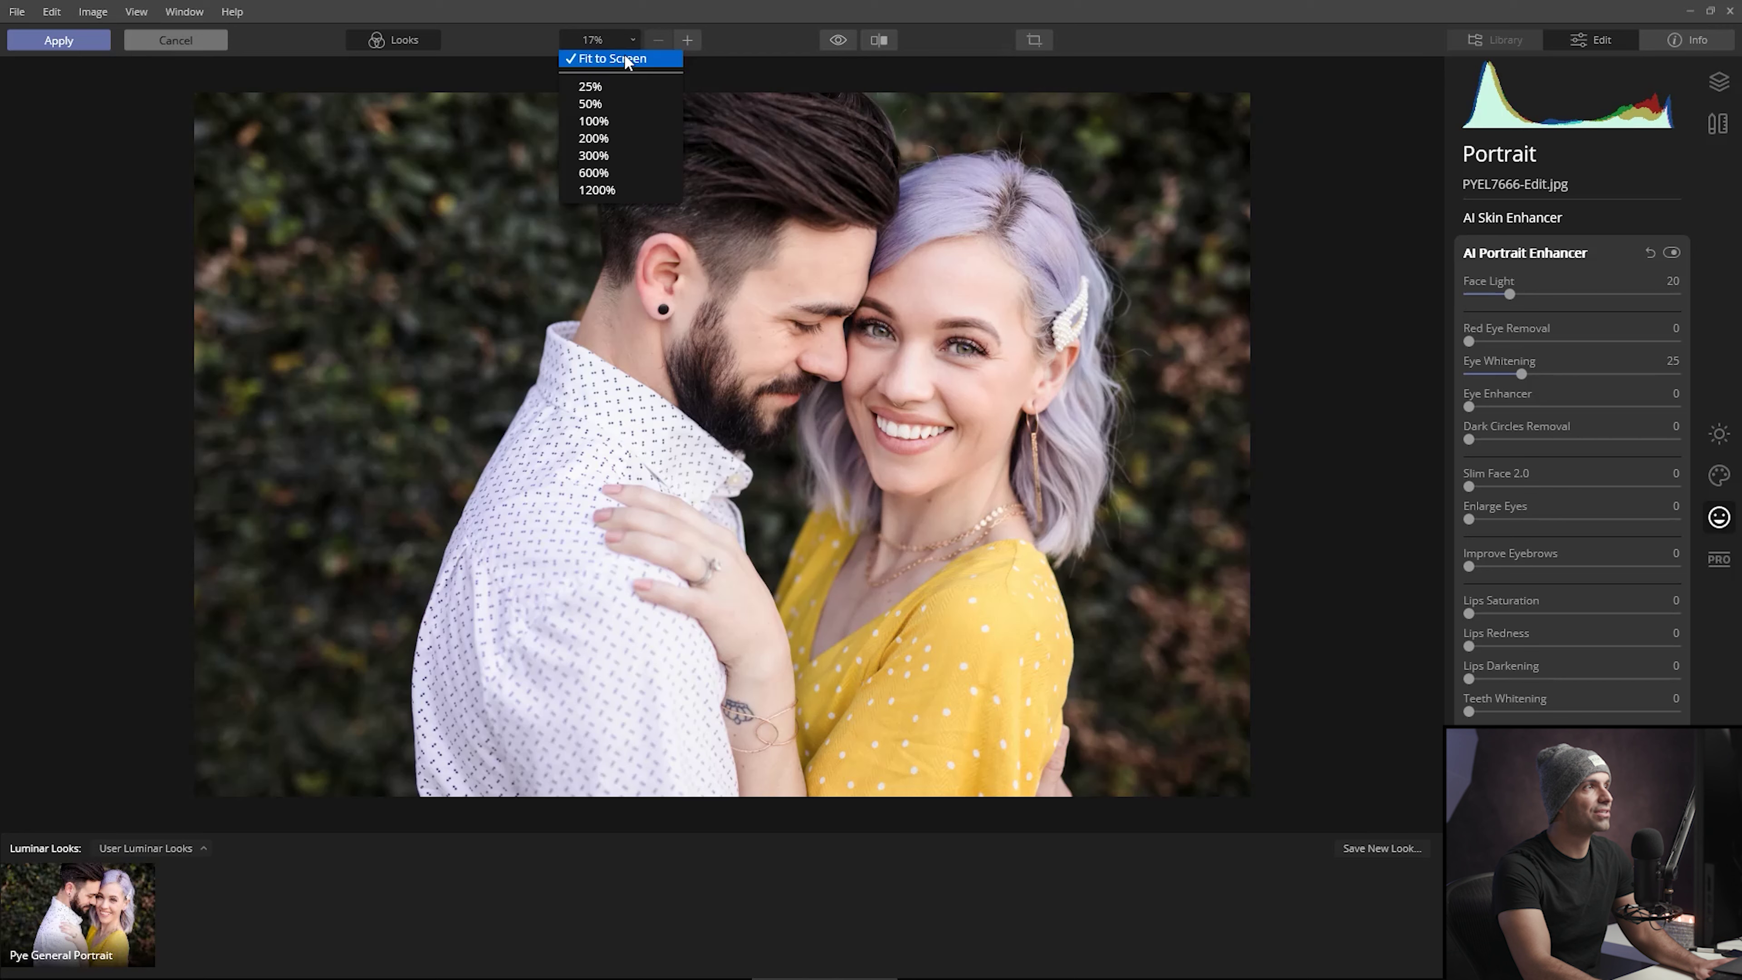
left_click(611, 41)
left_click(611, 42)
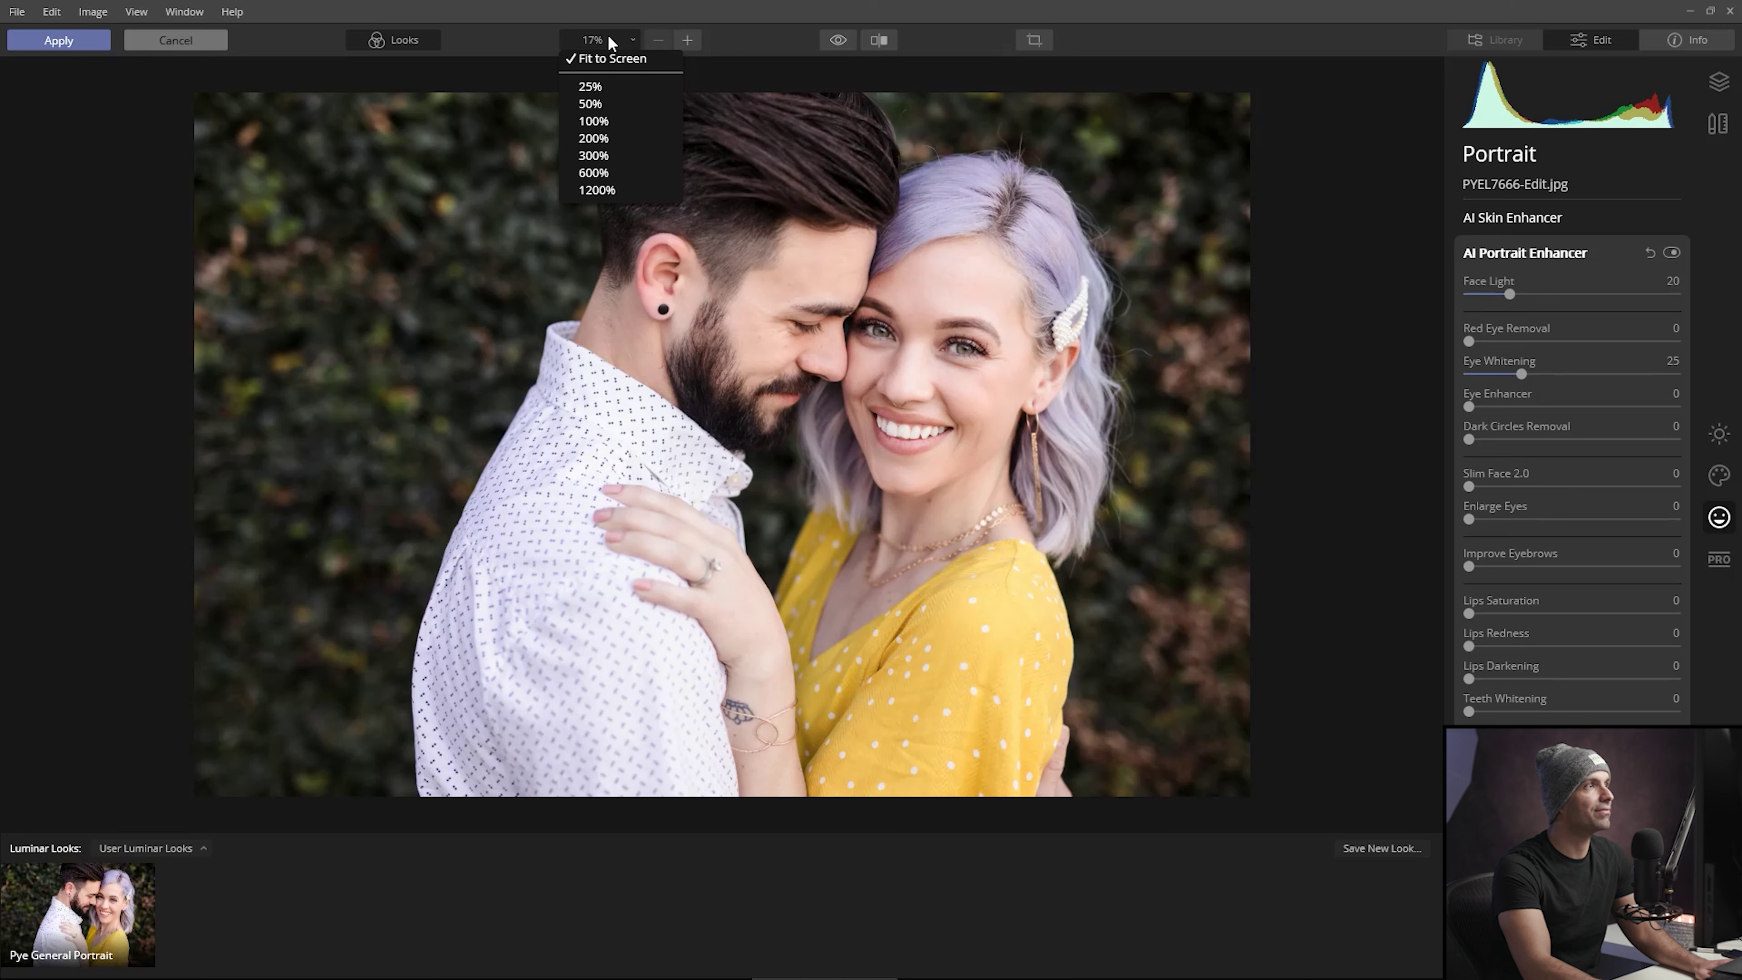
left_click(718, 45)
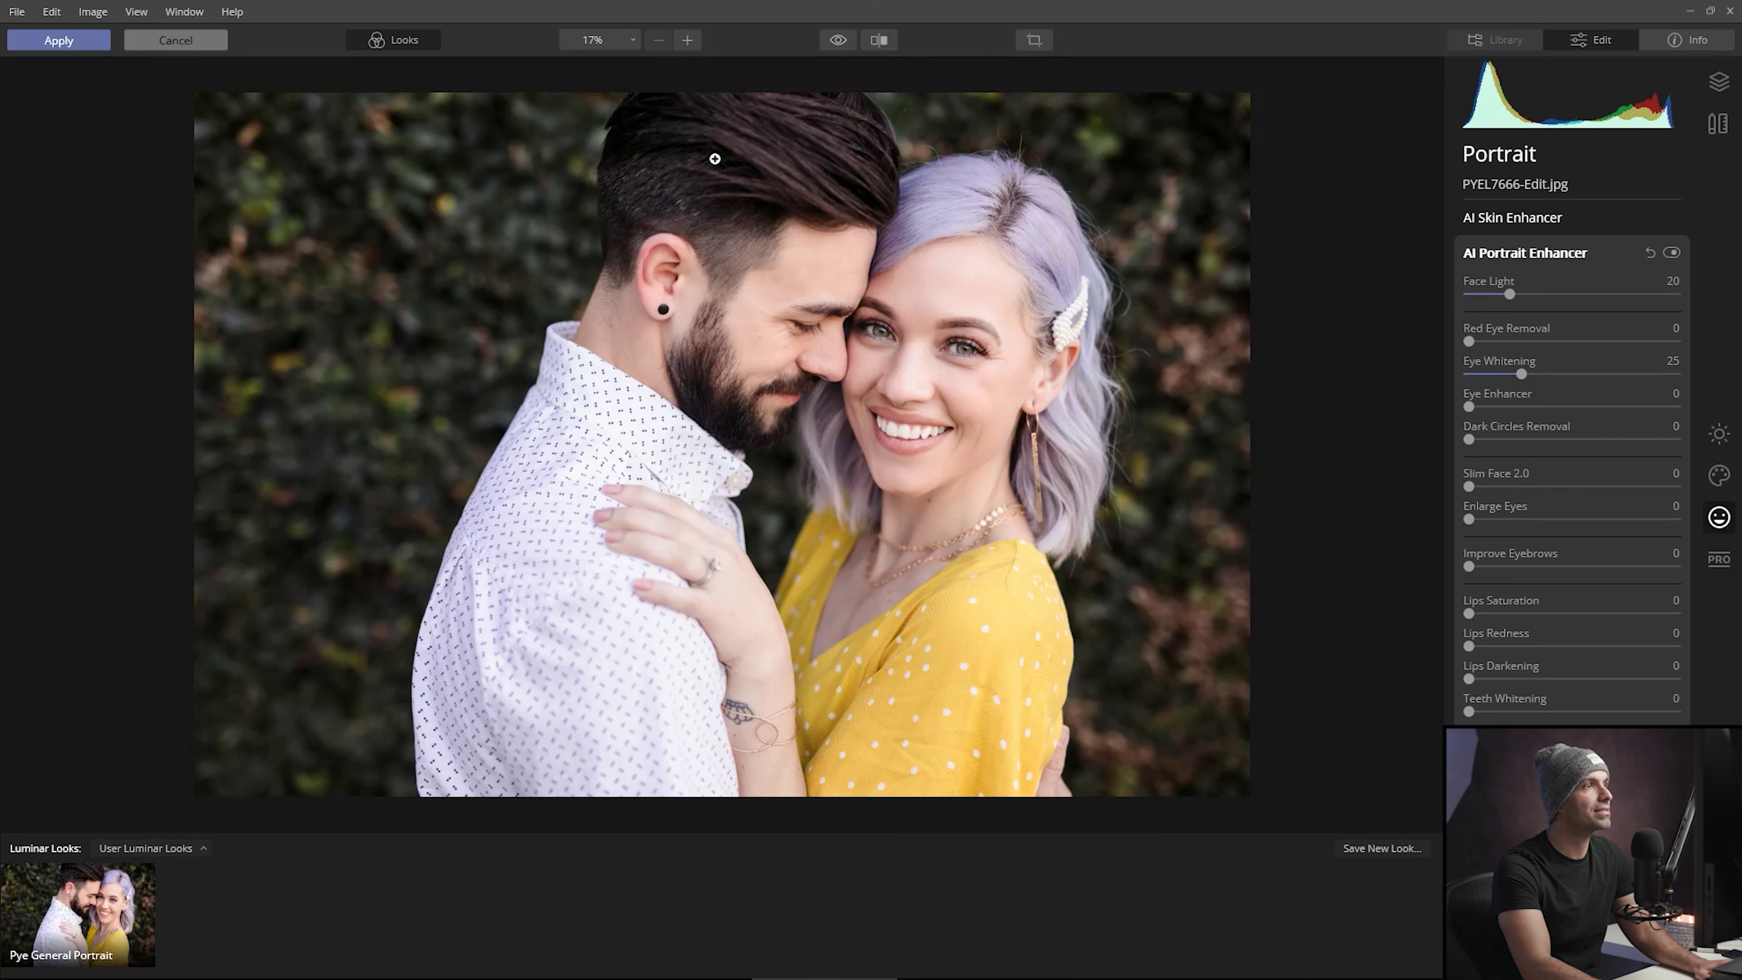
left_click(614, 315)
left_click(662, 314)
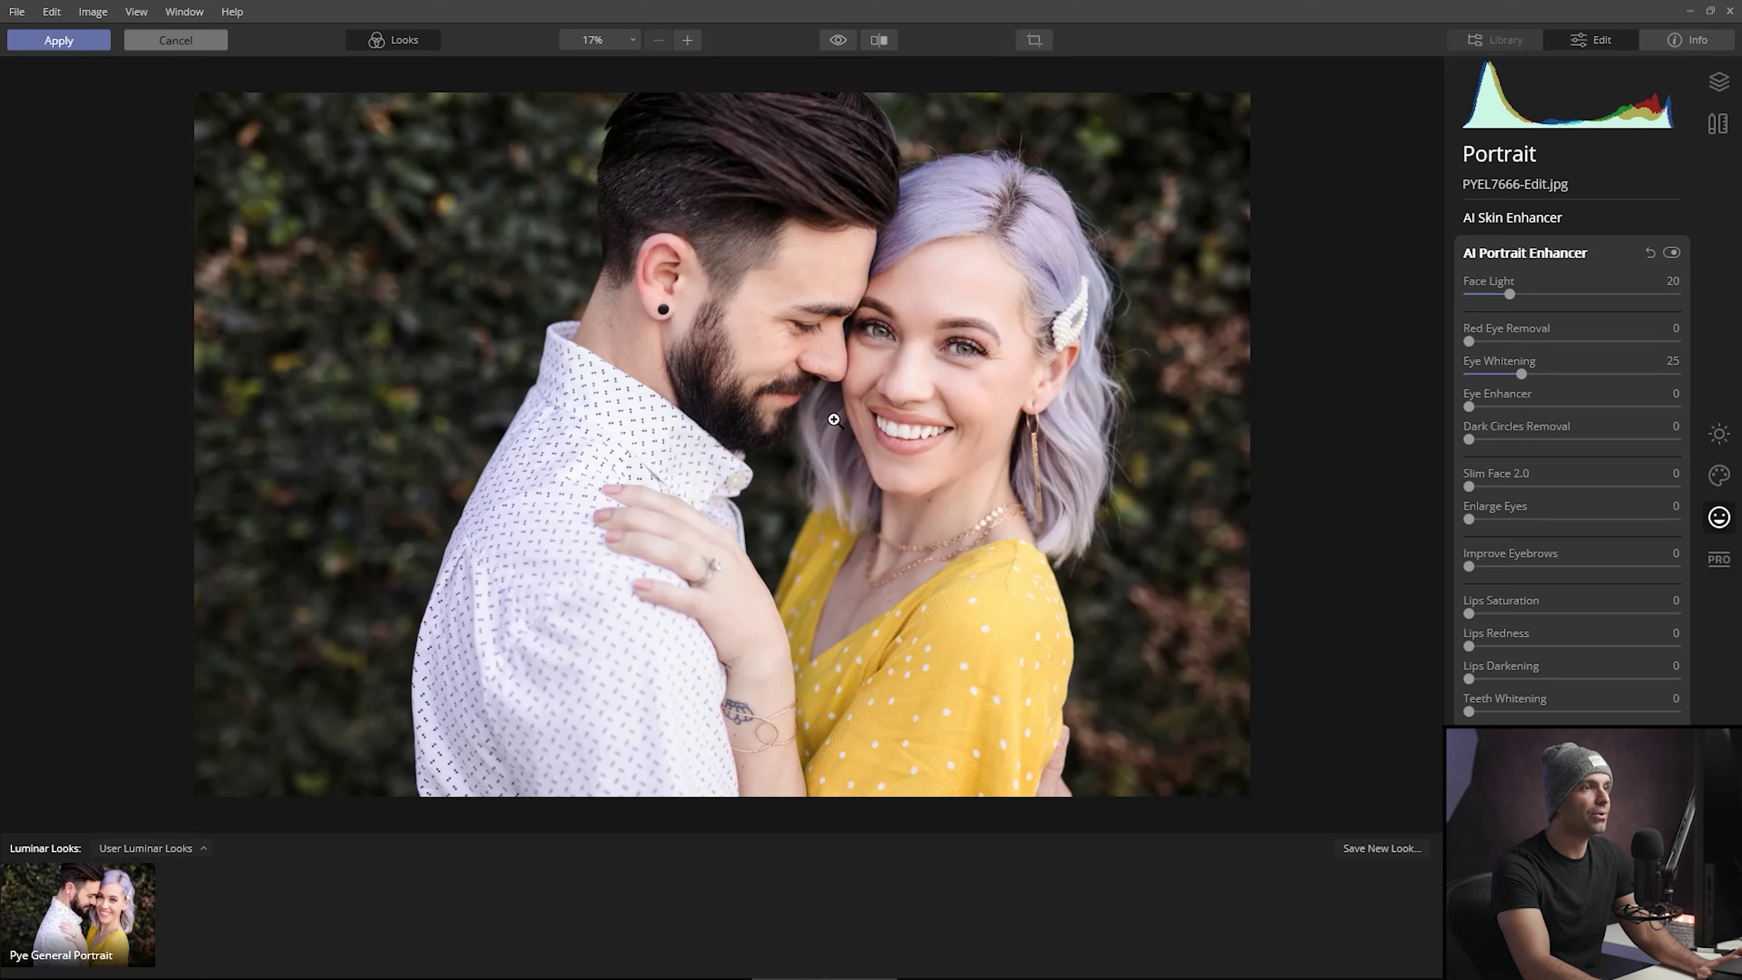
Inspect the woman's eyes close up while adjusting Eye Whitening, ending at 32 on the fitted view.
left_click(934, 400)
scroll(933, 398, "up", 1)
left_click_drag(1231, 196, 1221, 371)
left_click_drag(1519, 376, 1557, 389)
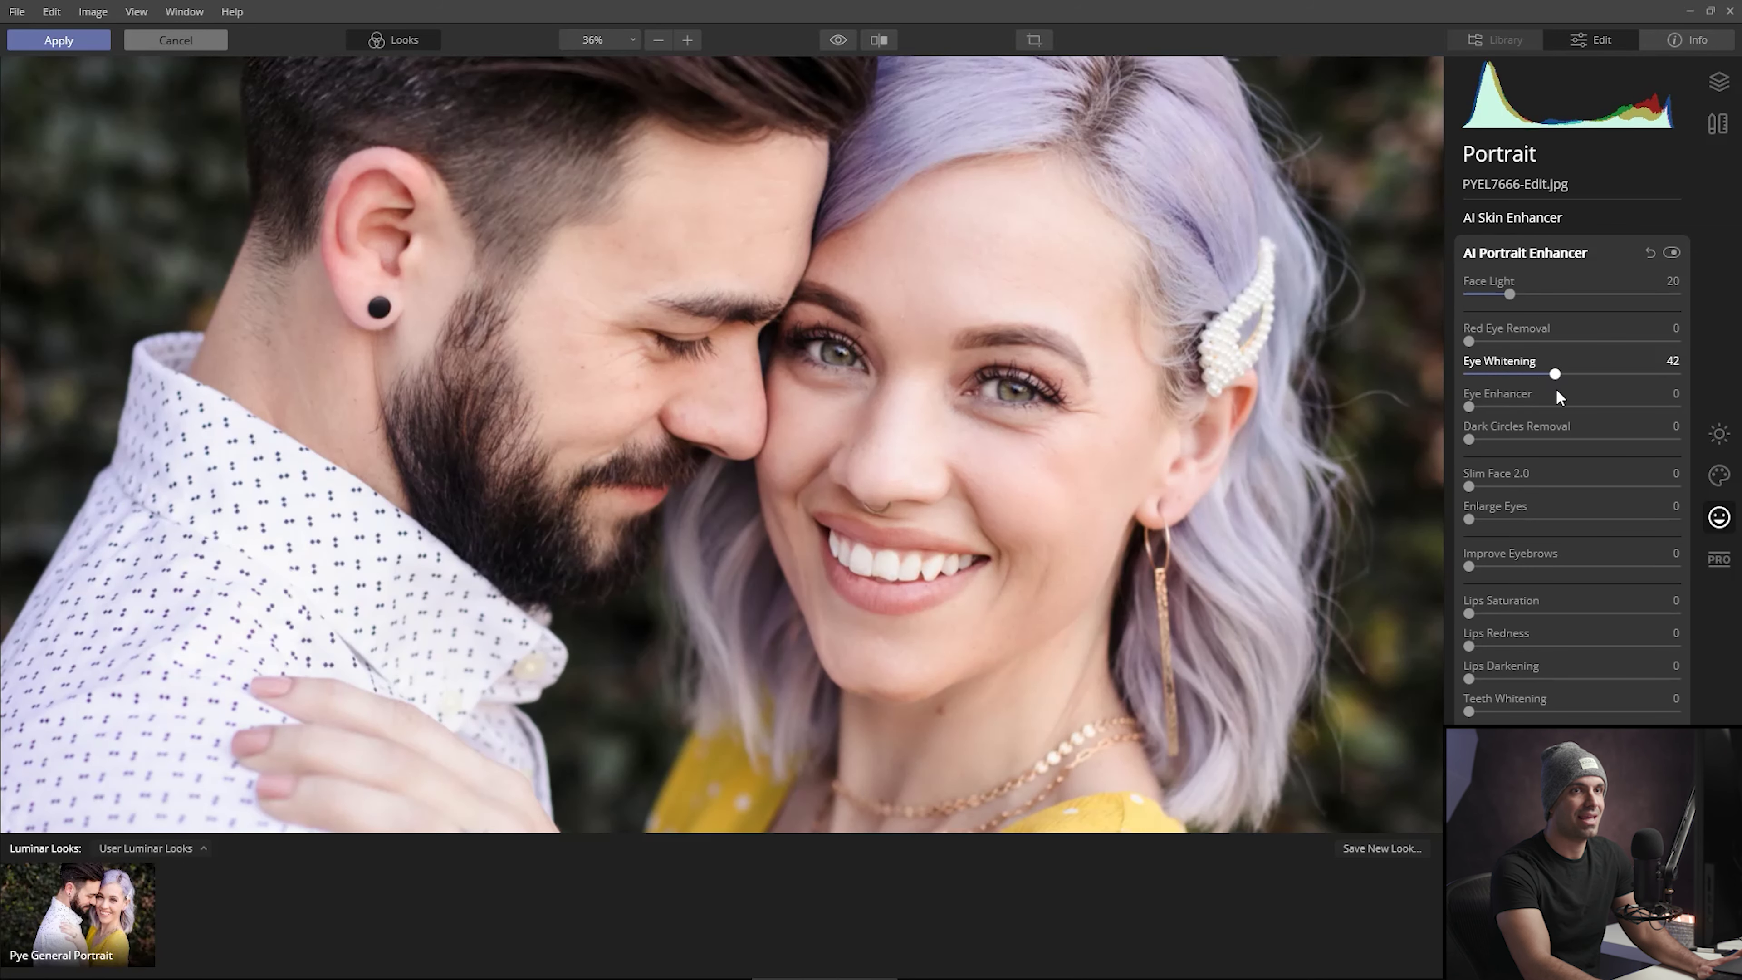
left_click(960, 385)
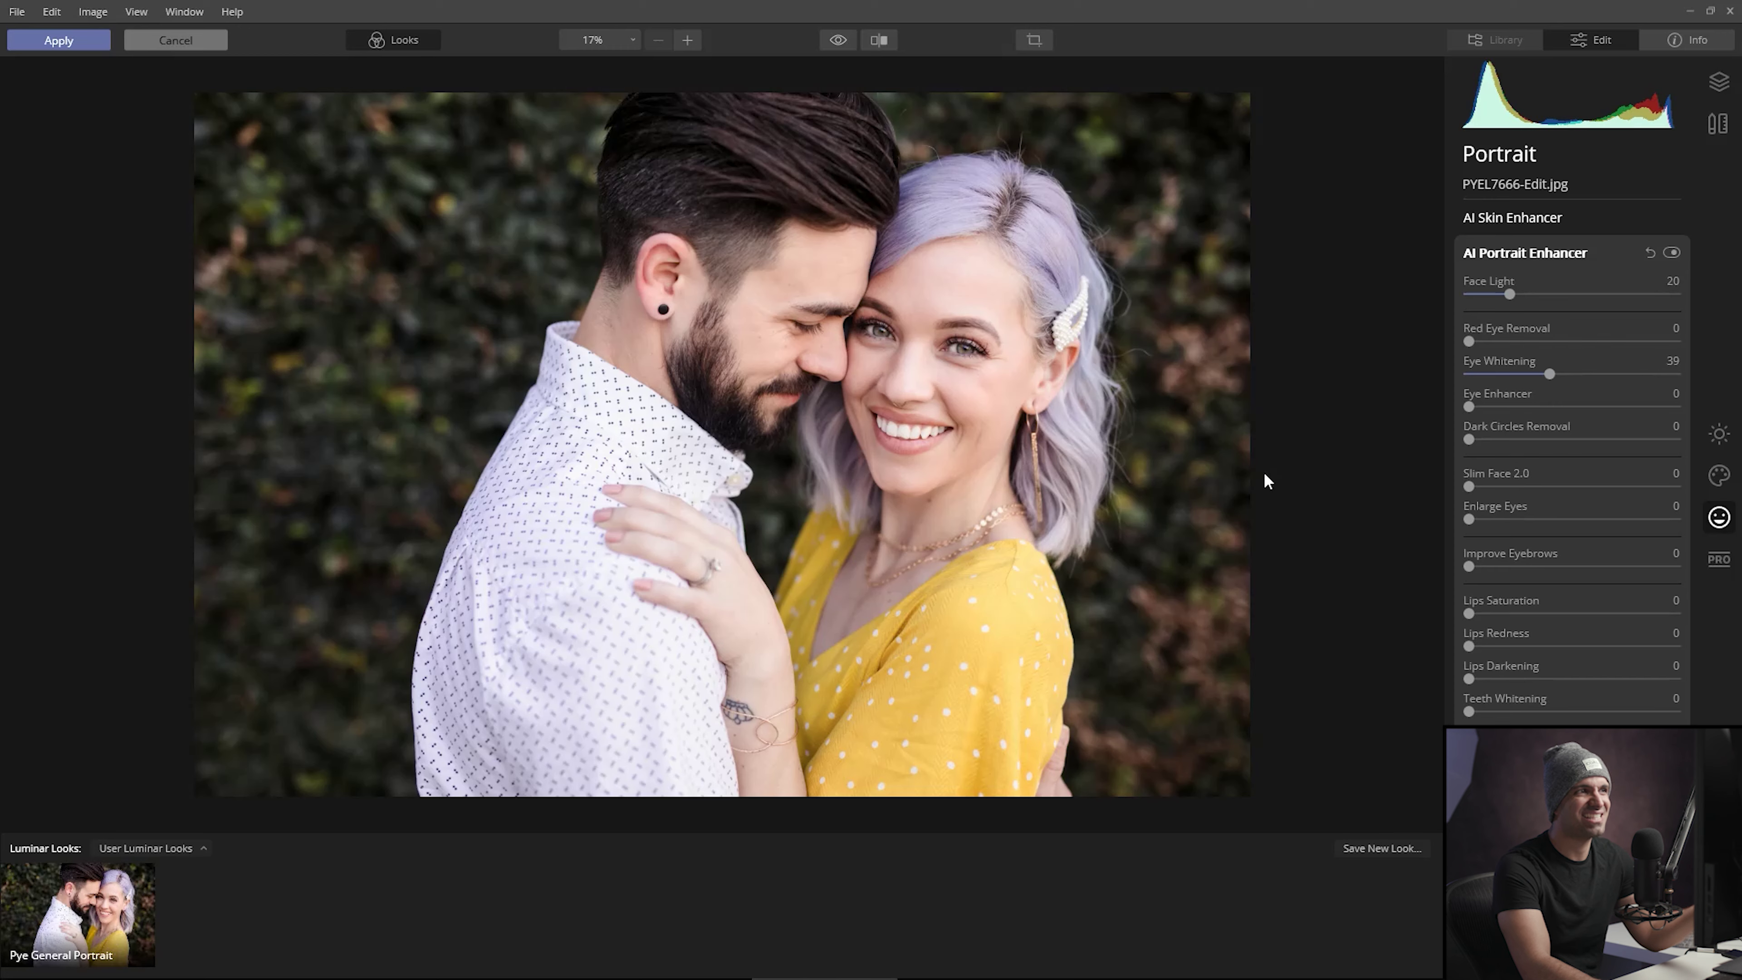
left_click_drag(1550, 374, 1675, 373)
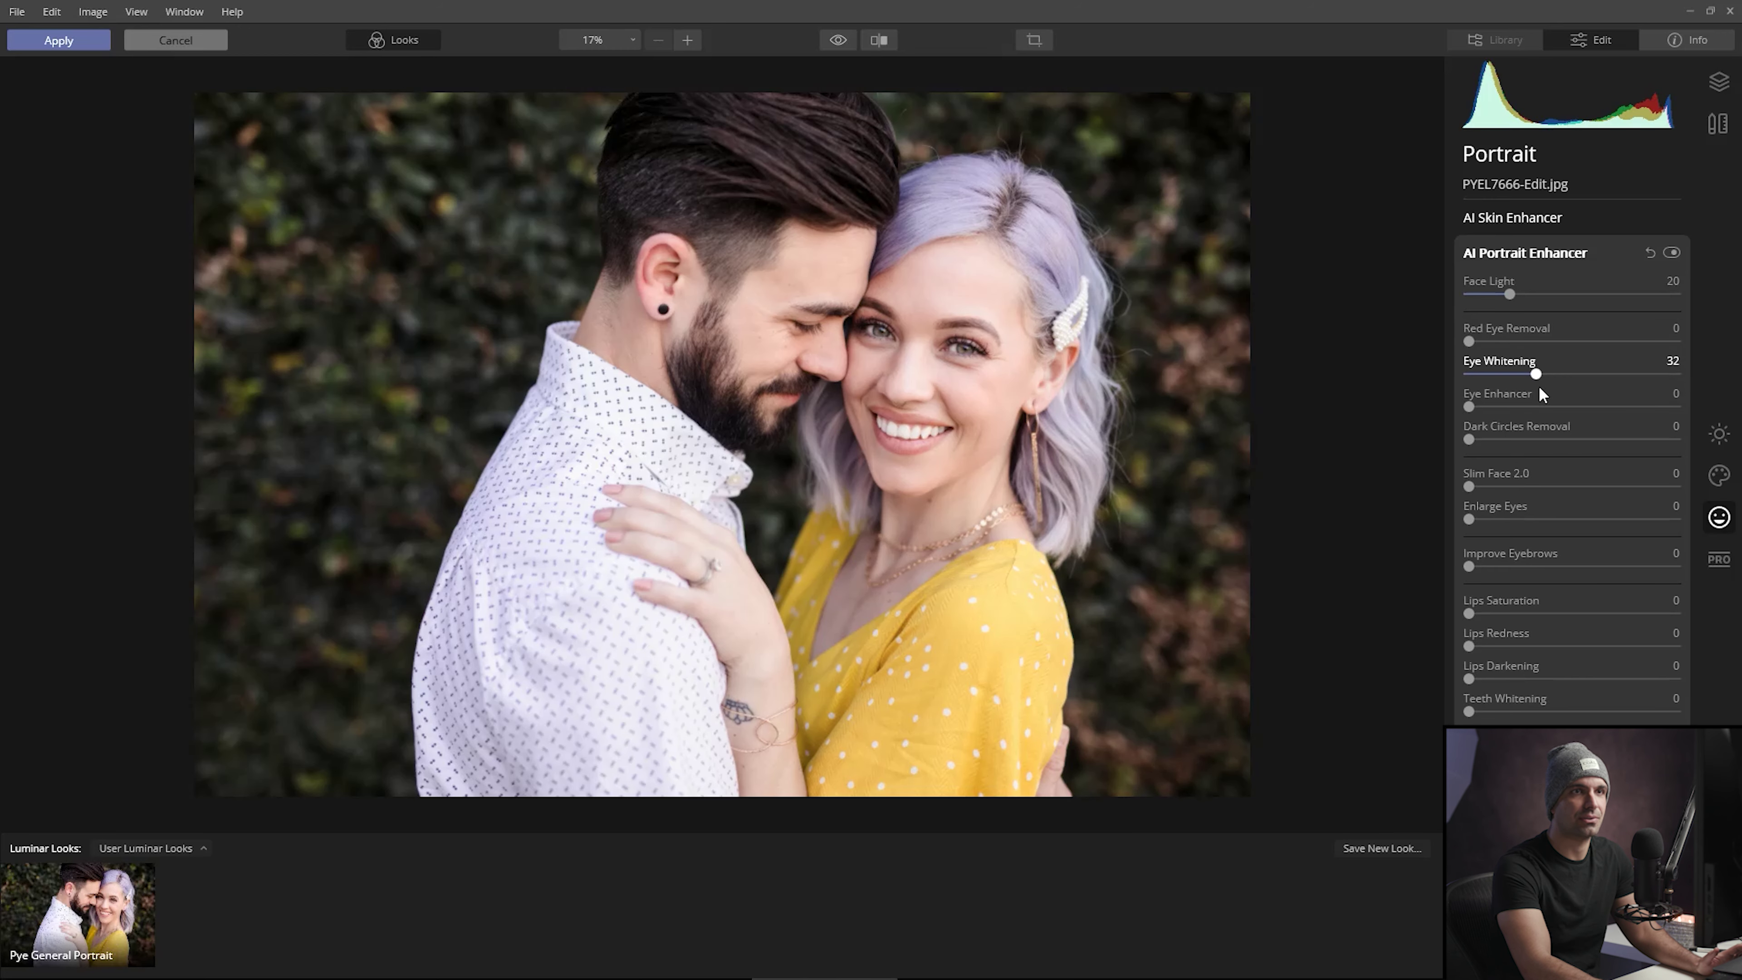
Set Eye Whitening to 36, Eye Enhancer to 40 and Dark Circles Removal to 38.
left_click_drag(1539, 384, 1546, 384)
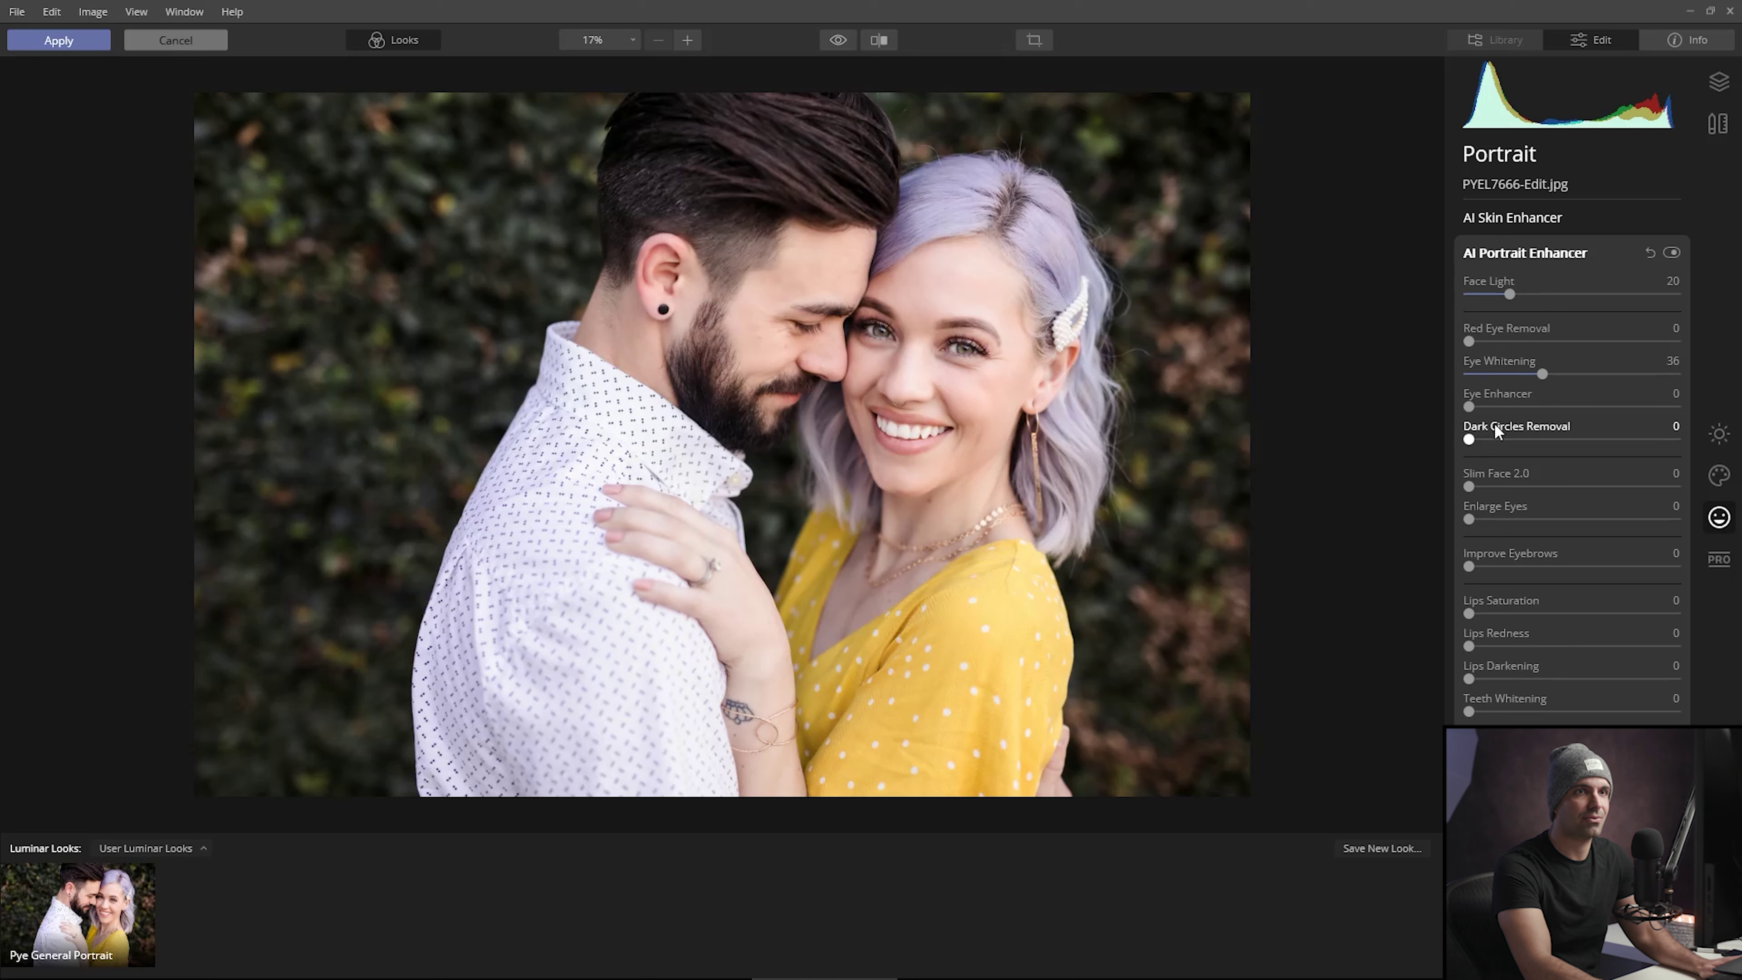
left_click(1472, 403)
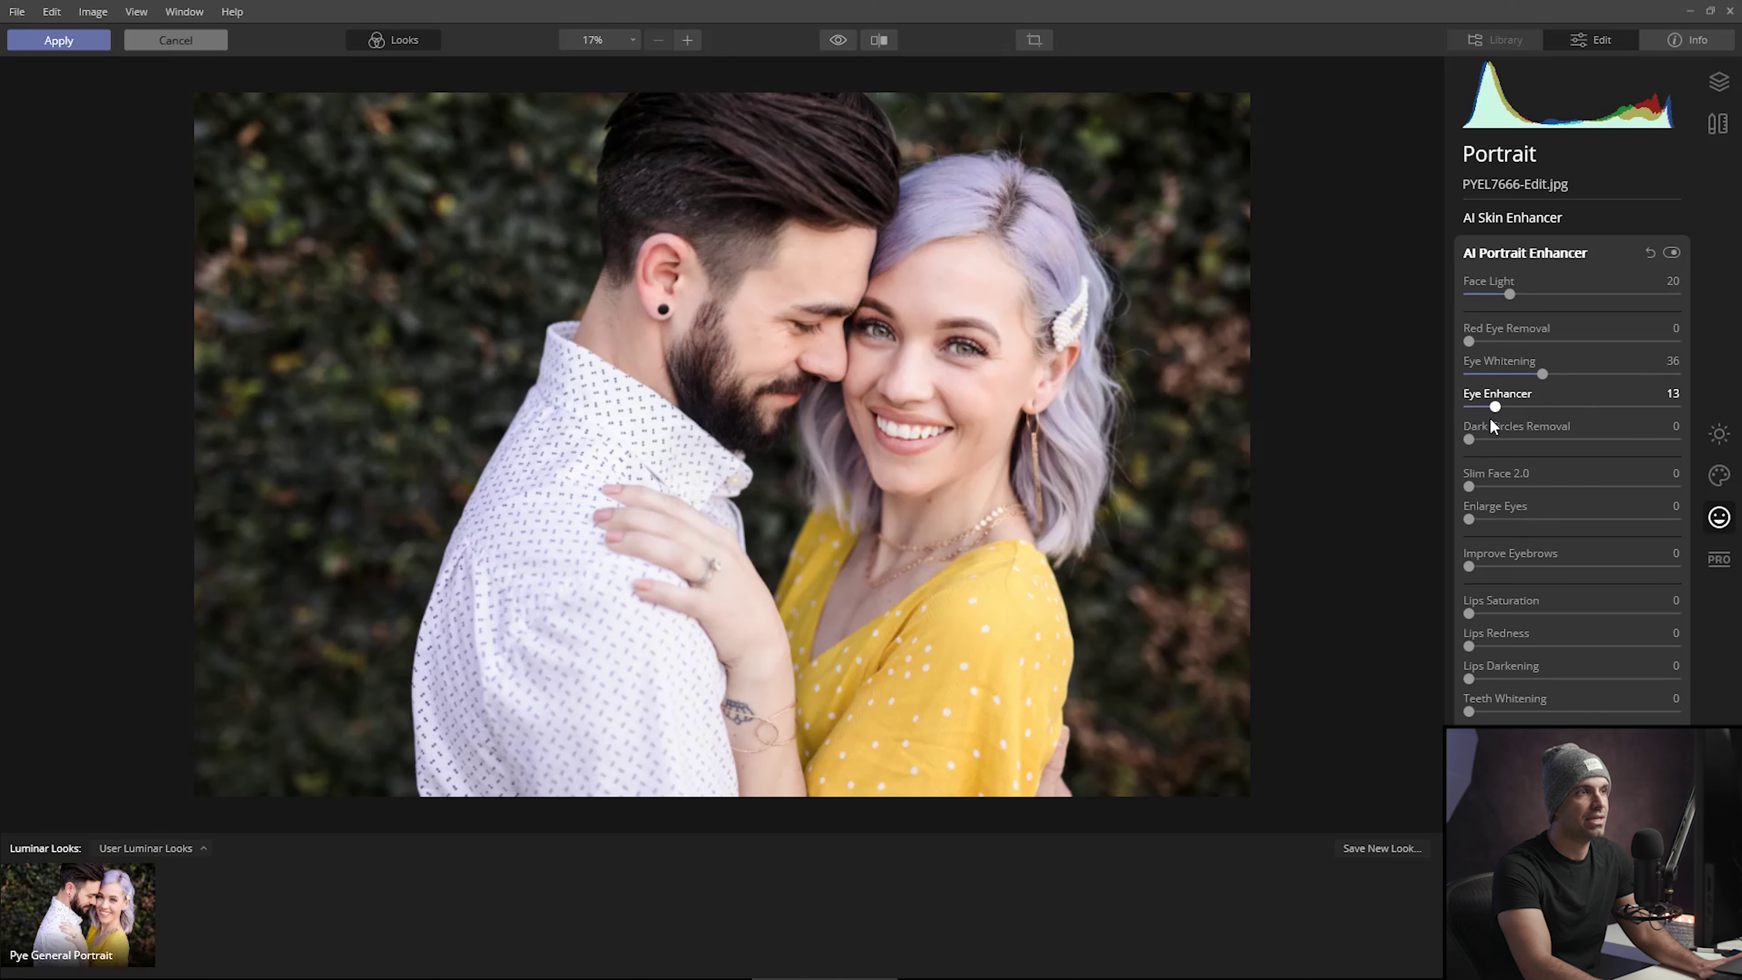
mouse_move(1551, 429)
left_mouse_down()
mouse_move(1501, 418)
mouse_move(1549, 415)
left_mouse_up()
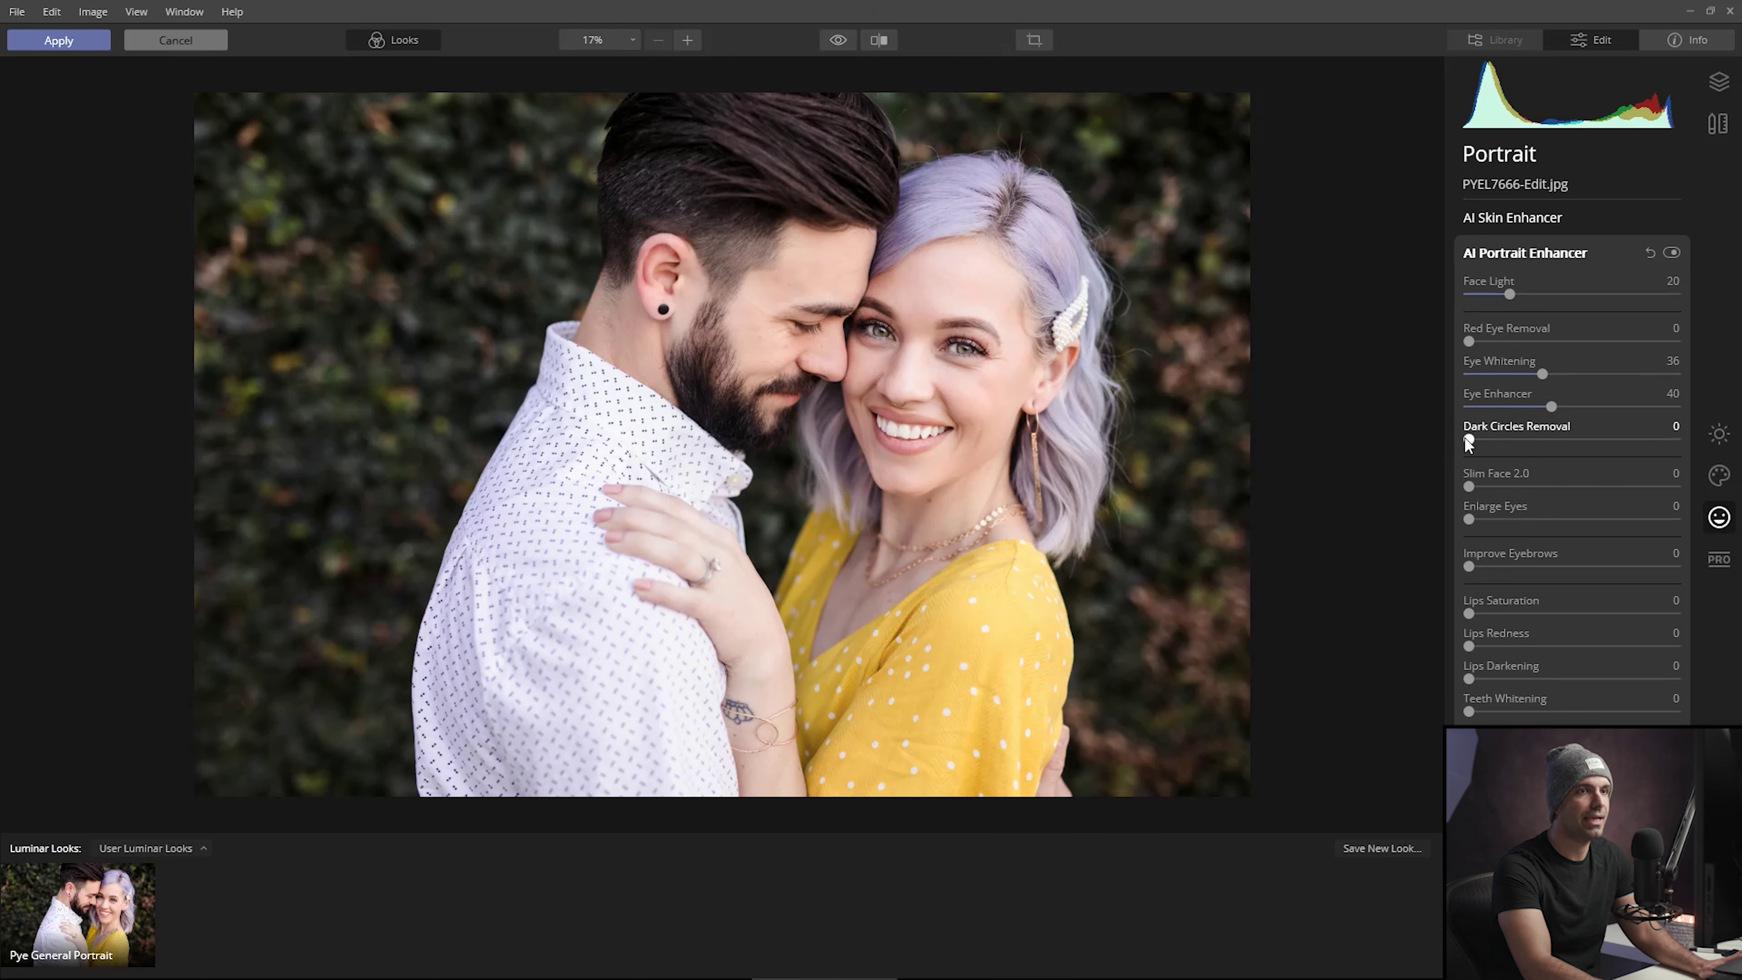
left_click_drag(1472, 439, 1623, 444)
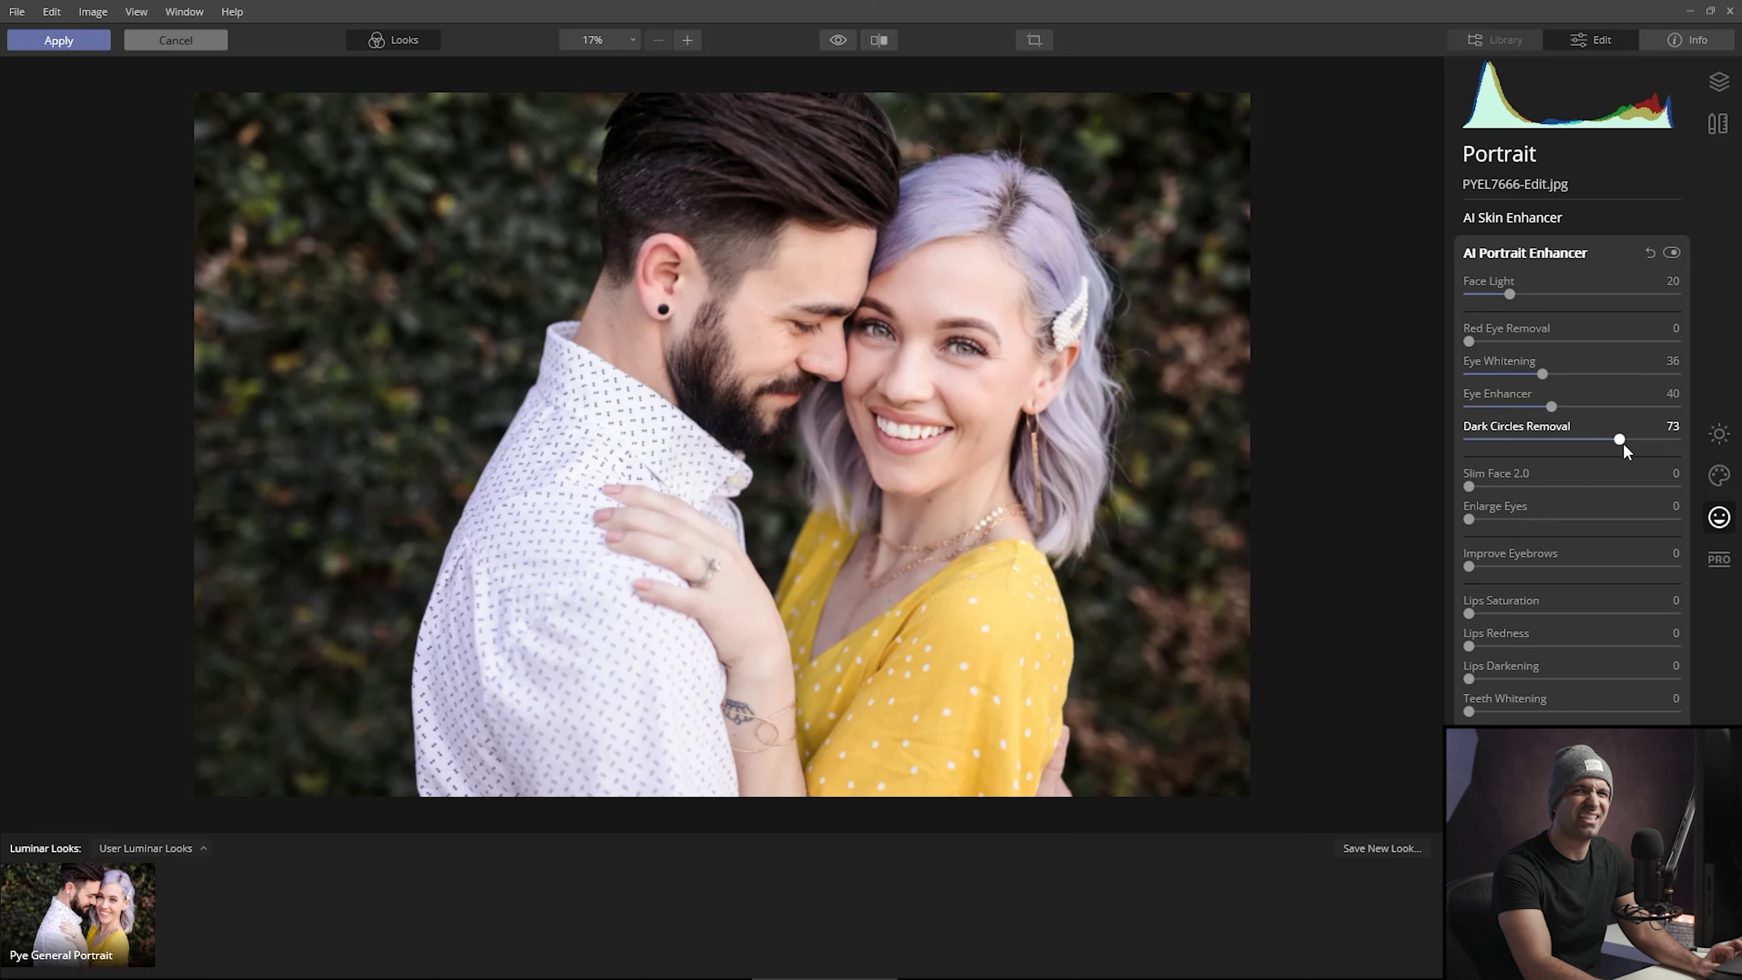
left_click_drag(1623, 444, 1550, 436)
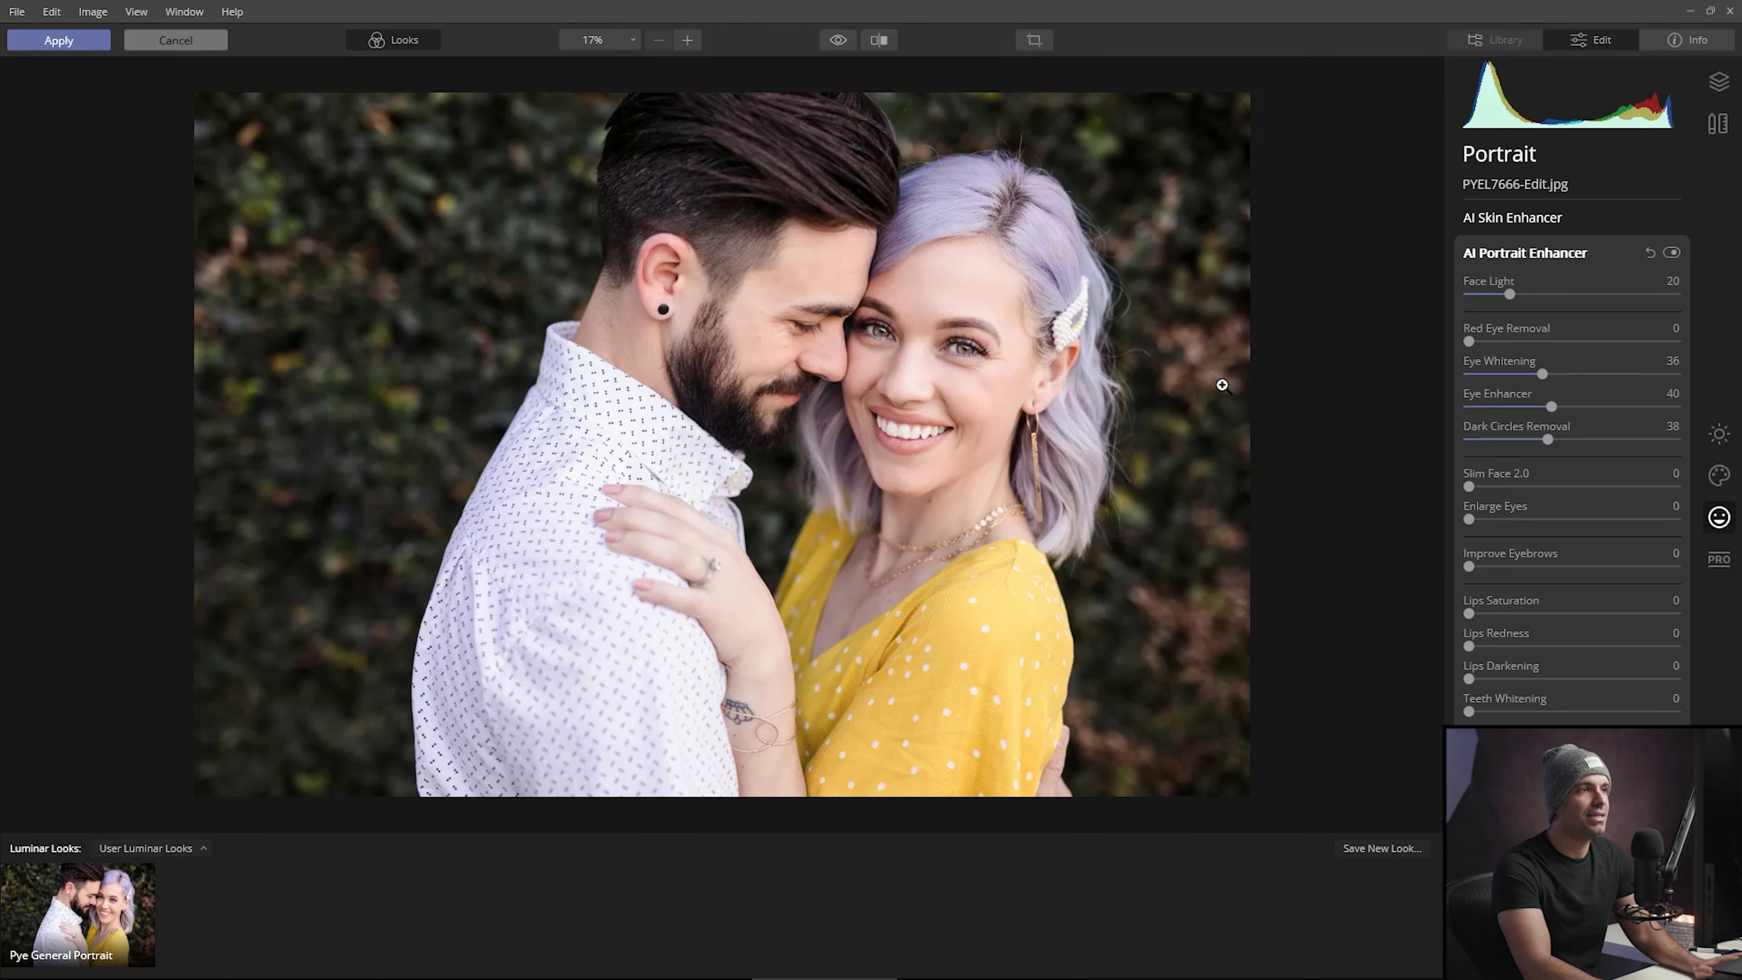
Zoom to 60% on the woman's face, then back out to 17%.
scroll(921, 343, "up", 5)
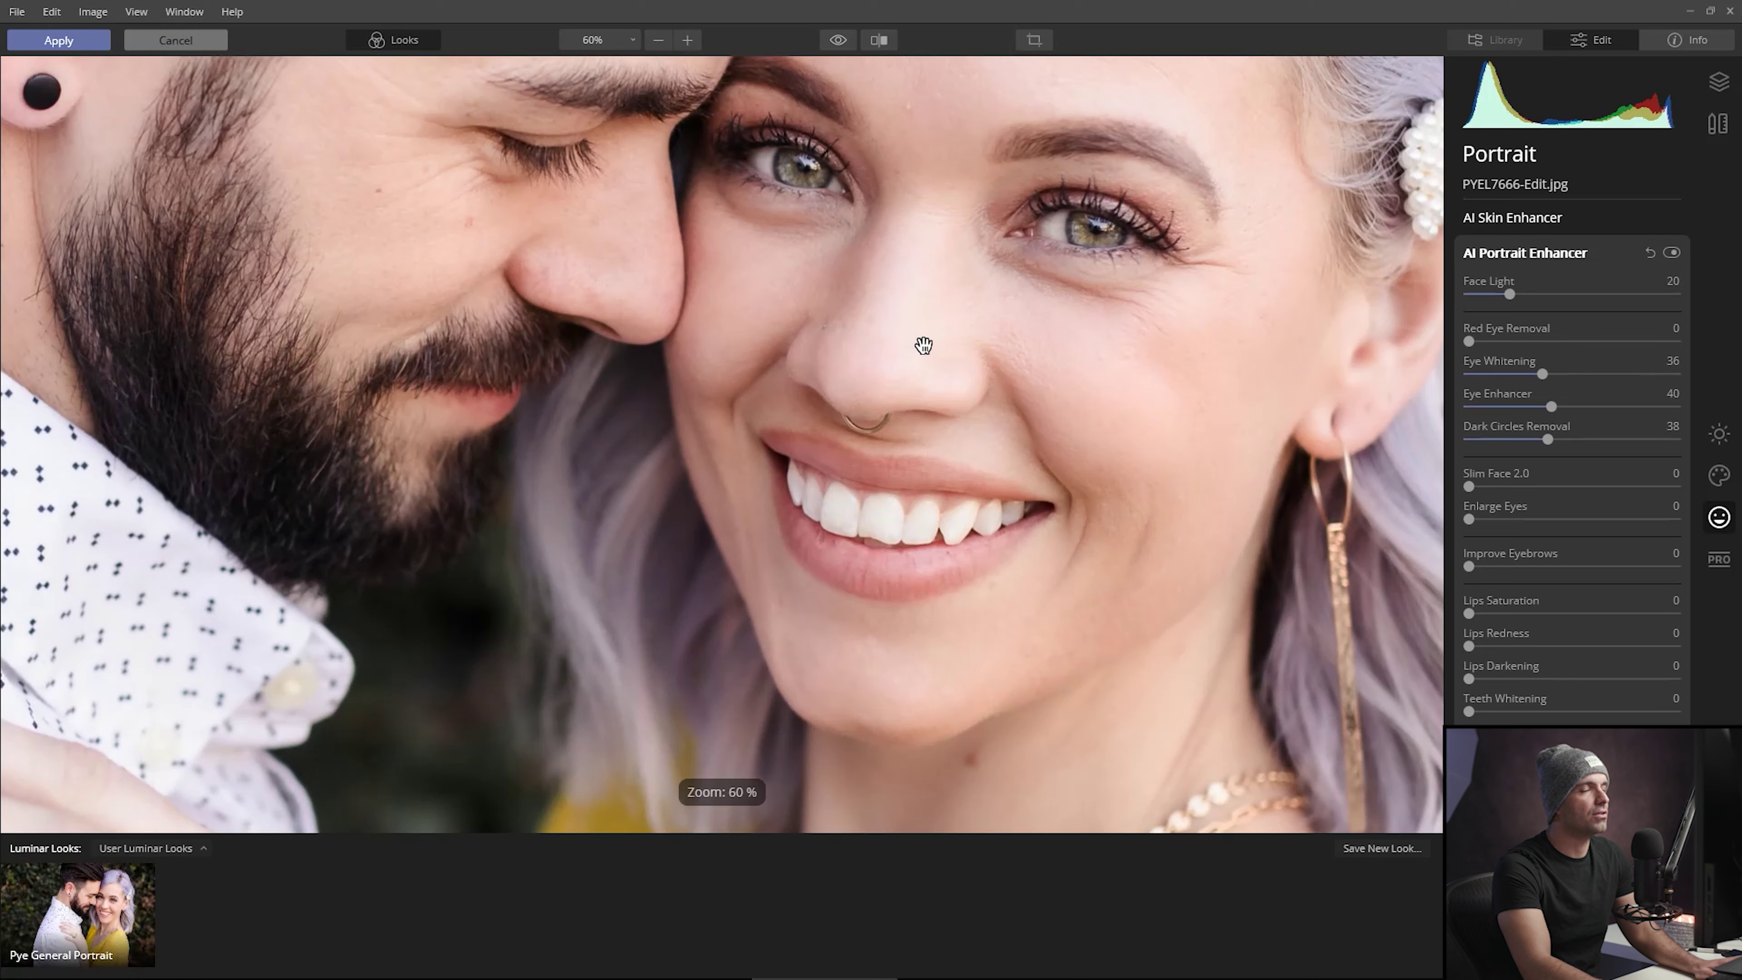
scroll(923, 346, "down", 5)
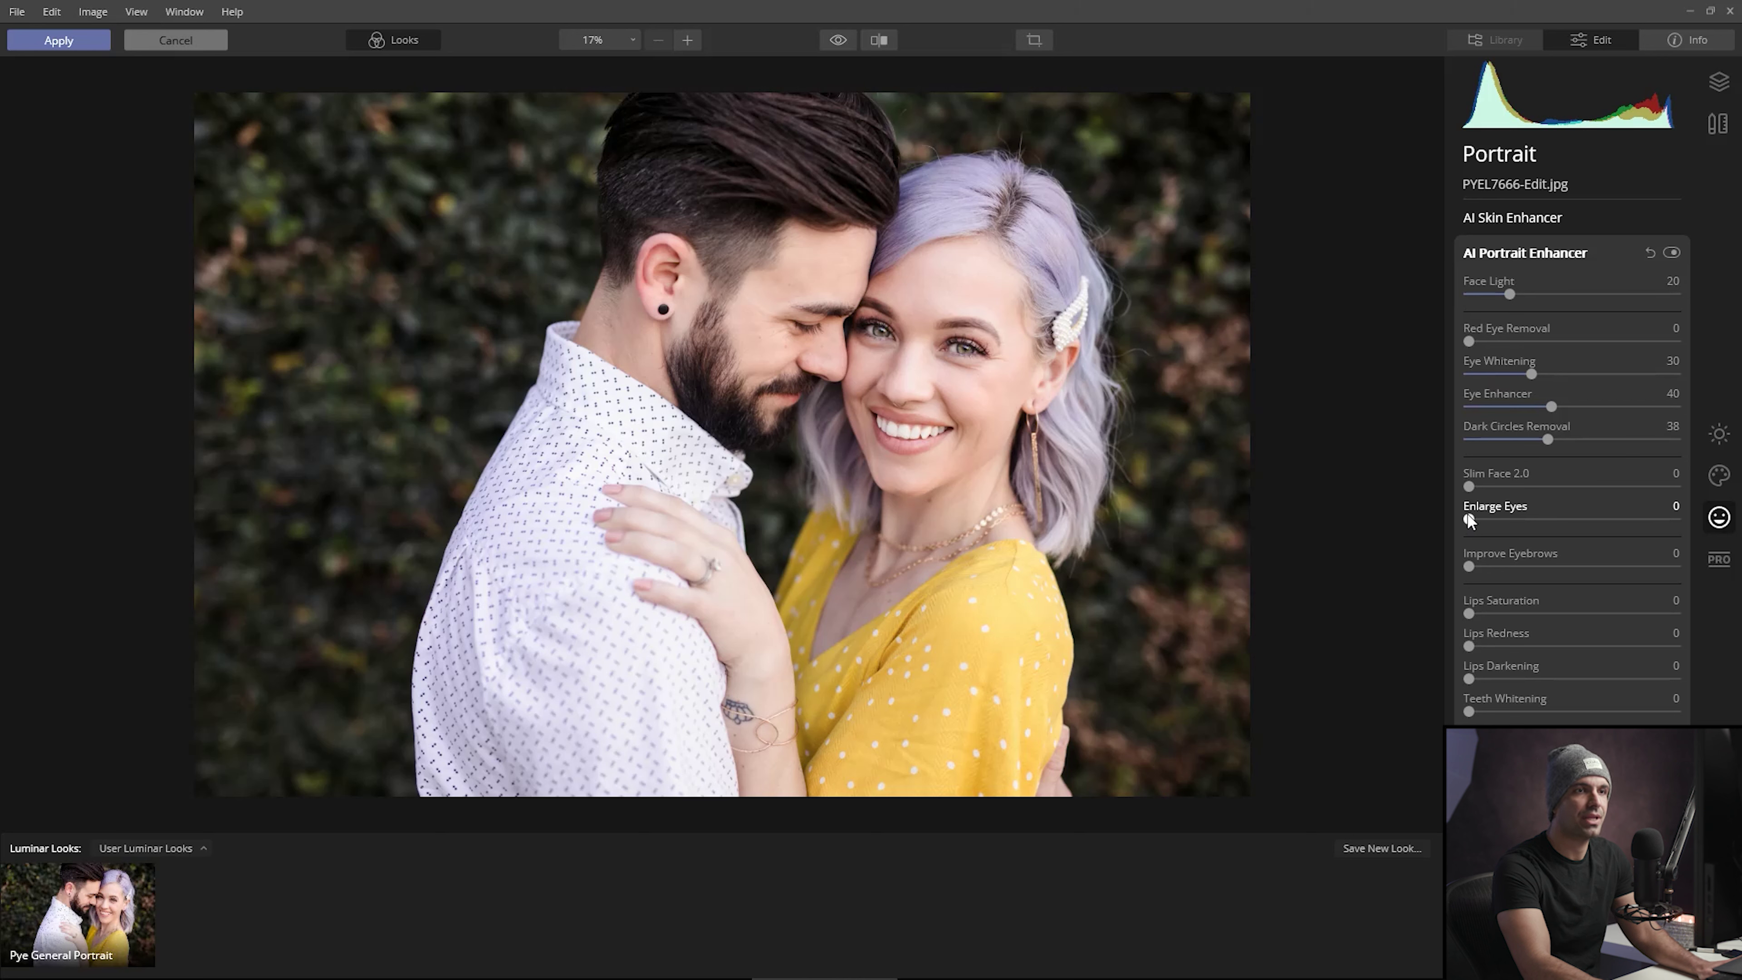
Set Slim Face 2.0 to a low value to slightly slim the couple's faces.
mouse_move(1471, 488)
left_mouse_down()
mouse_move(1606, 491)
mouse_move(1462, 481)
left_mouse_up()
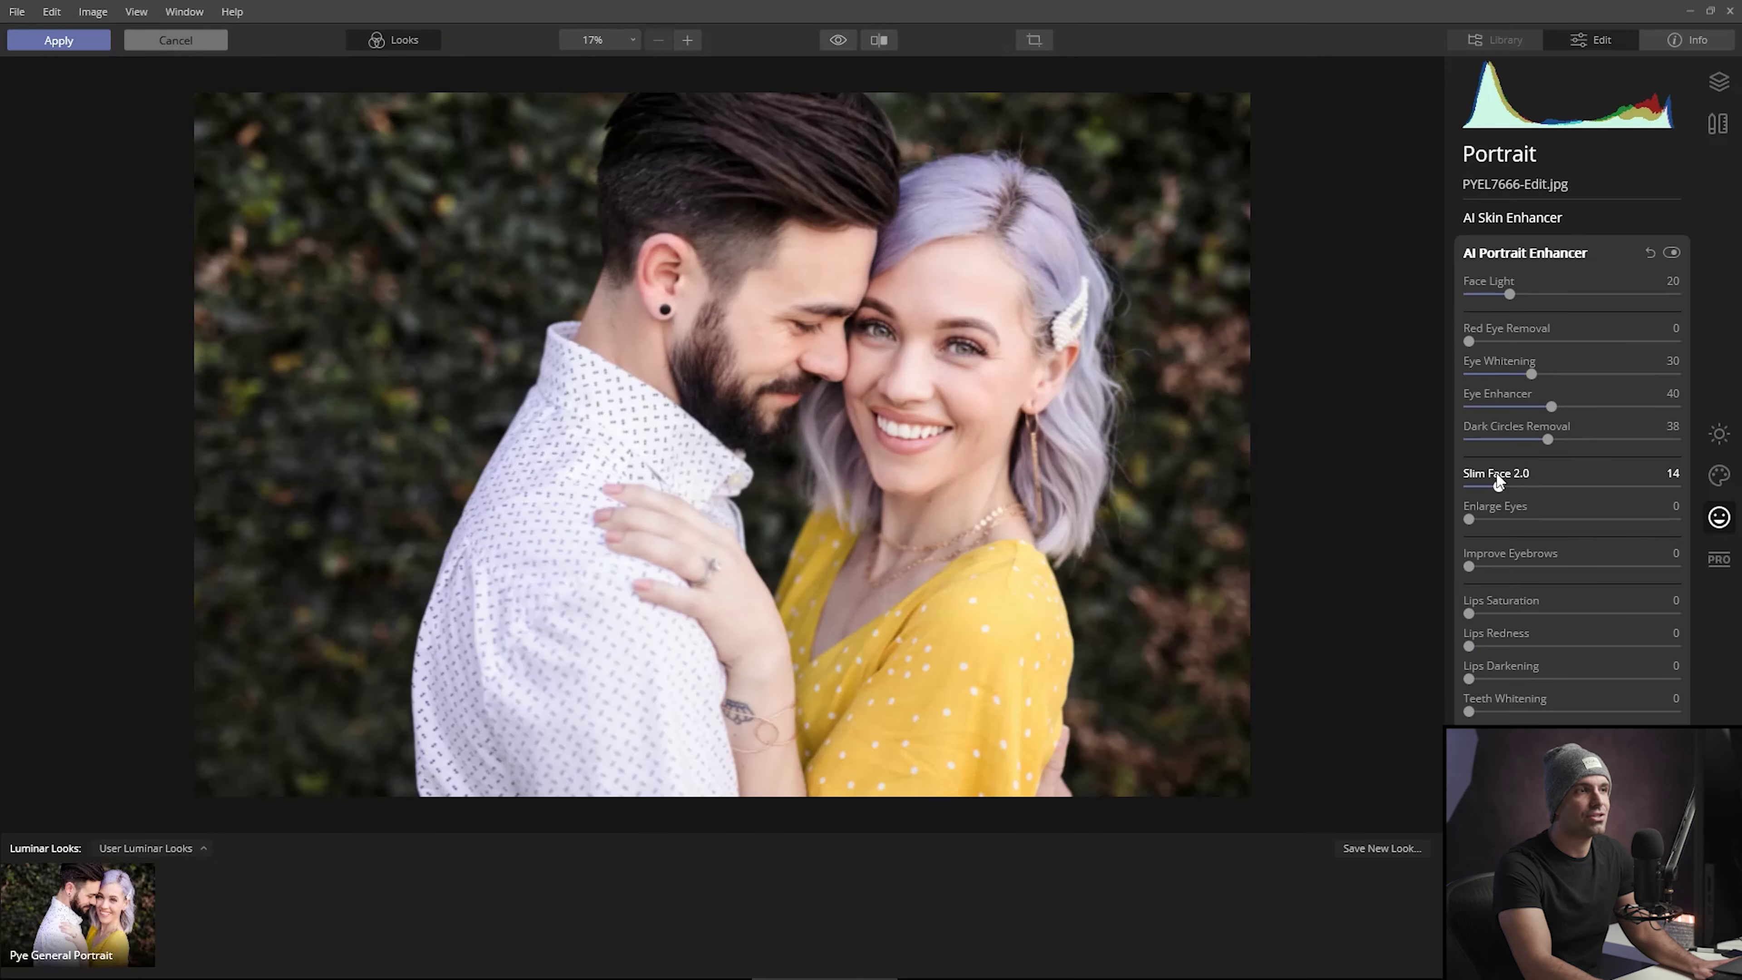
Try Slim Face 2.0 at 68 and then 79, resetting it to 0 after each.
mouse_move(1498, 480)
left_mouse_down()
mouse_move(1478, 484)
mouse_move(1493, 485)
left_mouse_up()
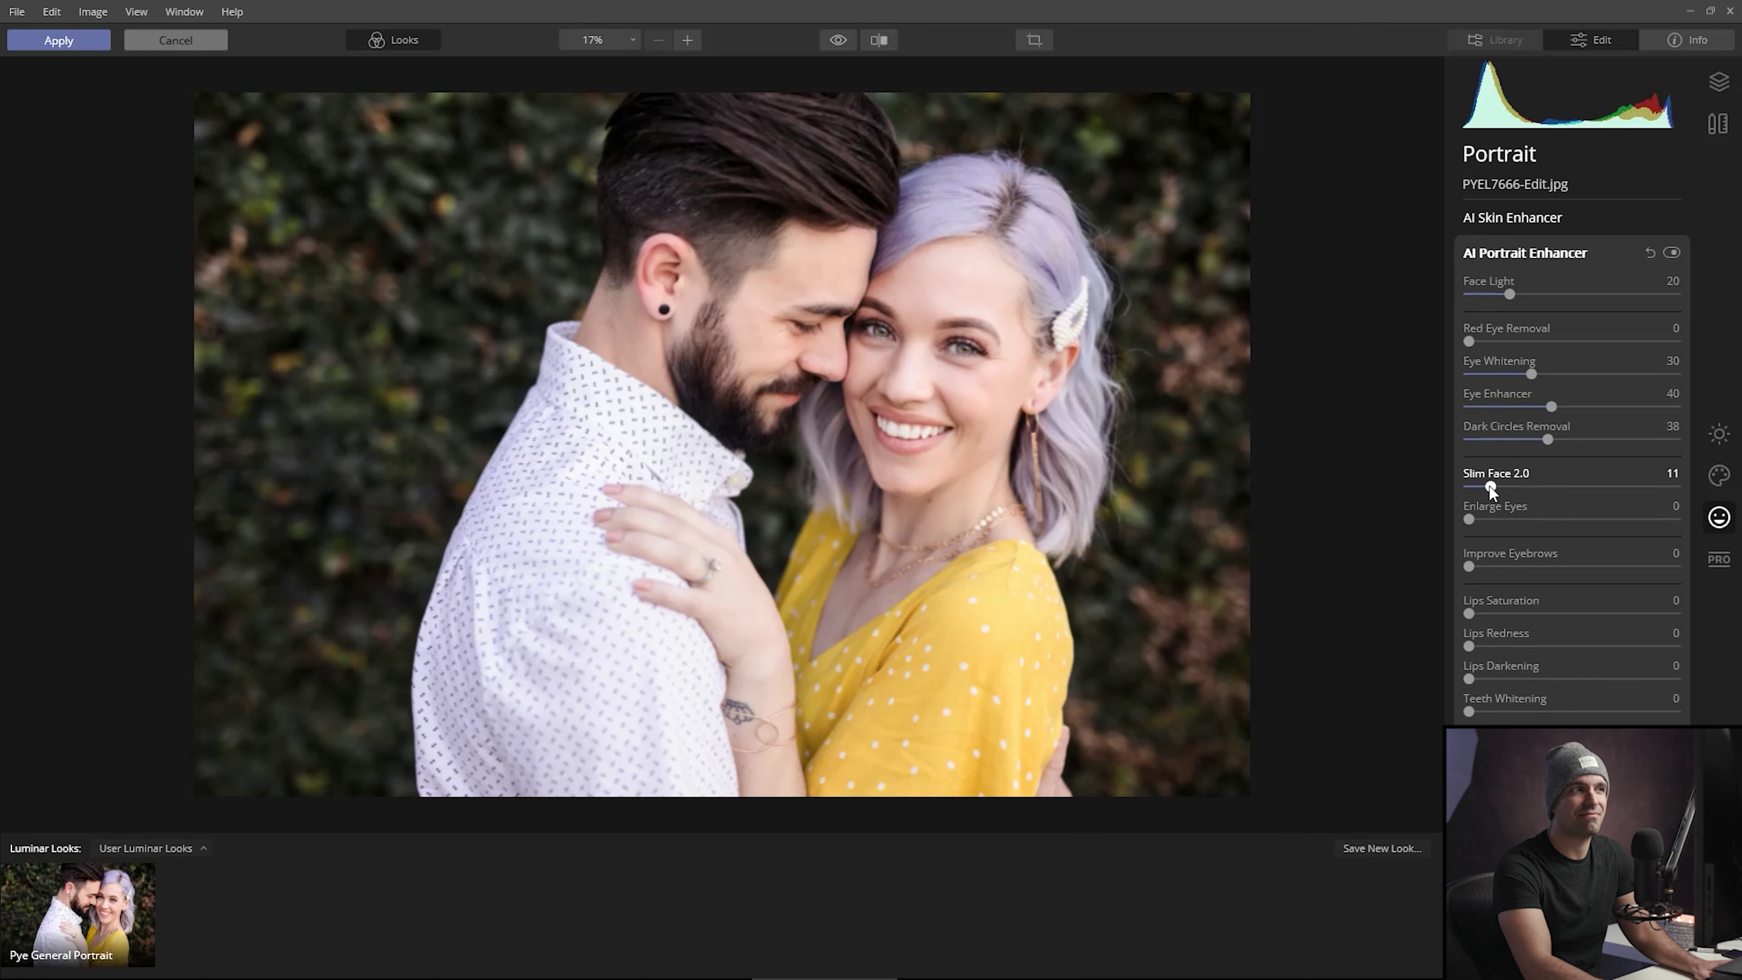
left_click_drag(1491, 487, 1609, 489)
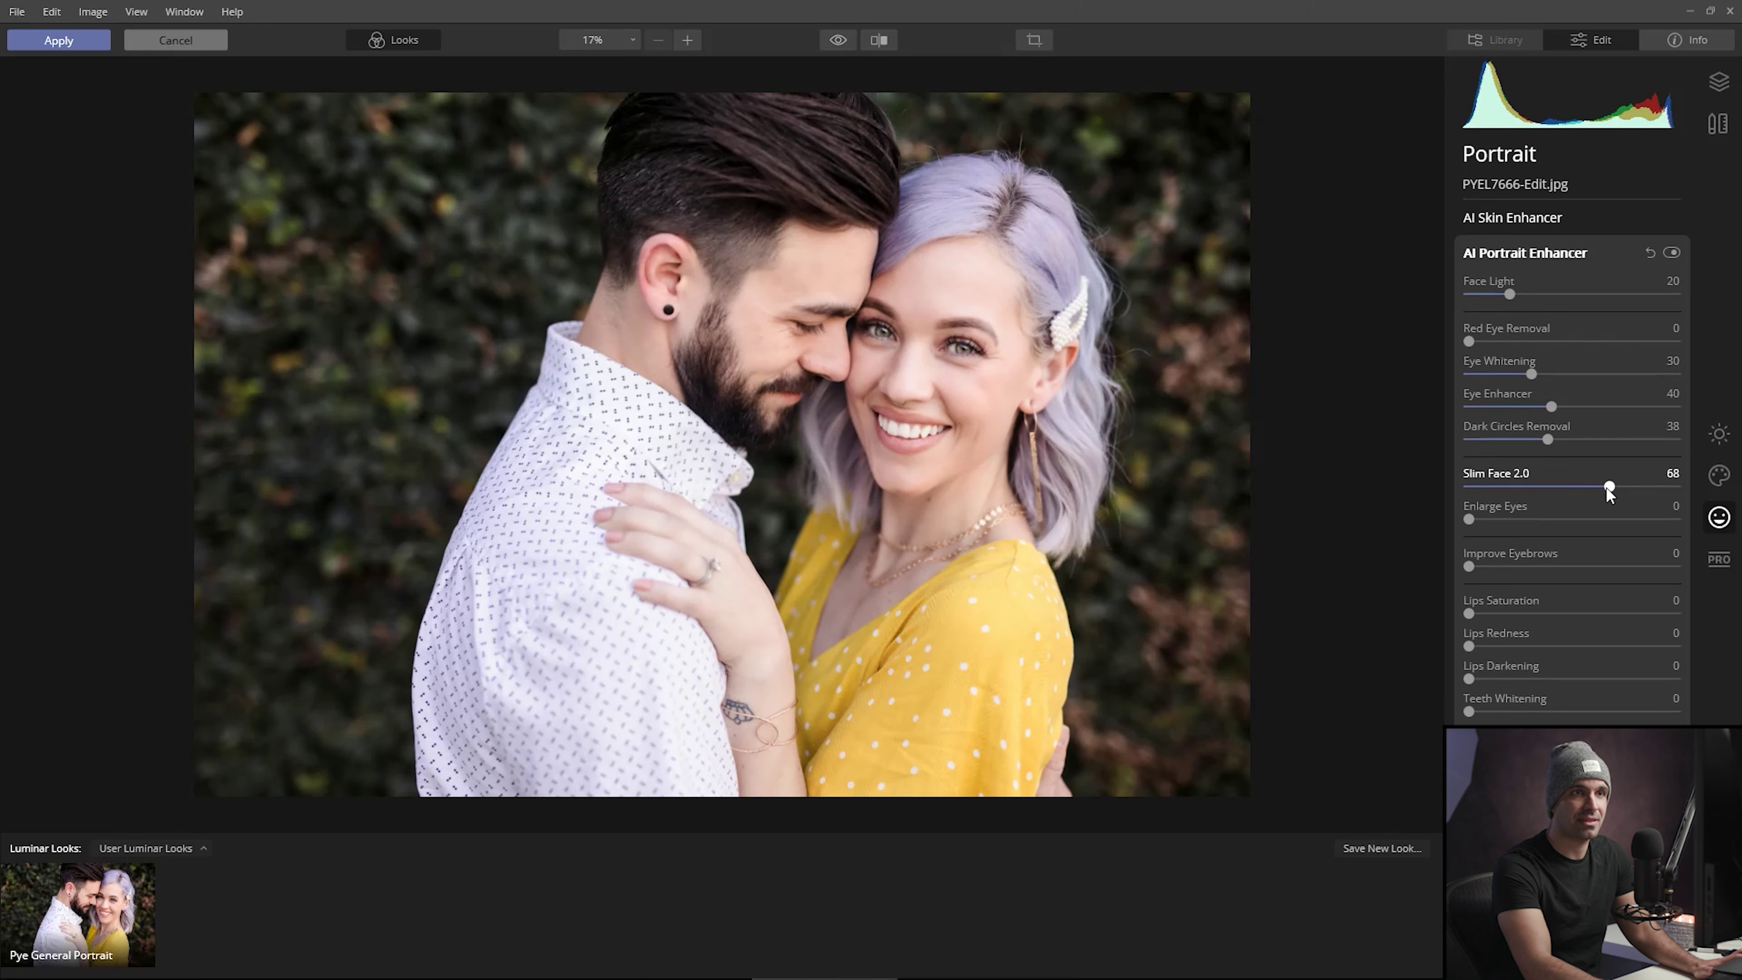
double_click(1606, 487)
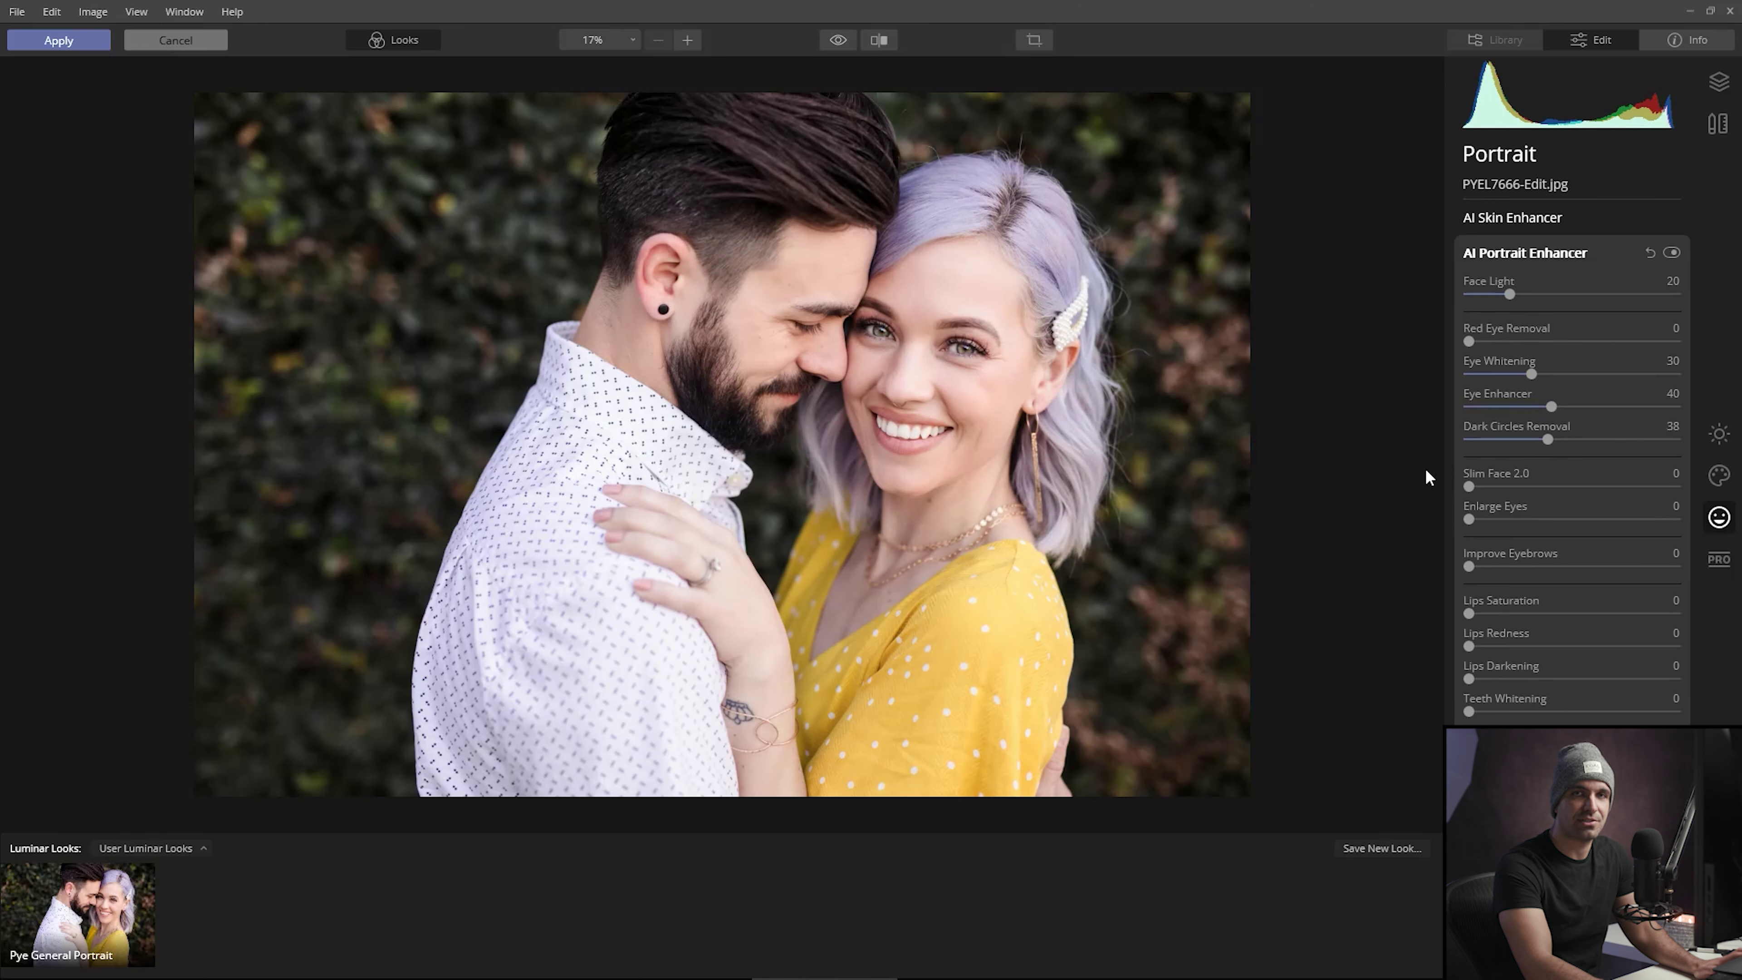
left_click_drag(1469, 486, 1631, 487)
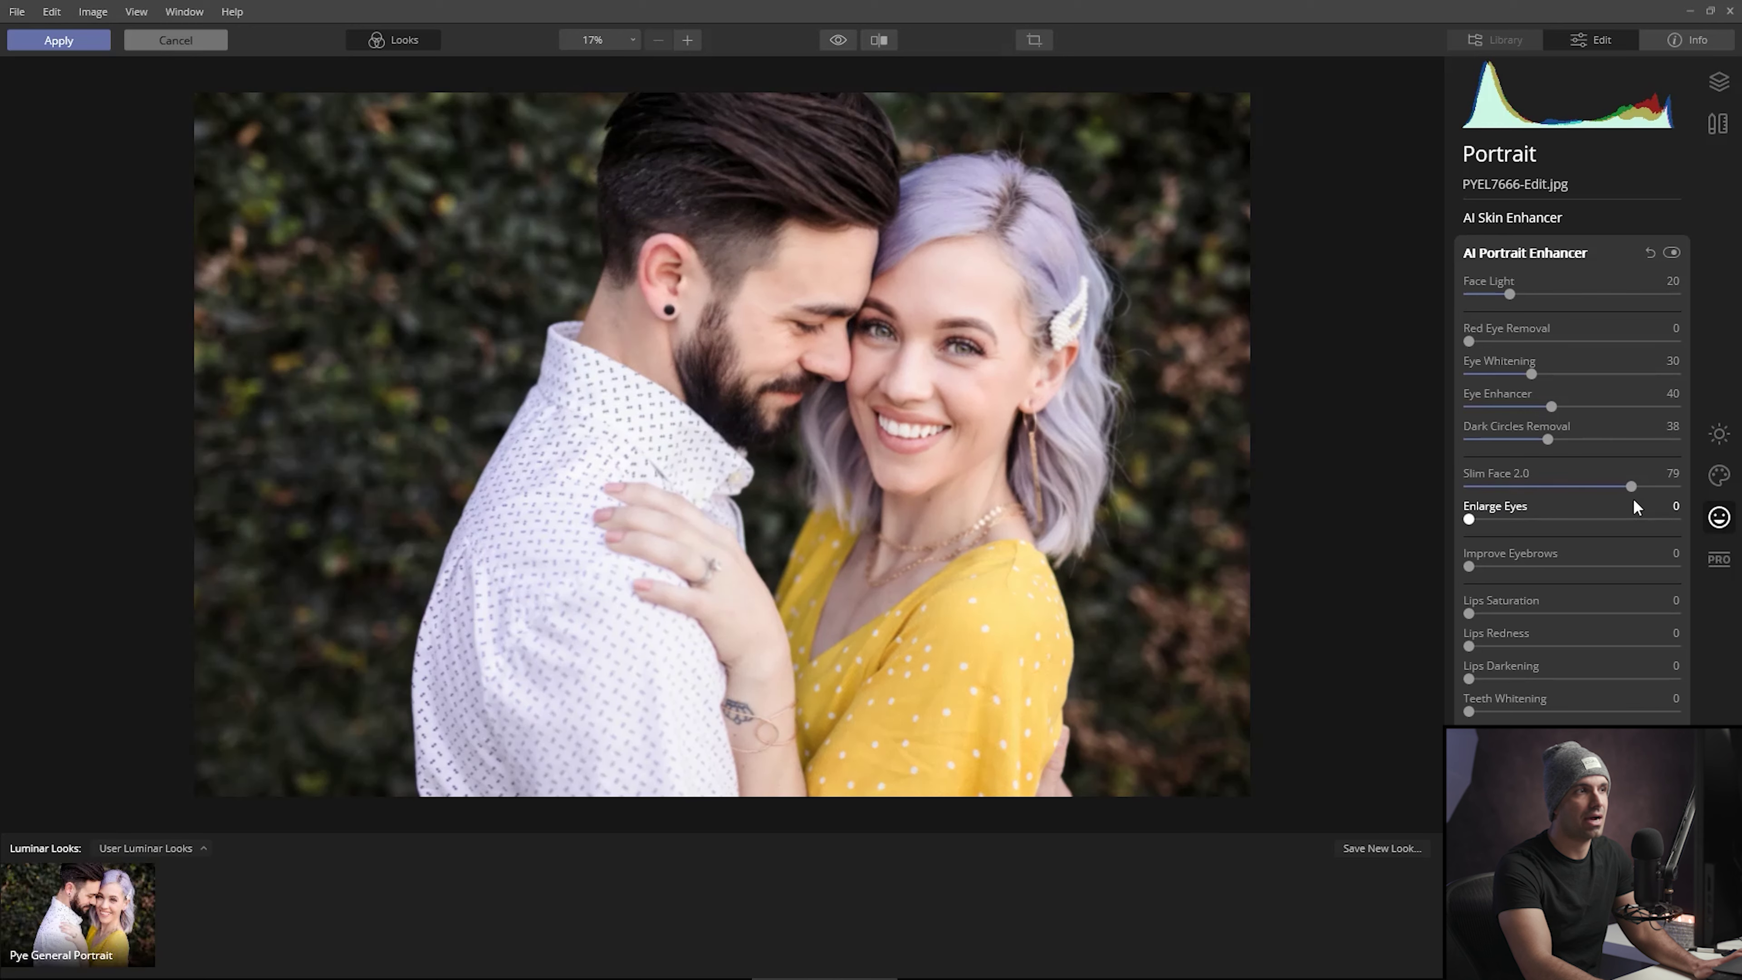
double_click(1630, 487)
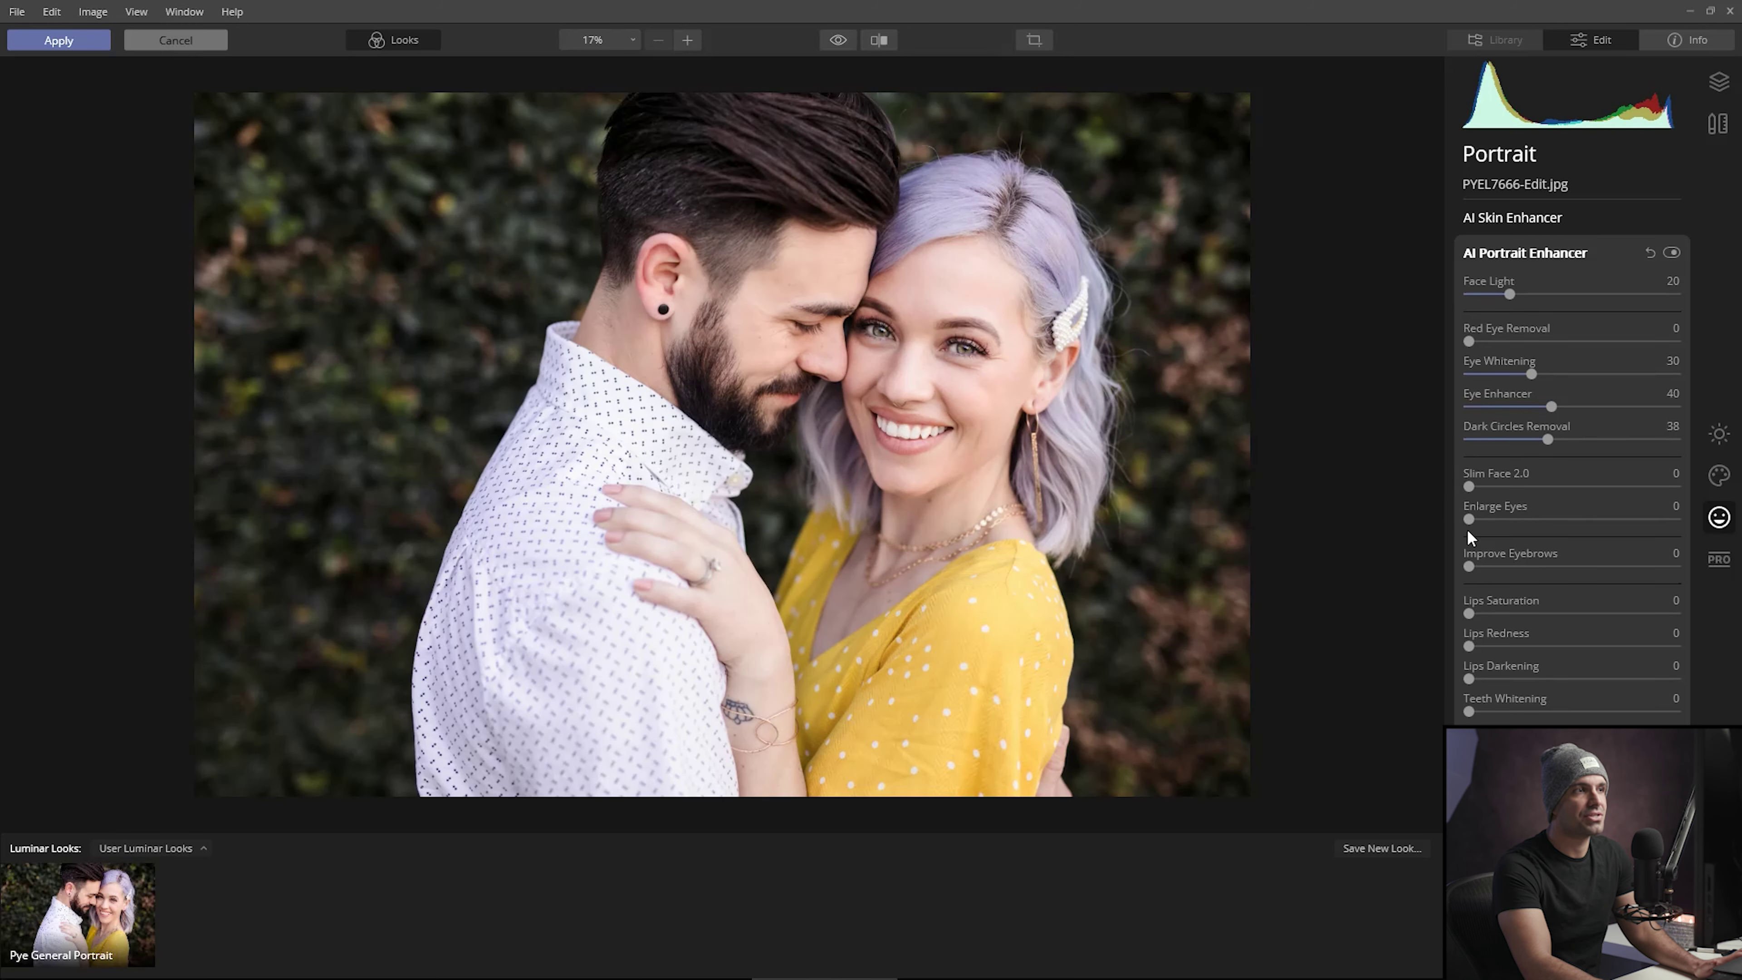
left_click_drag(1482, 522, 1518, 526)
double_click(1519, 526)
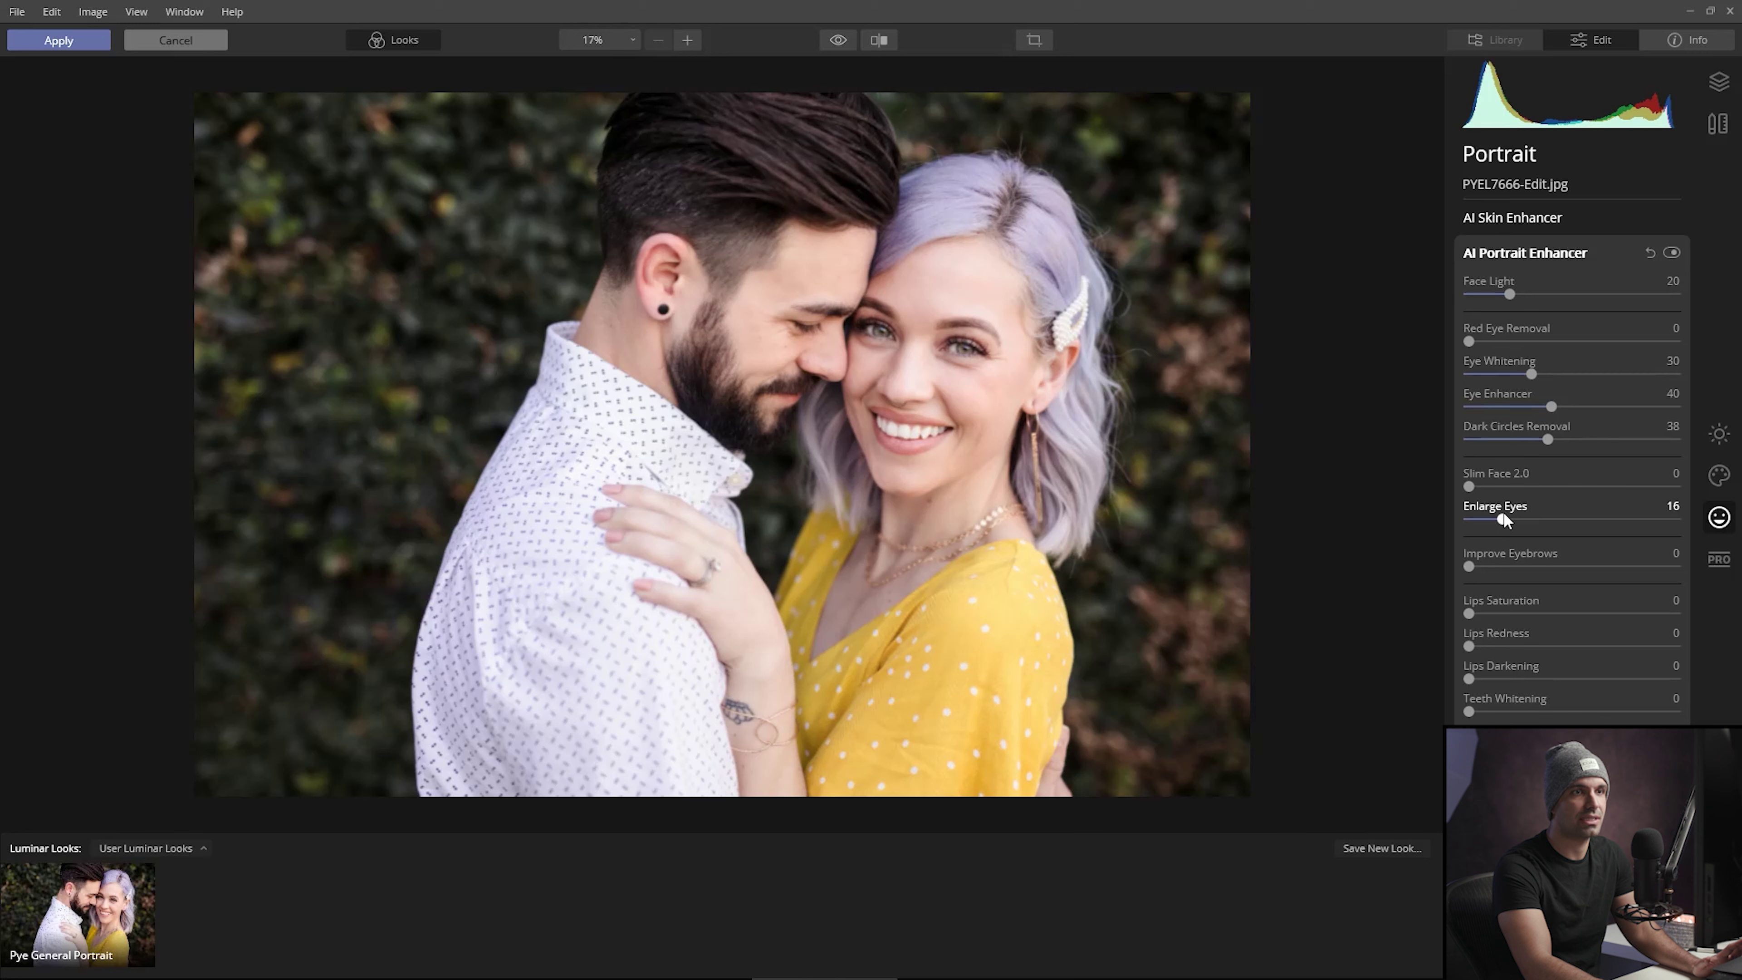
left_click_drag(1503, 518, 1679, 530)
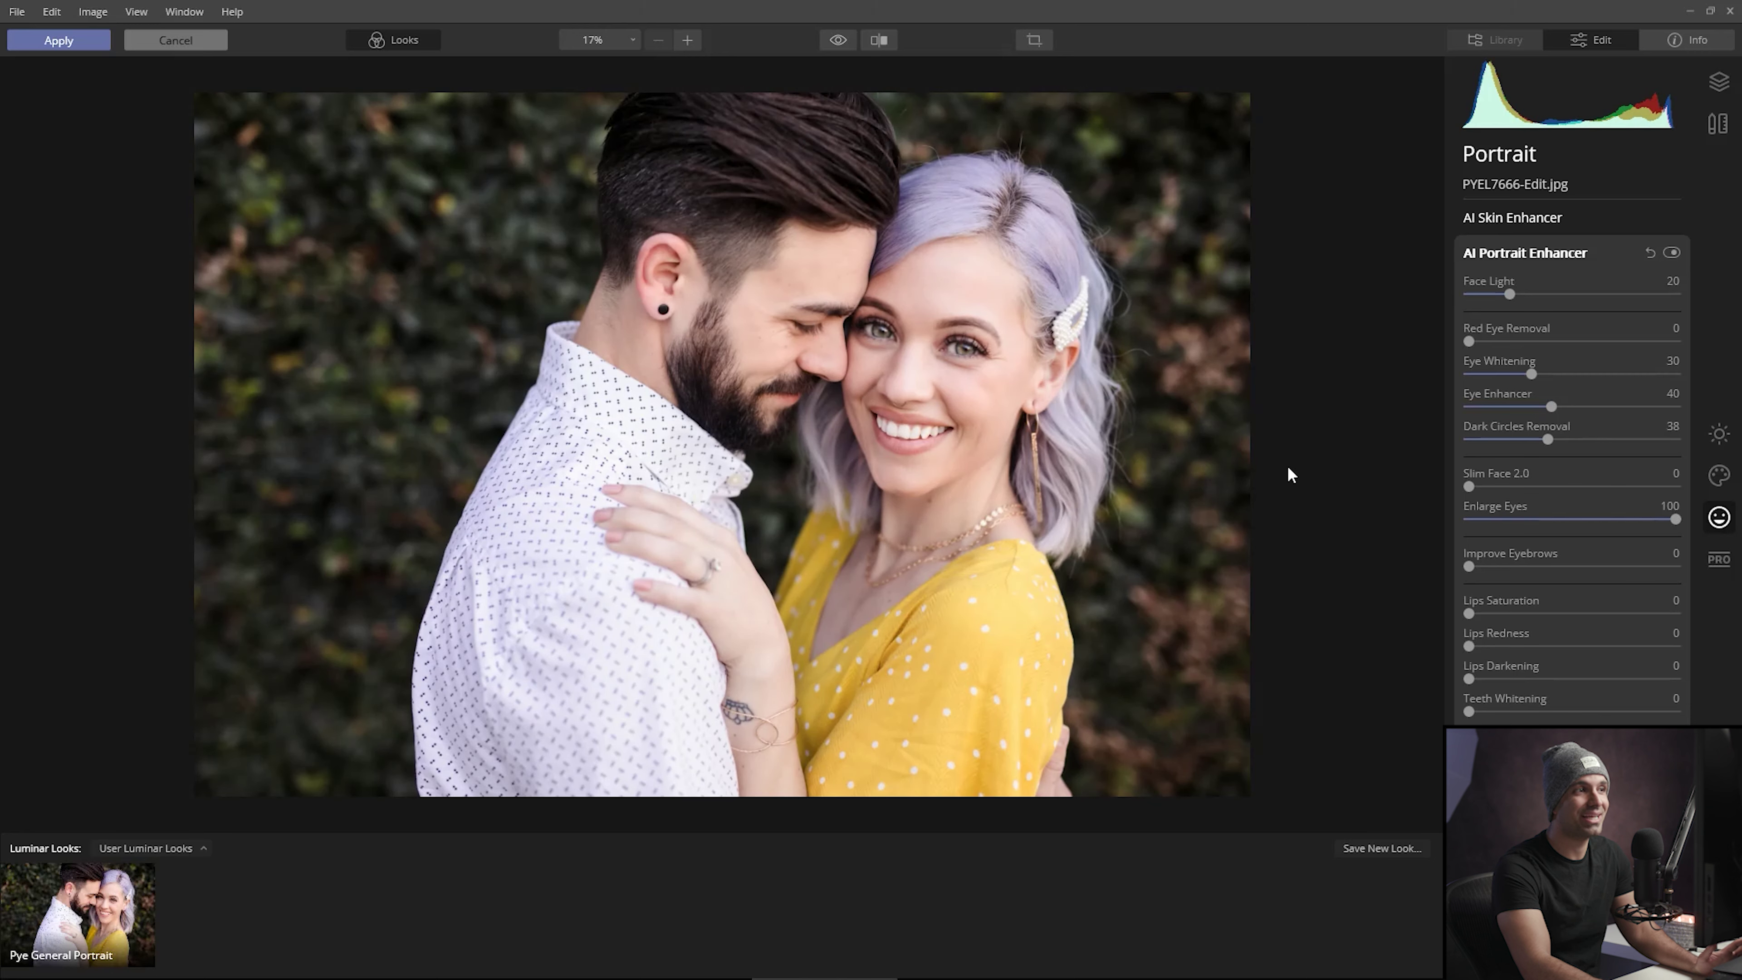
left_click_drag(1674, 522, 1467, 522)
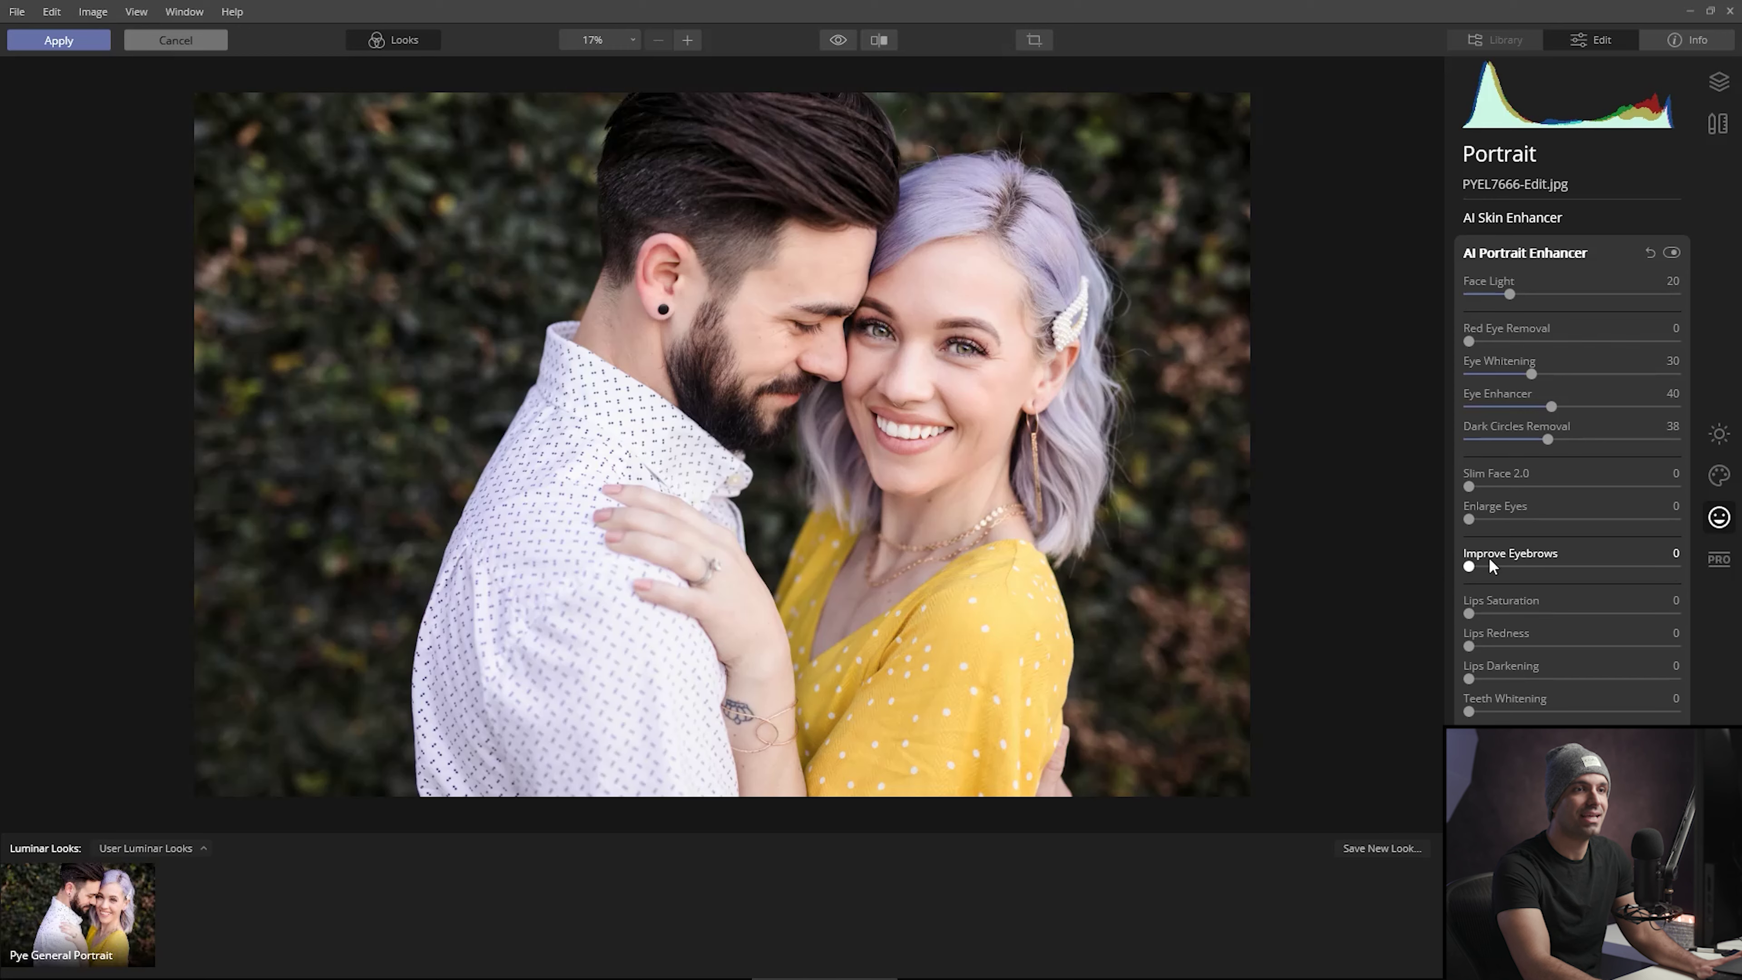
Bring Improve Eyebrows down from a high value to a subtle strength around 7.
left_click_drag(1485, 563, 1414, 590)
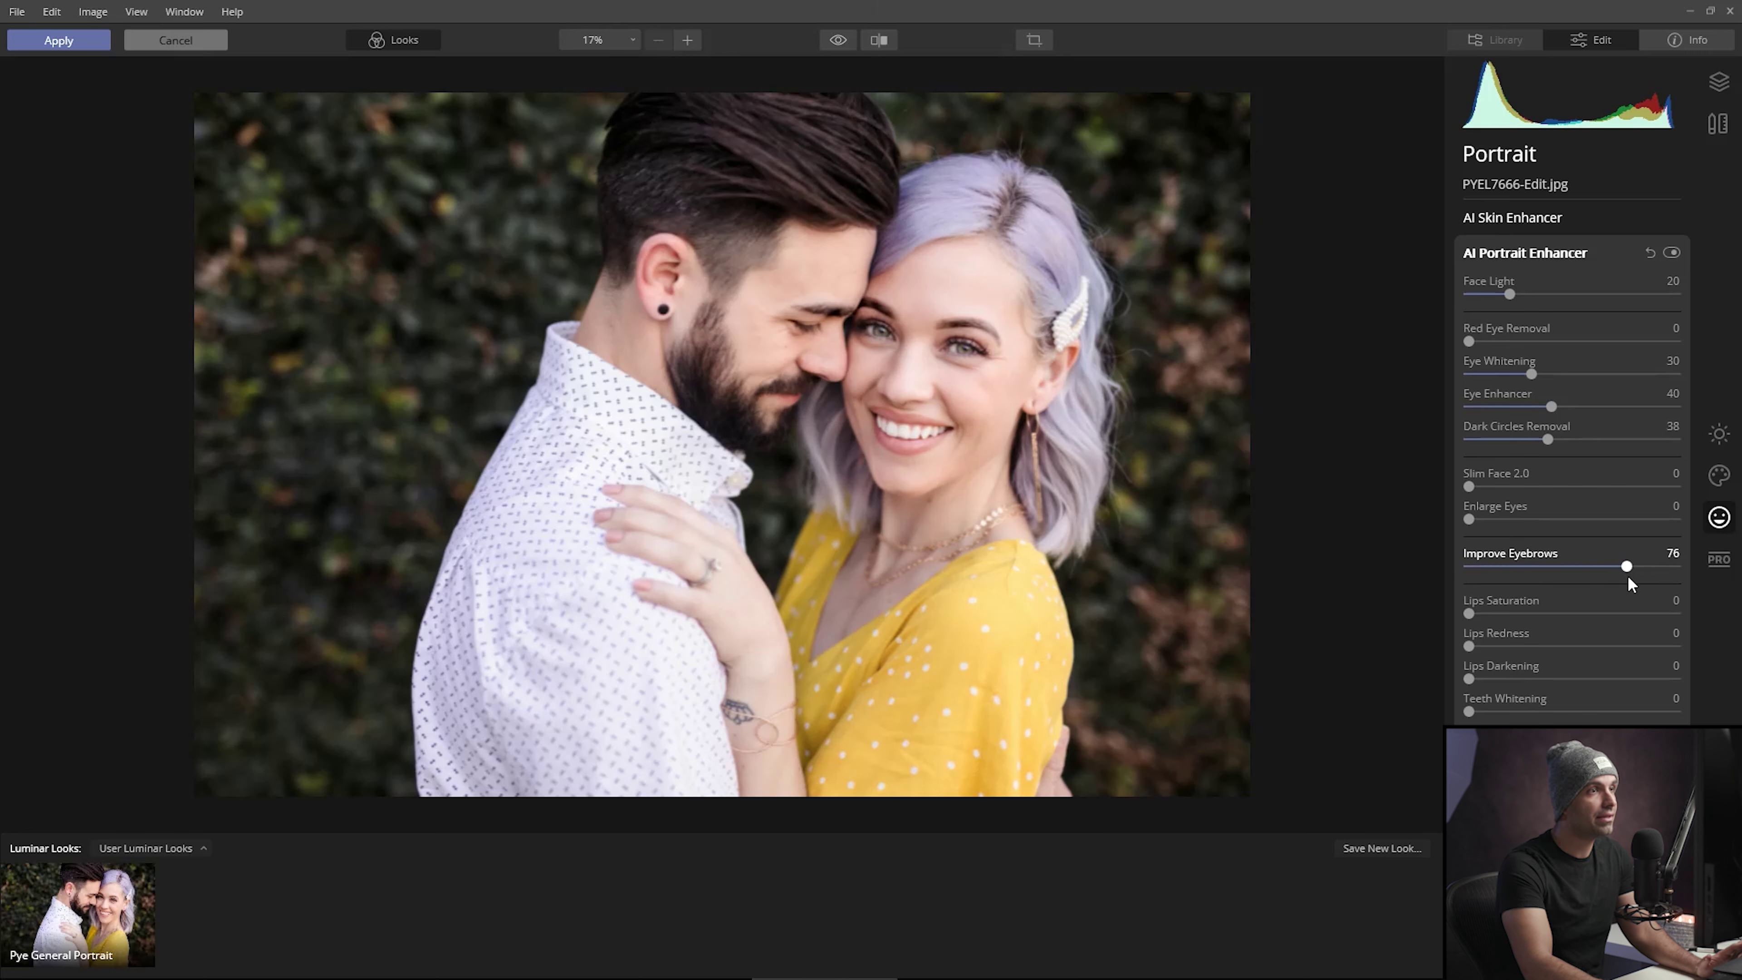
left_click_drag(1675, 593, 1479, 536)
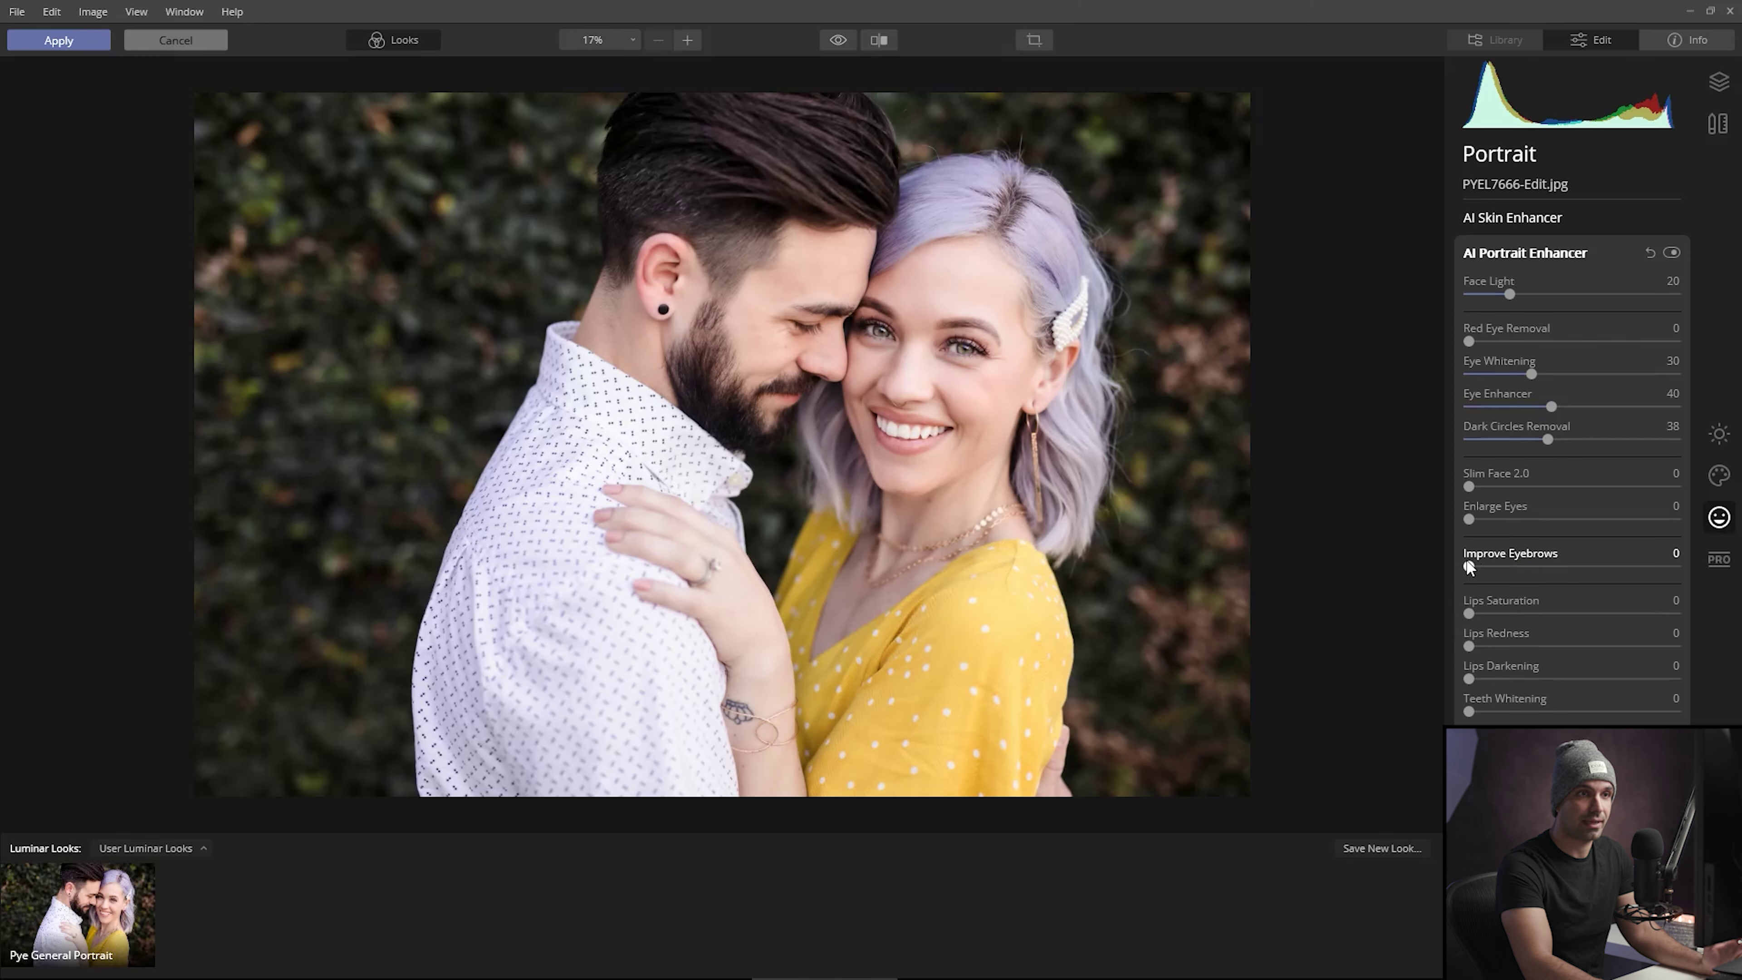
left_click_drag(1481, 573, 1493, 643)
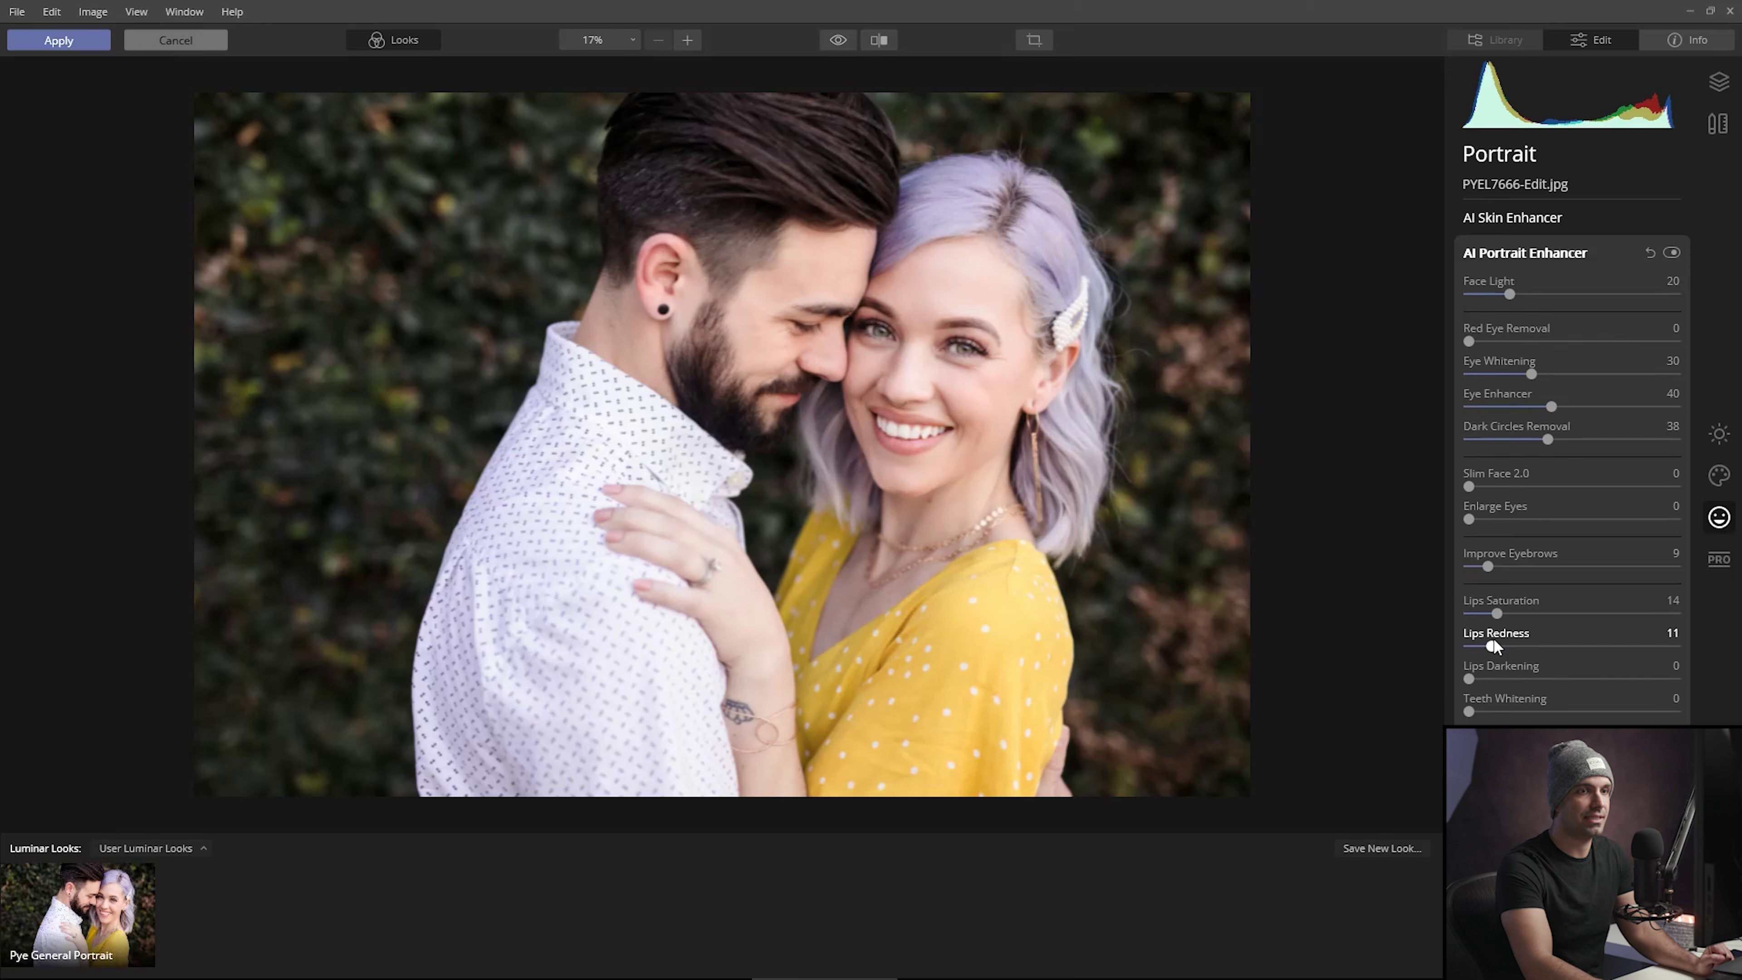
Set Lips Darkening to 11 and Teeth Whitening to 9.
mouse_move(1471, 679)
left_mouse_down()
mouse_move(1598, 683)
mouse_move(1490, 673)
left_mouse_up()
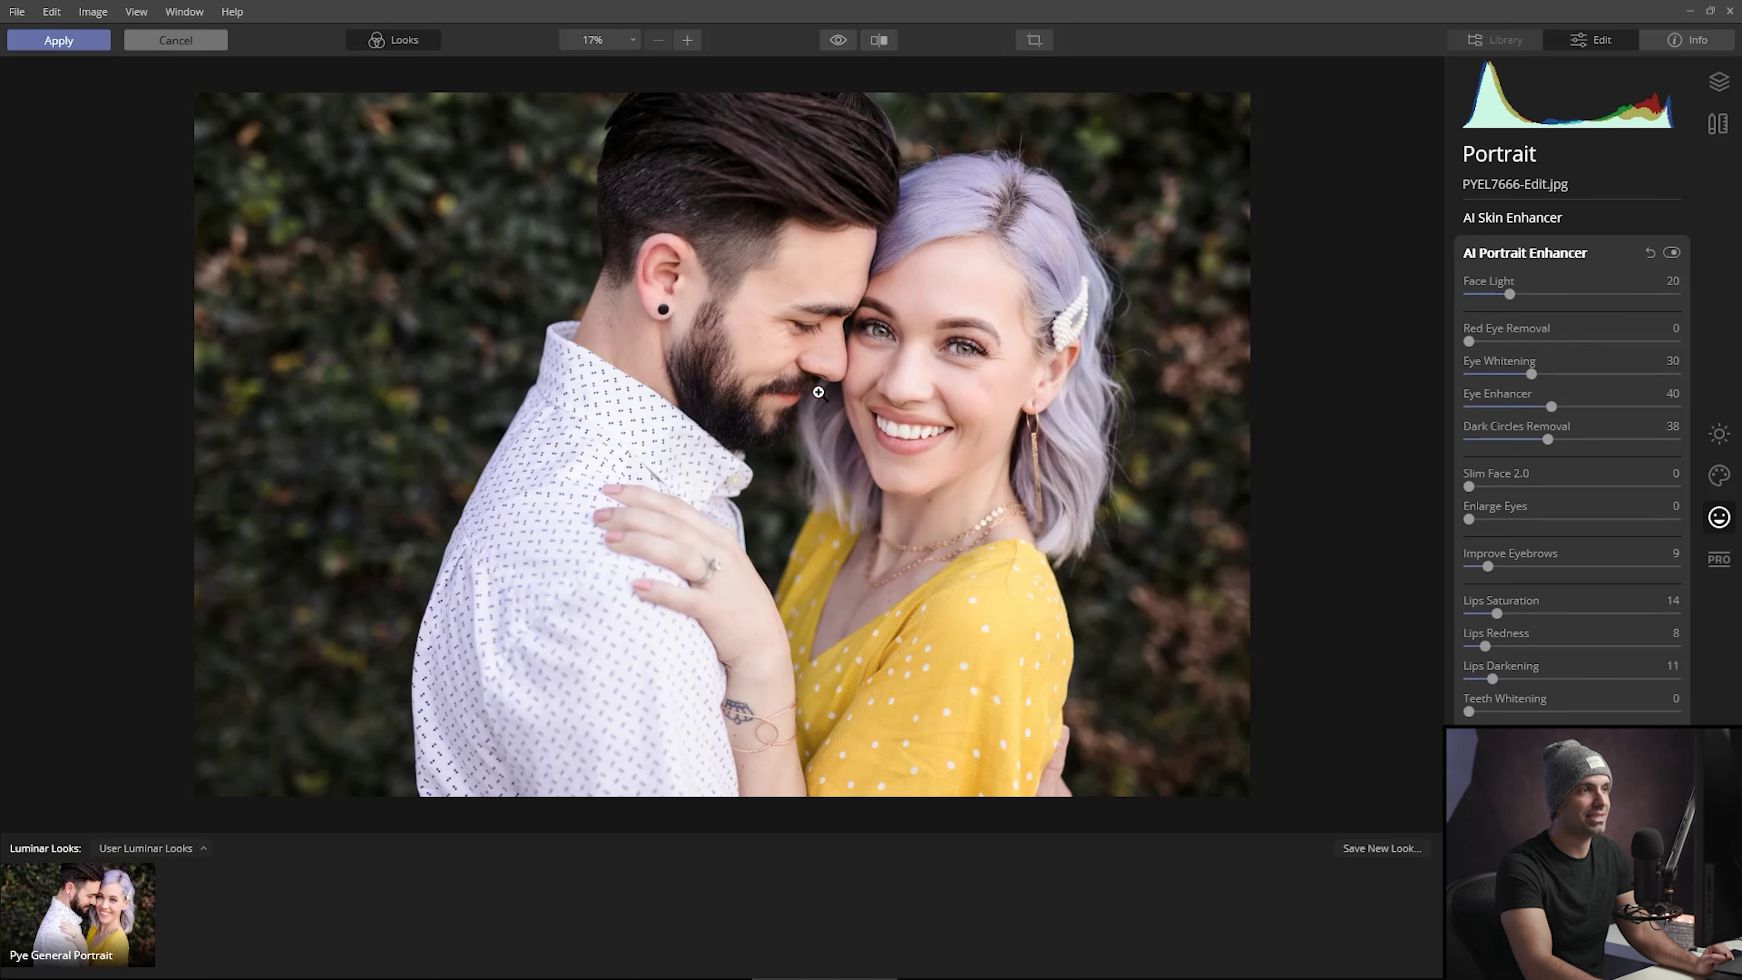
mouse_move(1469, 712)
left_mouse_down()
mouse_move(1676, 712)
mouse_move(1423, 751)
mouse_move(1645, 718)
mouse_move(1573, 713)
mouse_move(1360, 767)
mouse_move(1489, 720)
left_mouse_up()
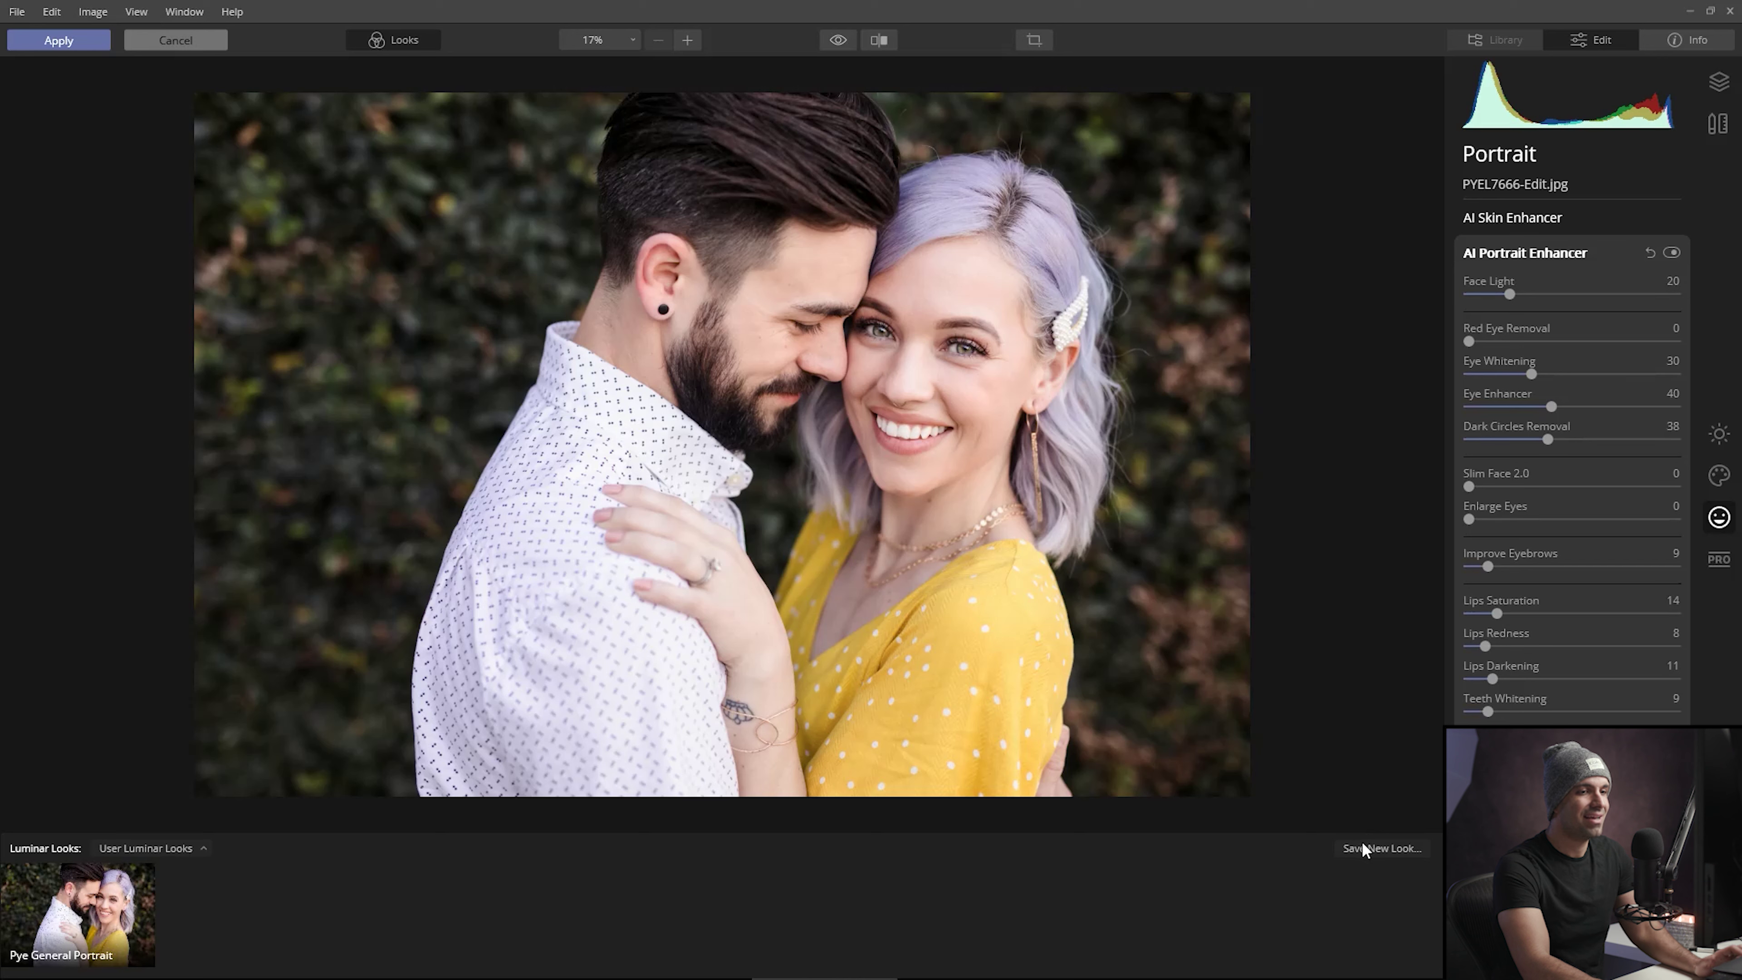
Save the current portrait settings as a new Luminar Look named 'Pye Portrait Starter'.
left_click(1399, 850)
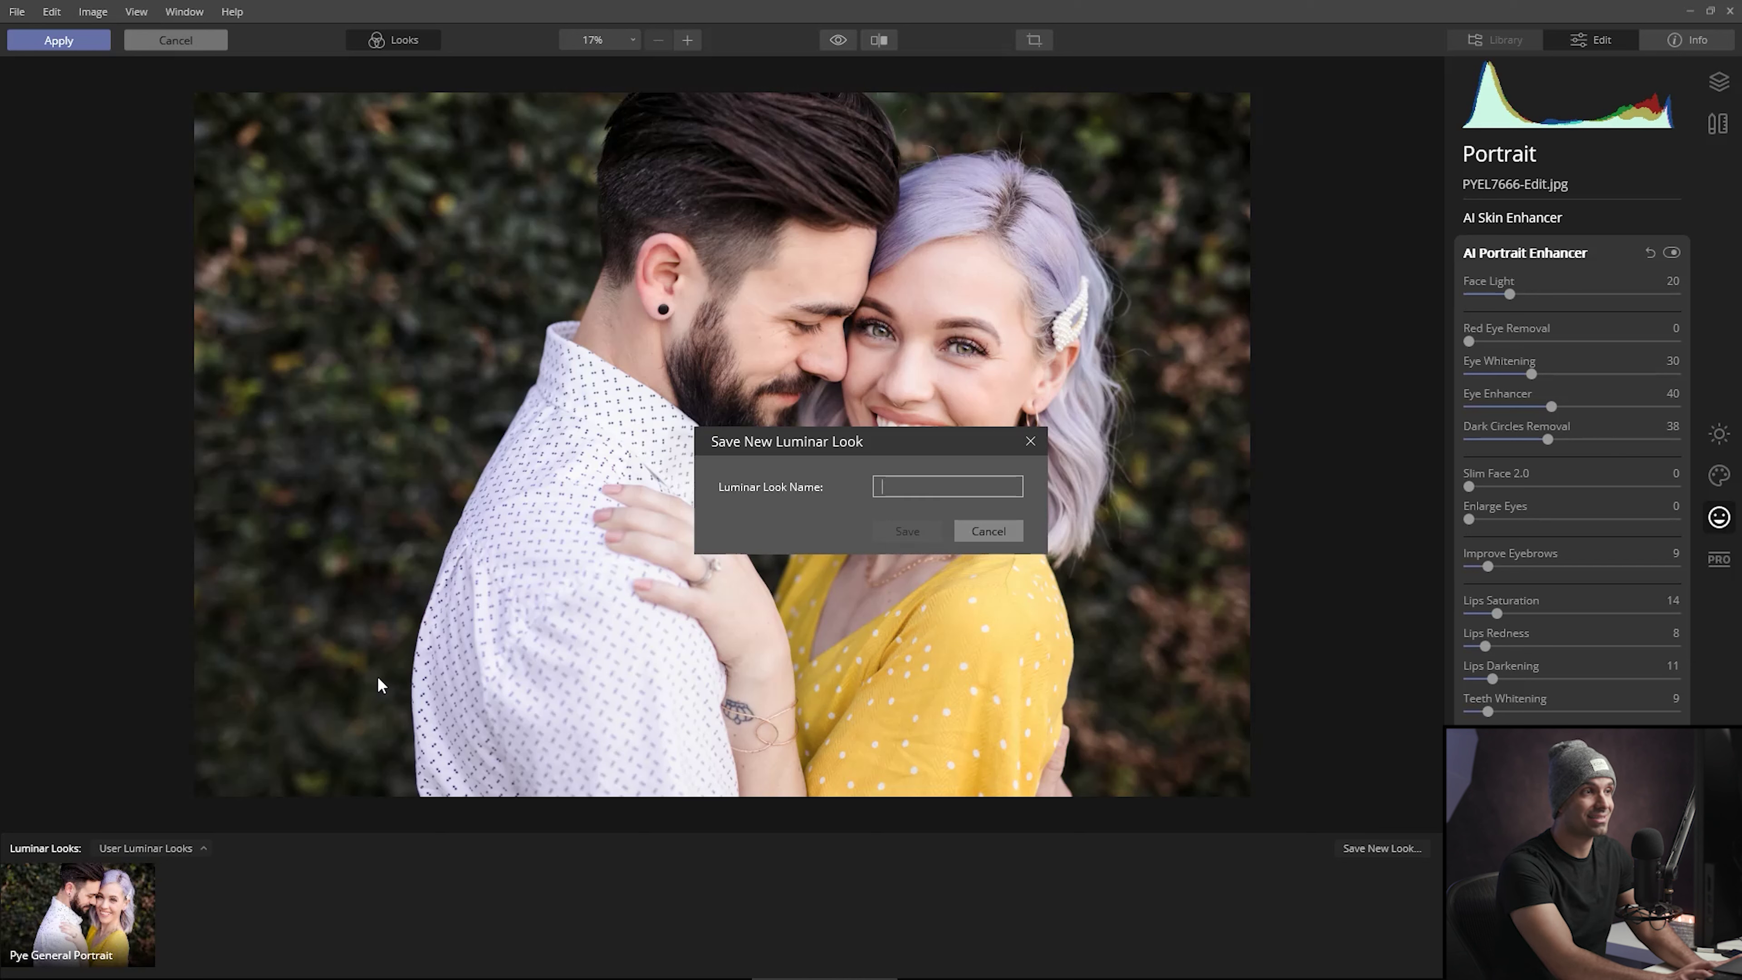
type("Pye Portrait")
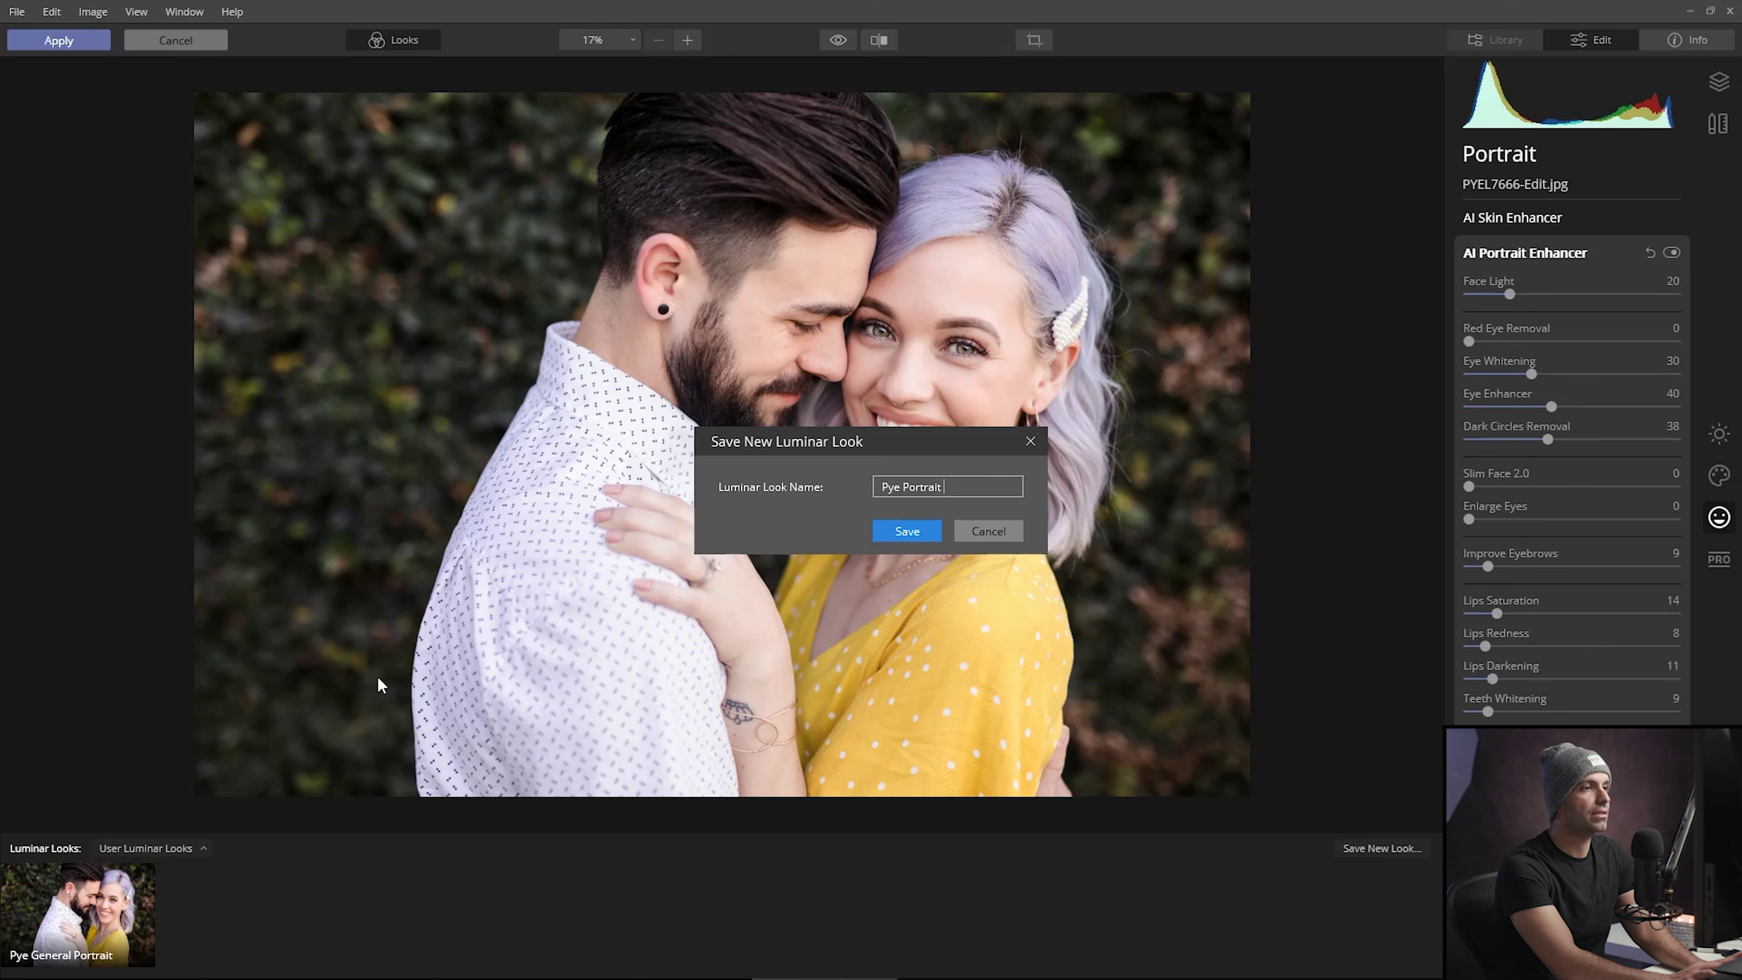
type("Starter")
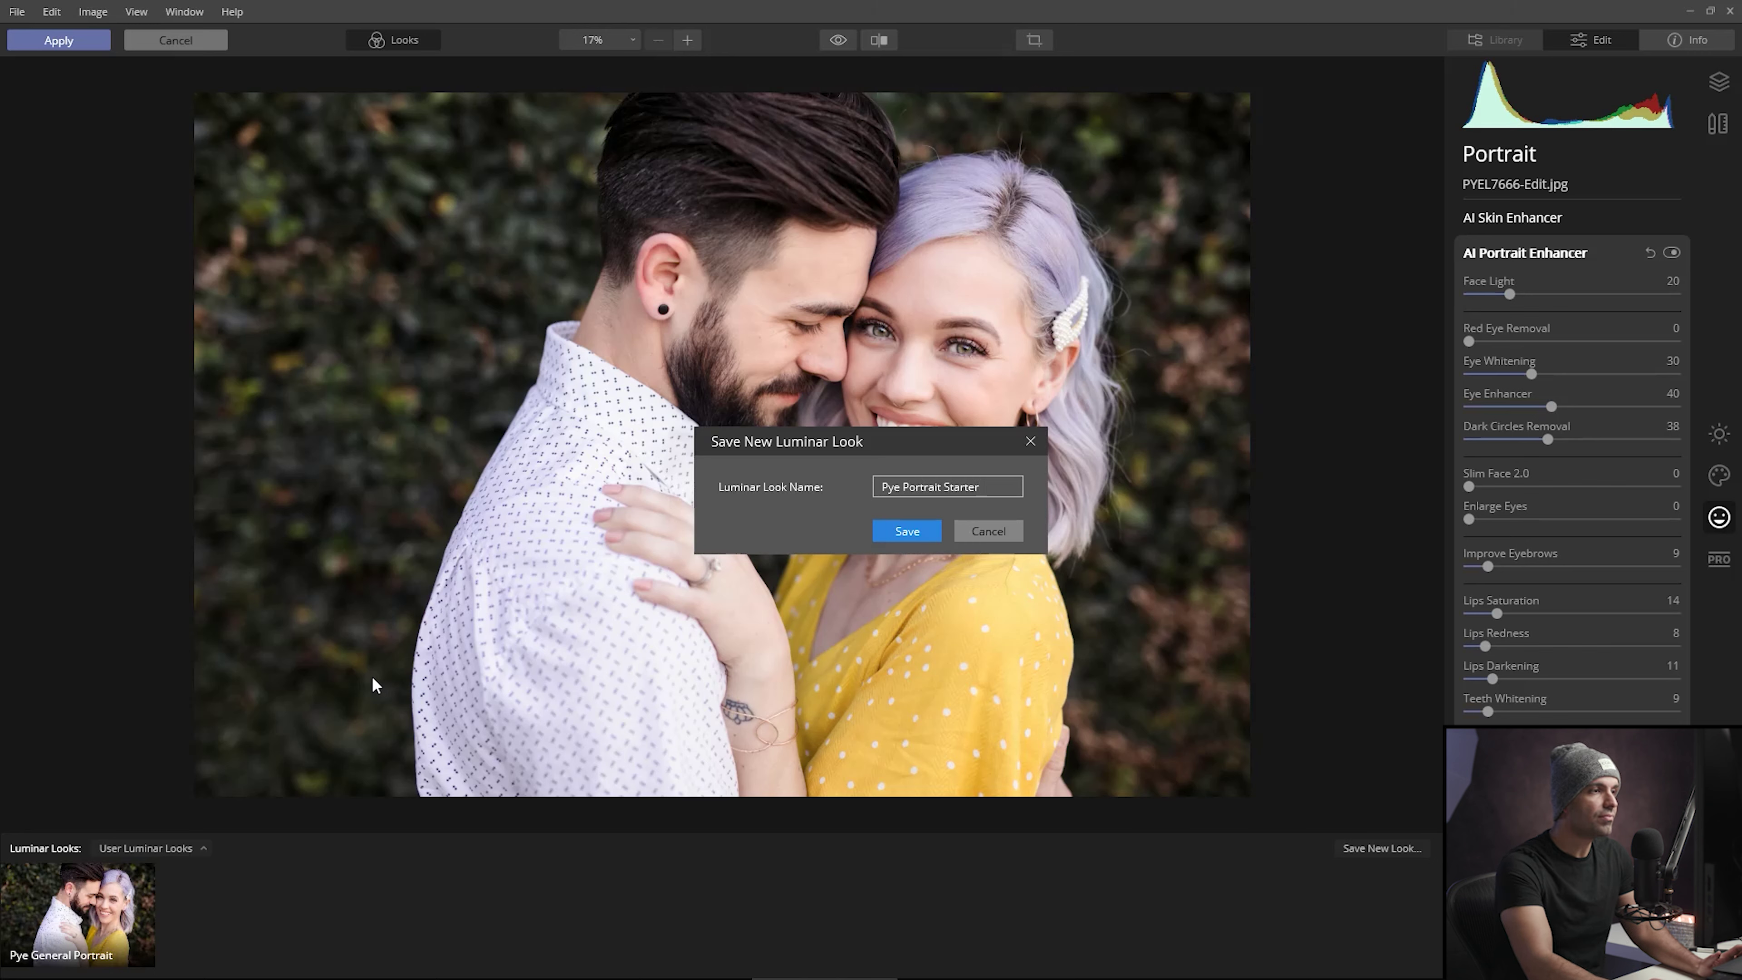
left_click(931, 535)
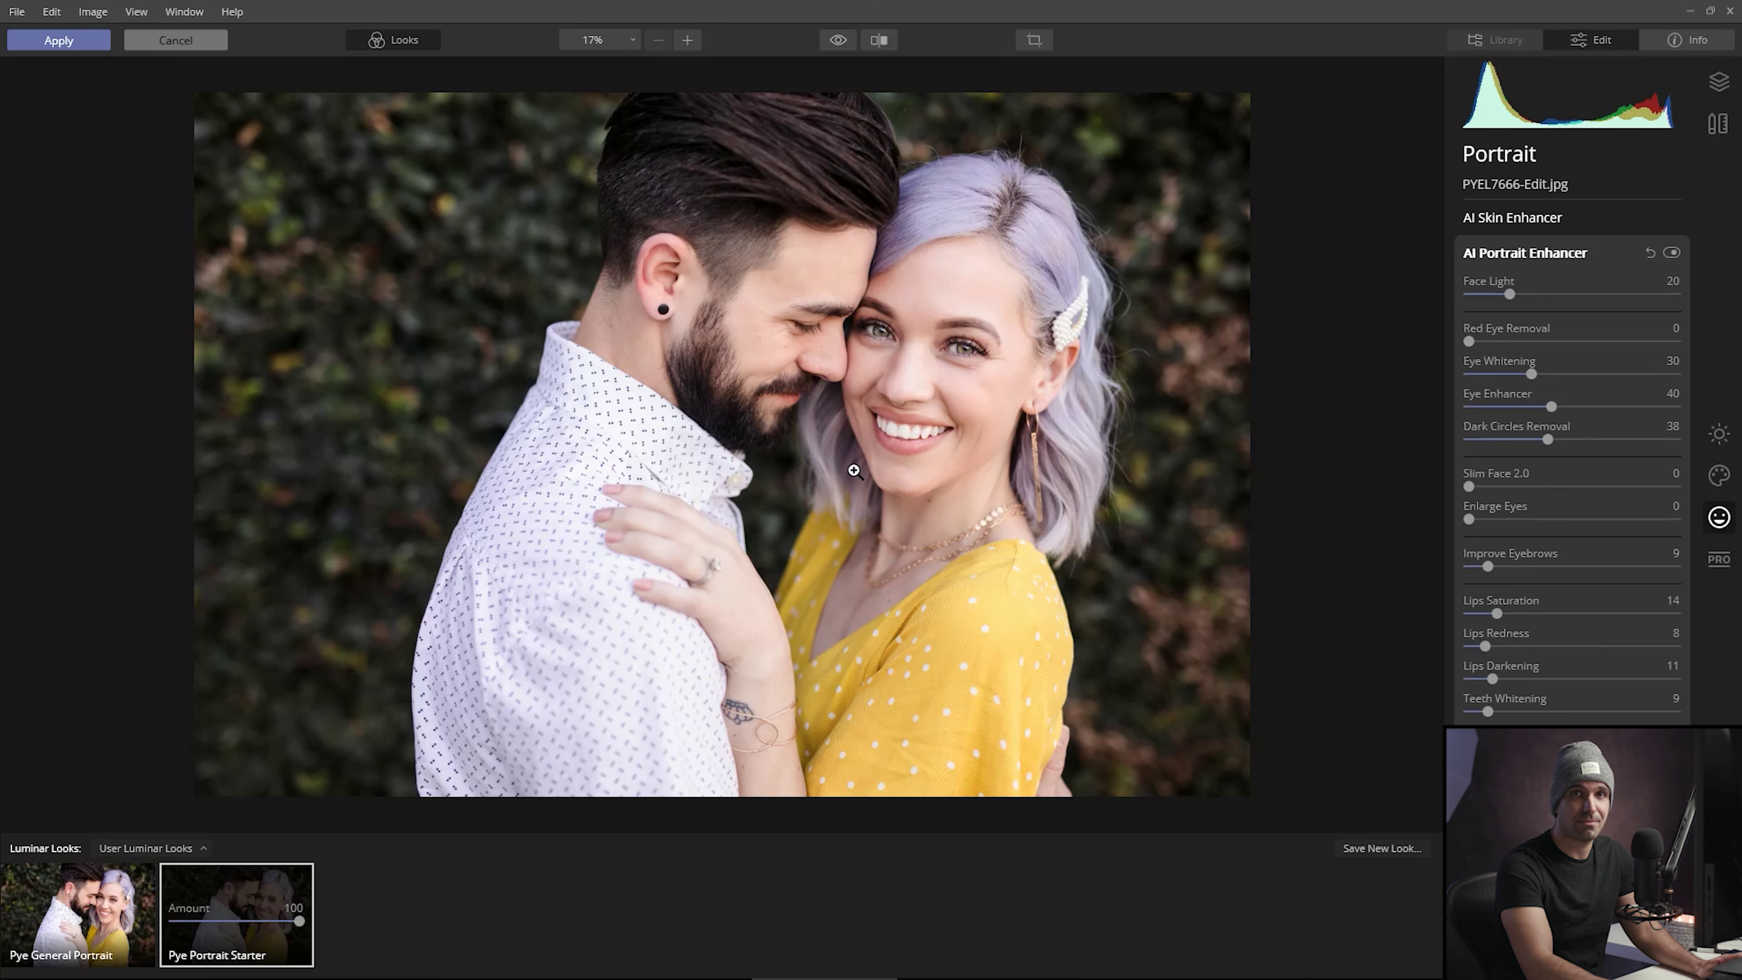
Turn on the Before/After split view and move the divider to compare original and retouched.
left_click(878, 41)
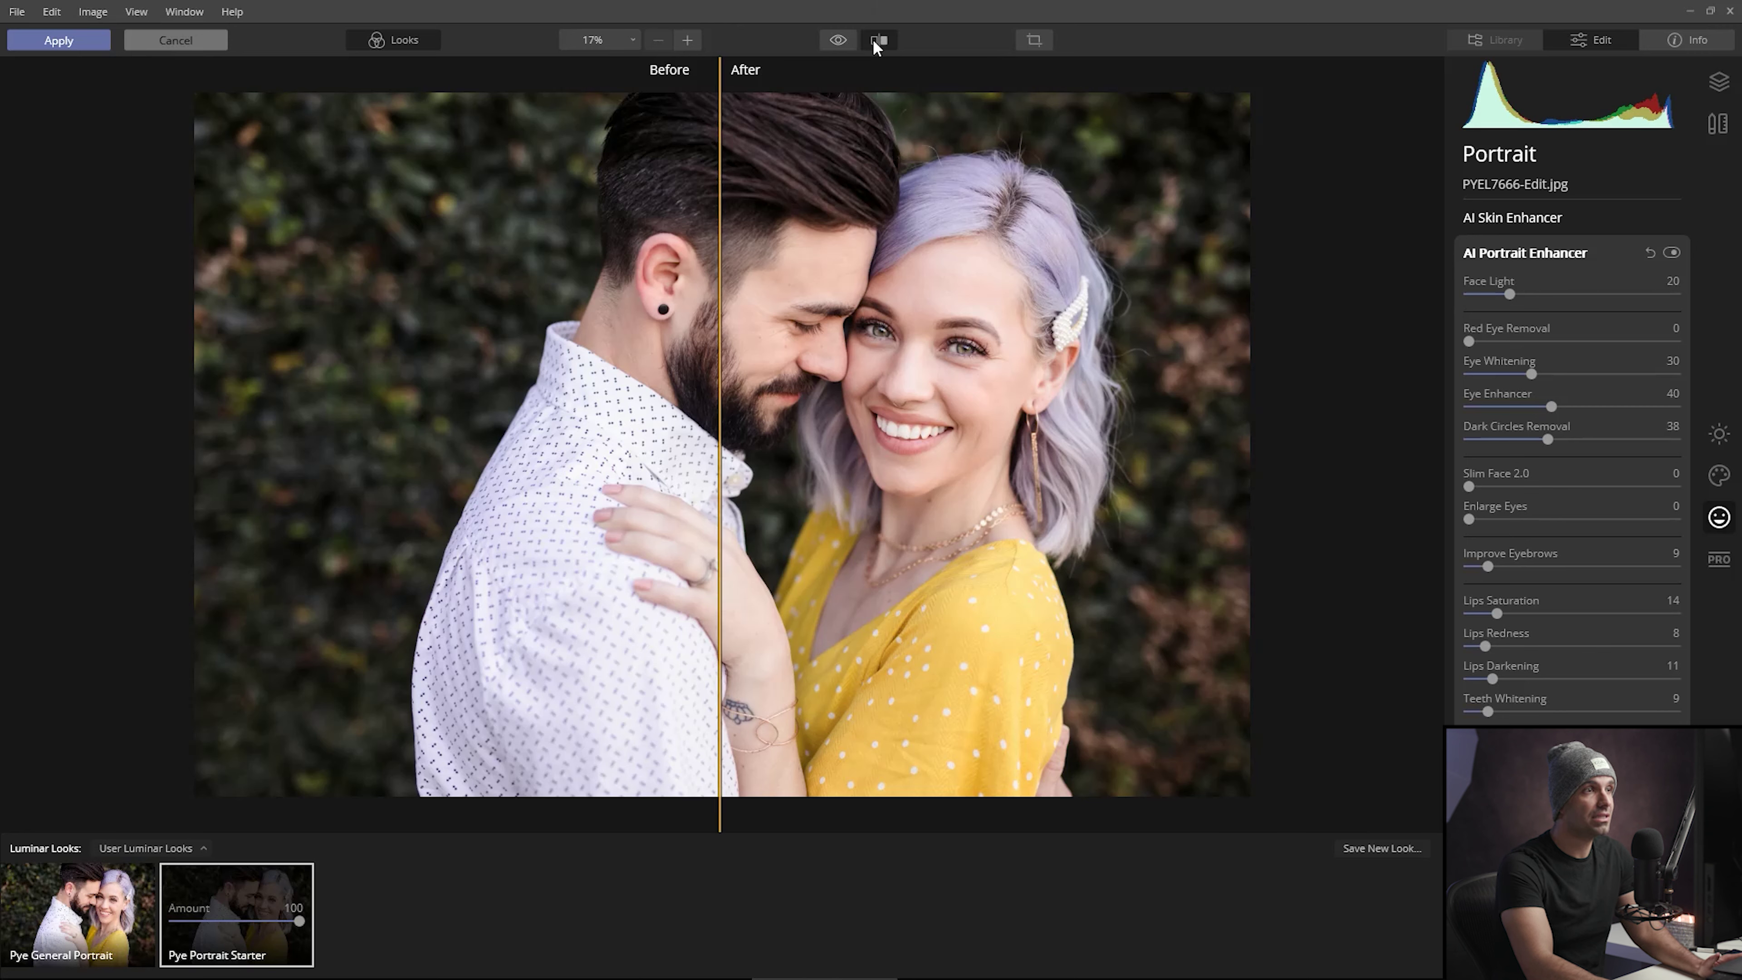
left_click_drag(719, 404, 1122, 411)
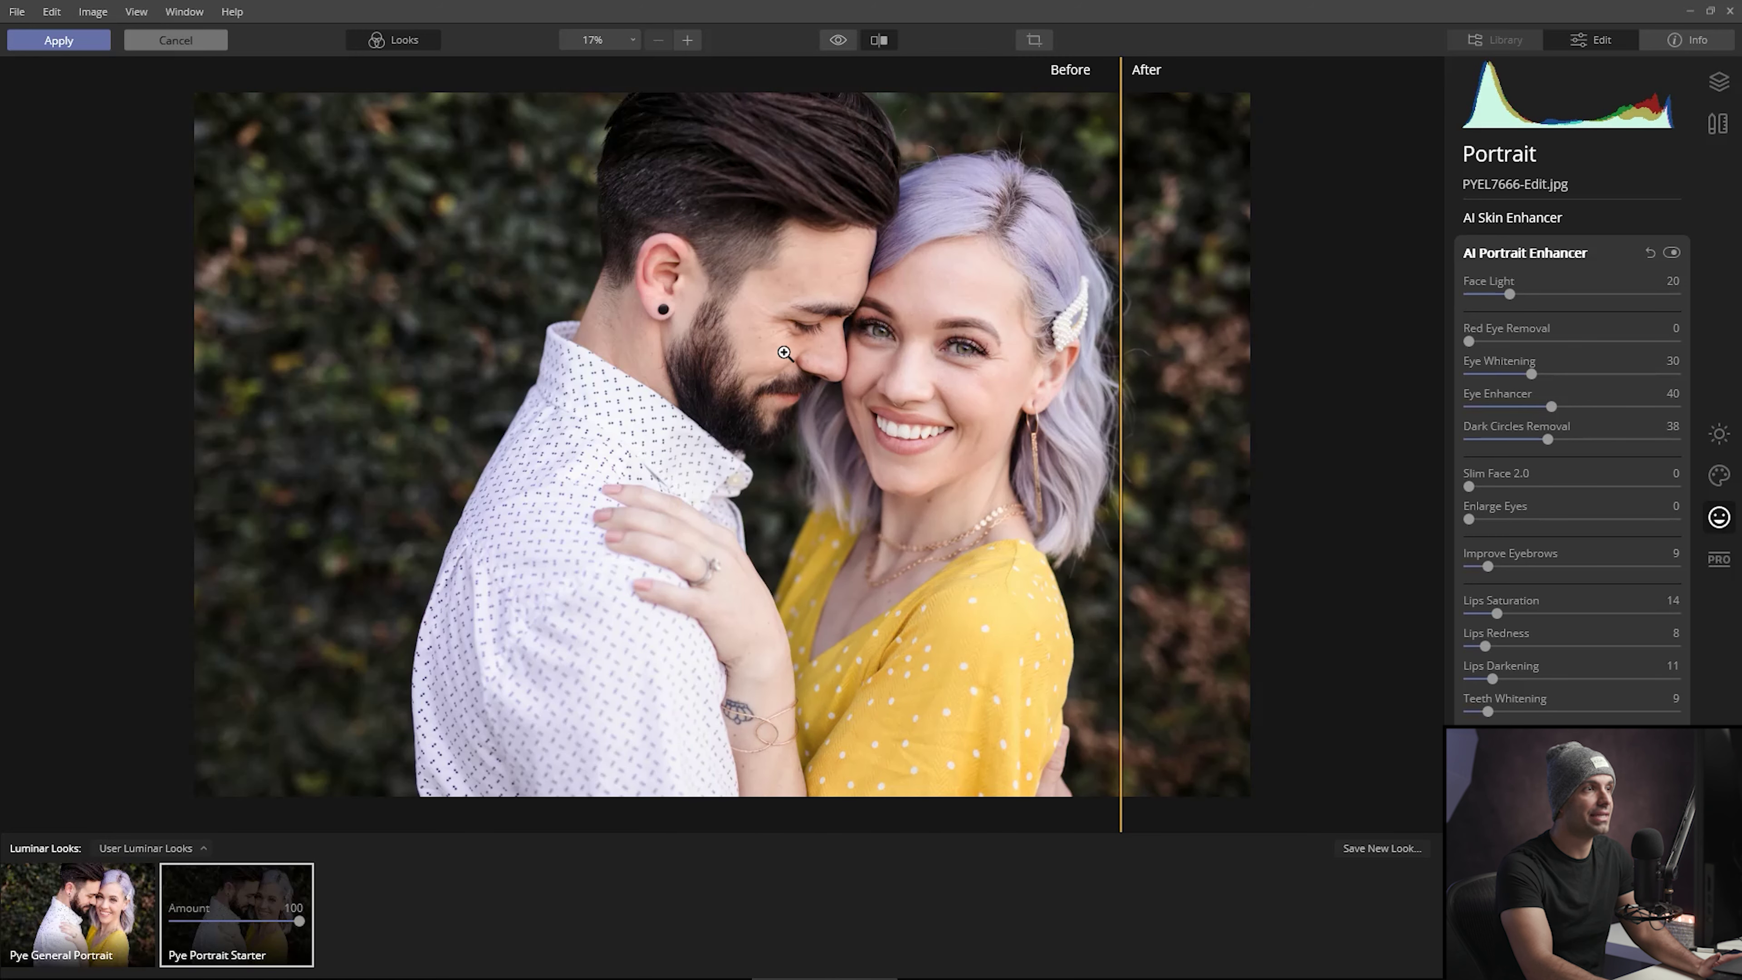
left_click_drag(1135, 340, 1158, 415)
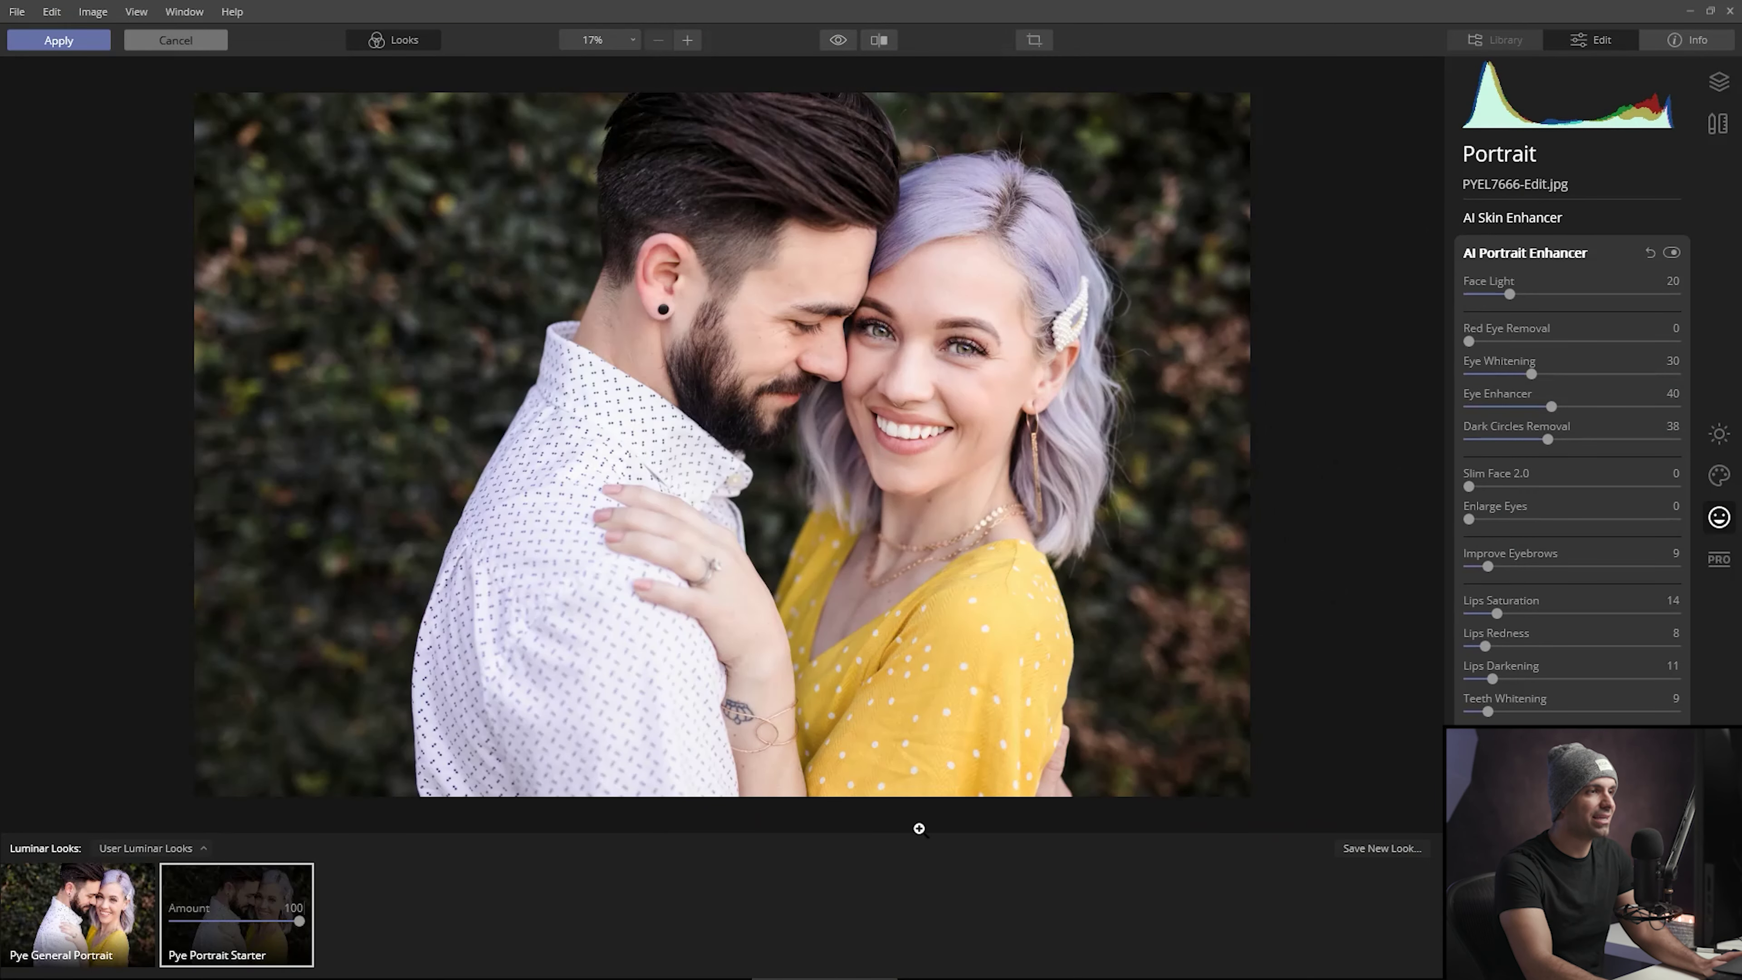
Search the Windows Start menu for 'luminar' and launch the Luminar 4 result.
key("alt+Tab")
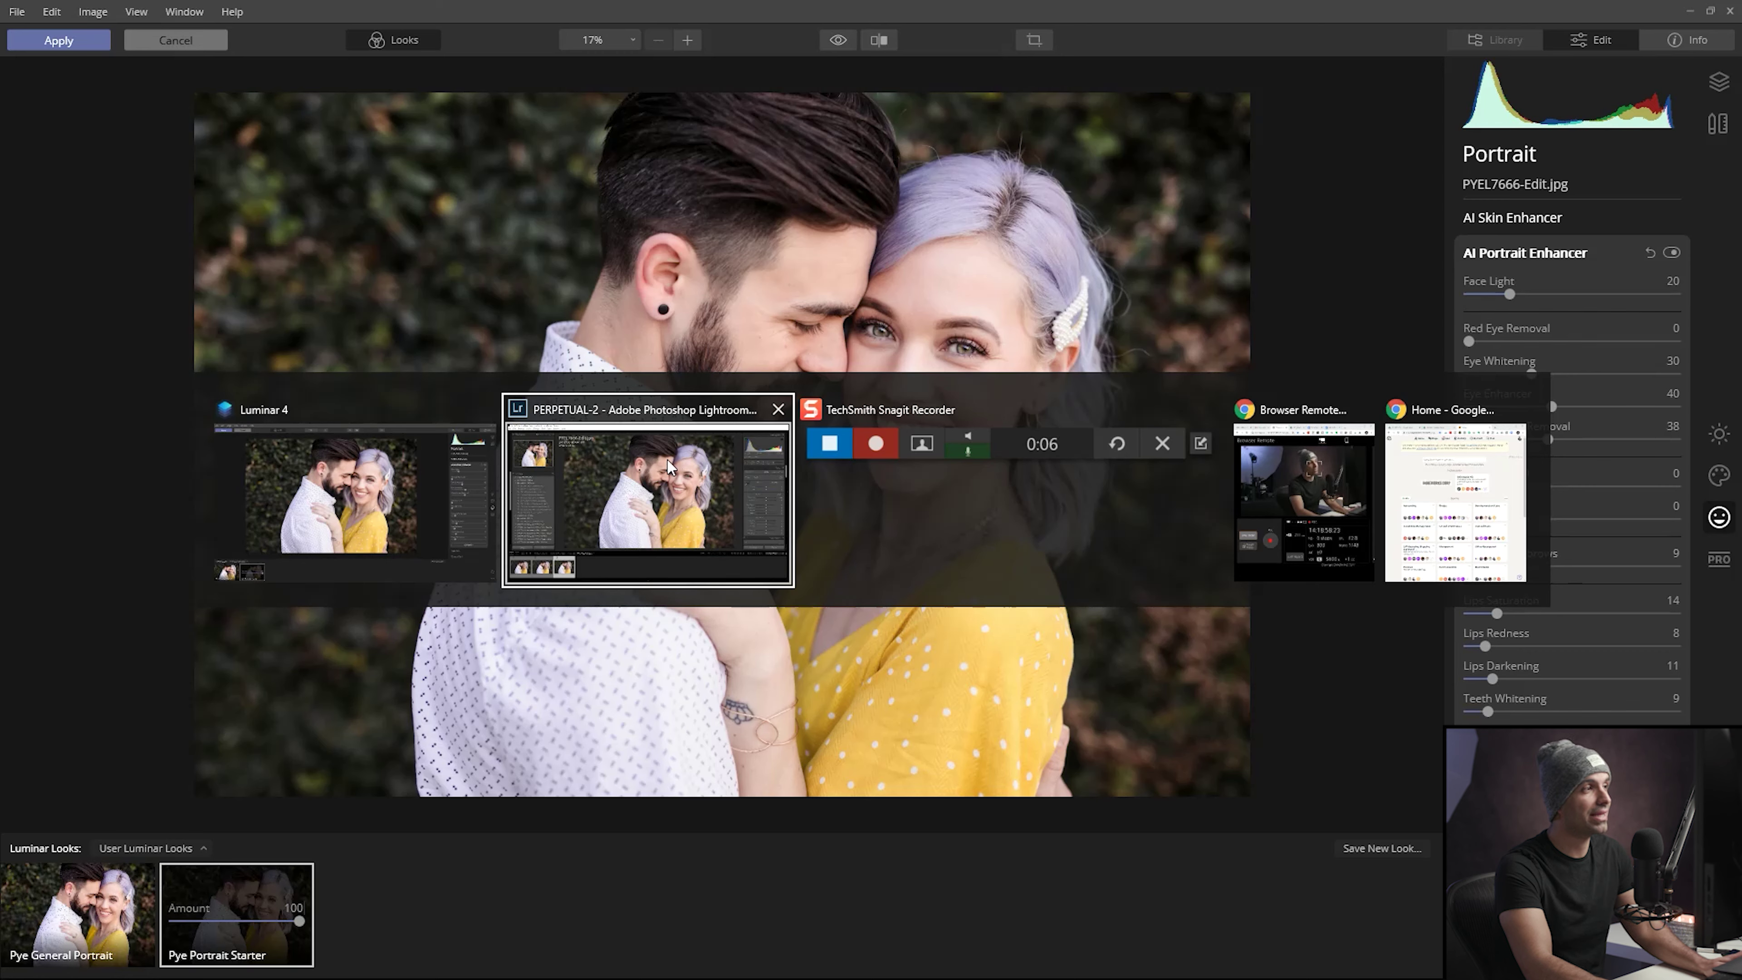
key("Escape")
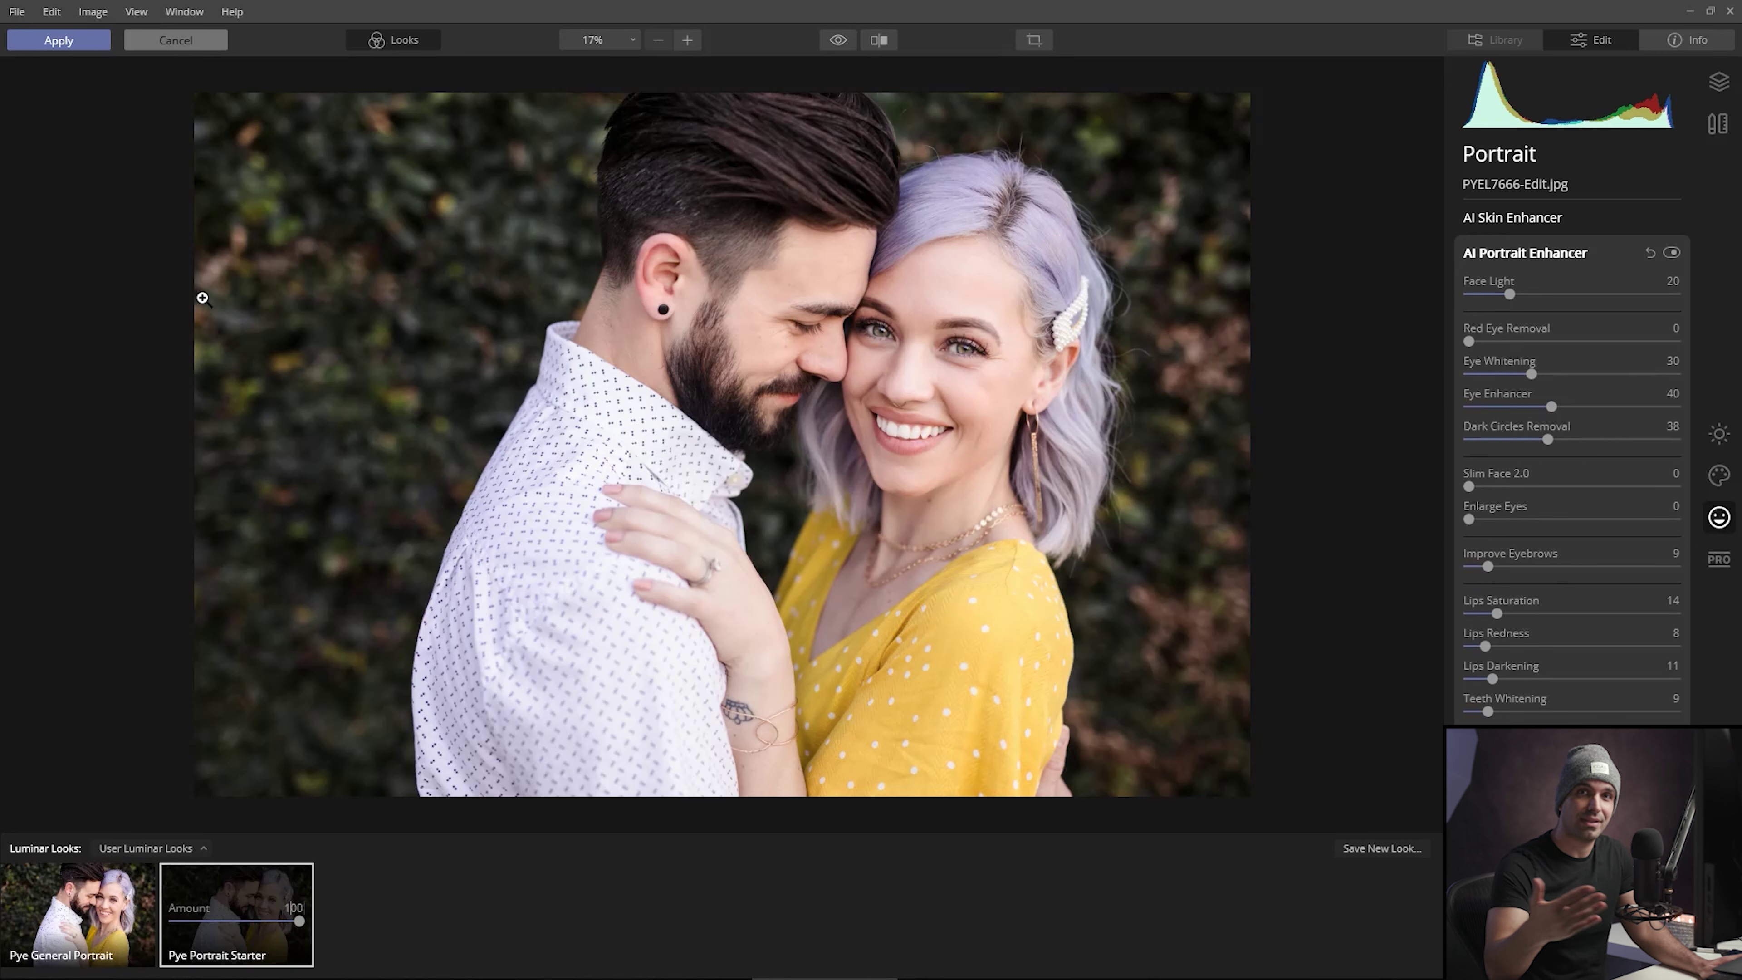
key("super")
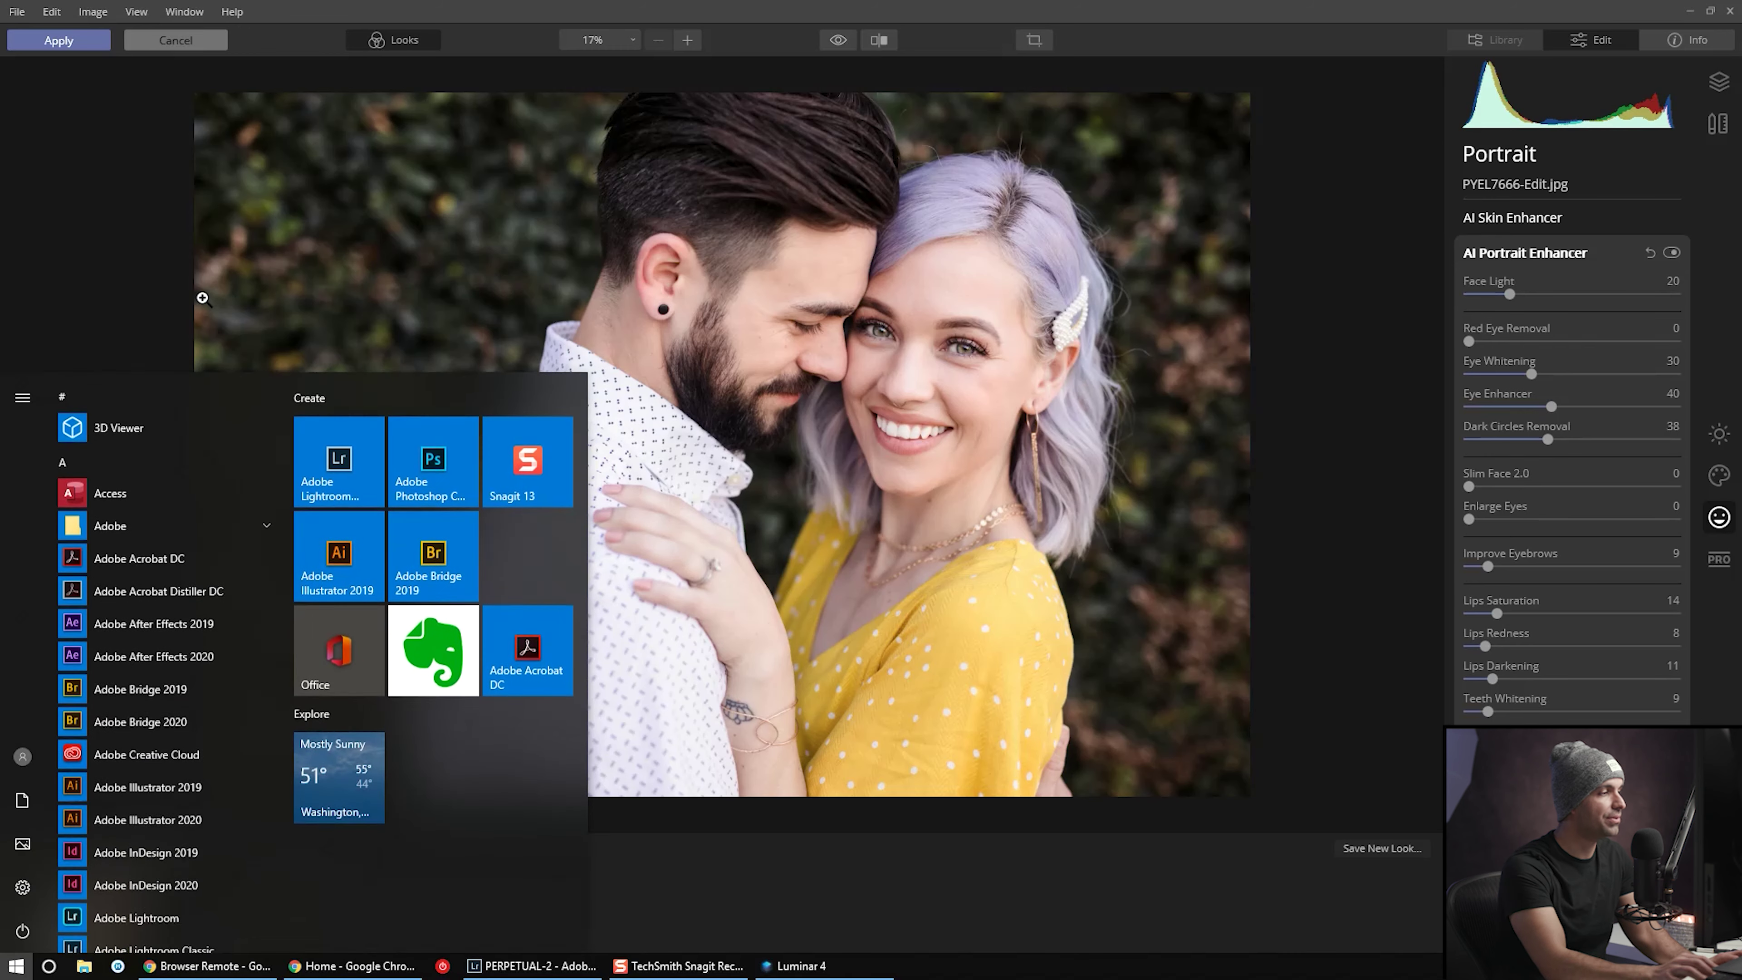
left_click(101, 329)
type("luminar")
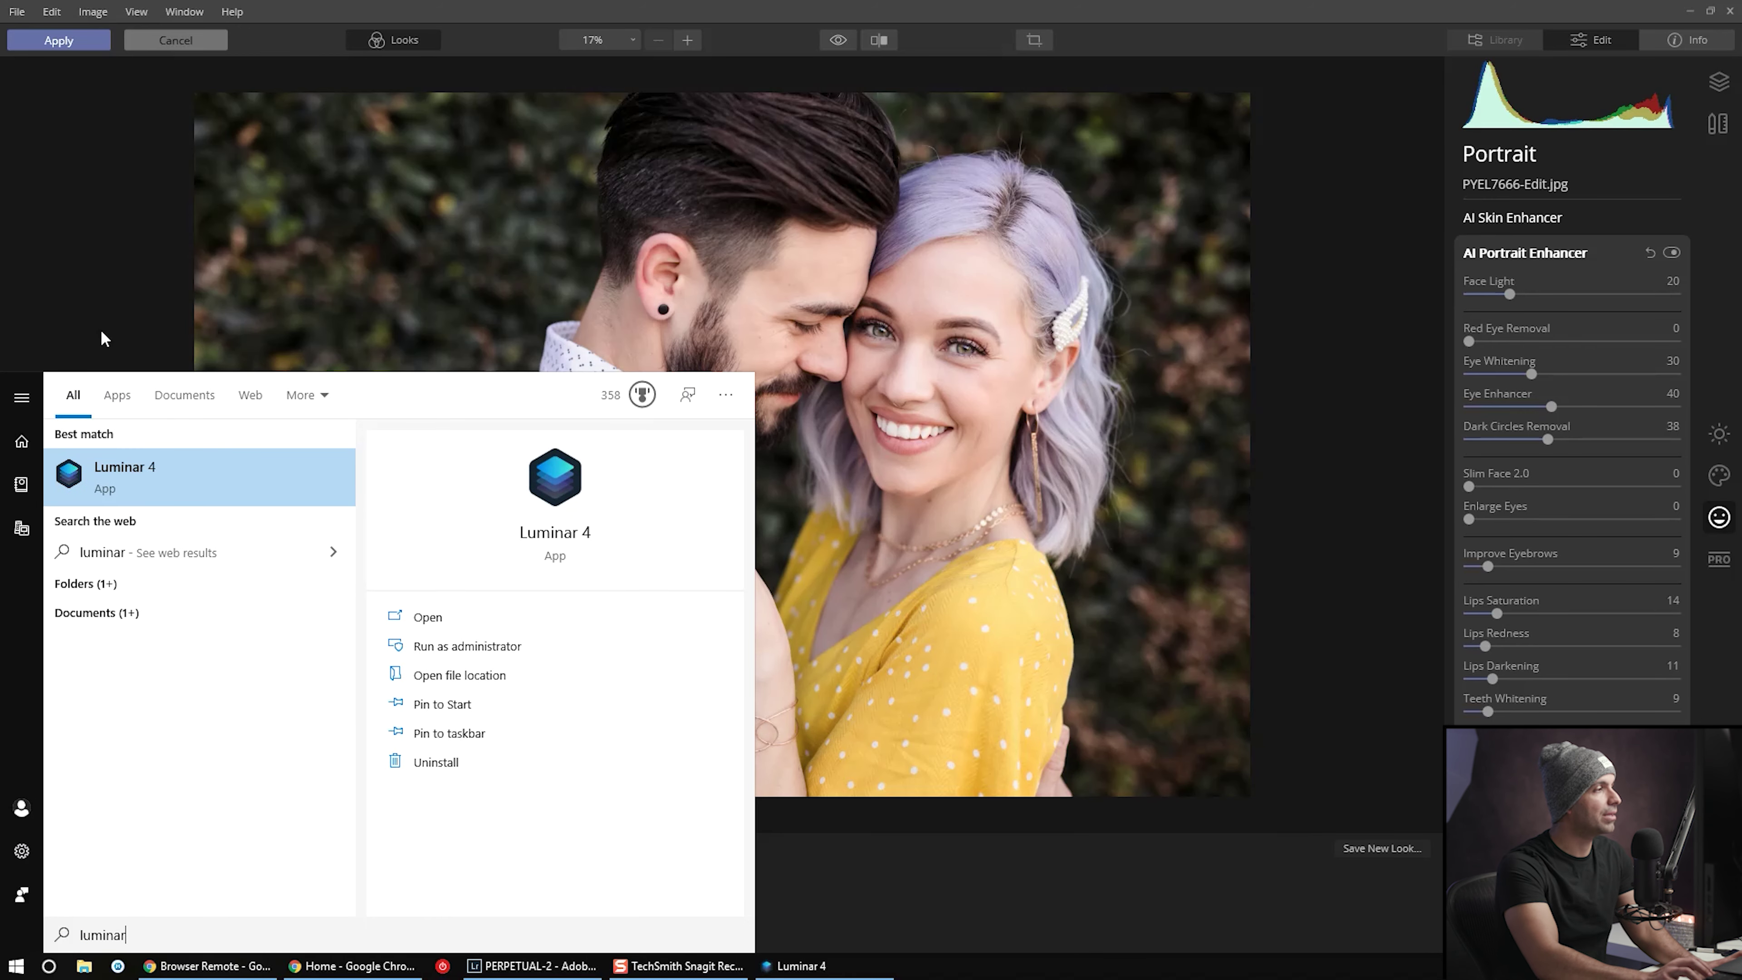
key("Return")
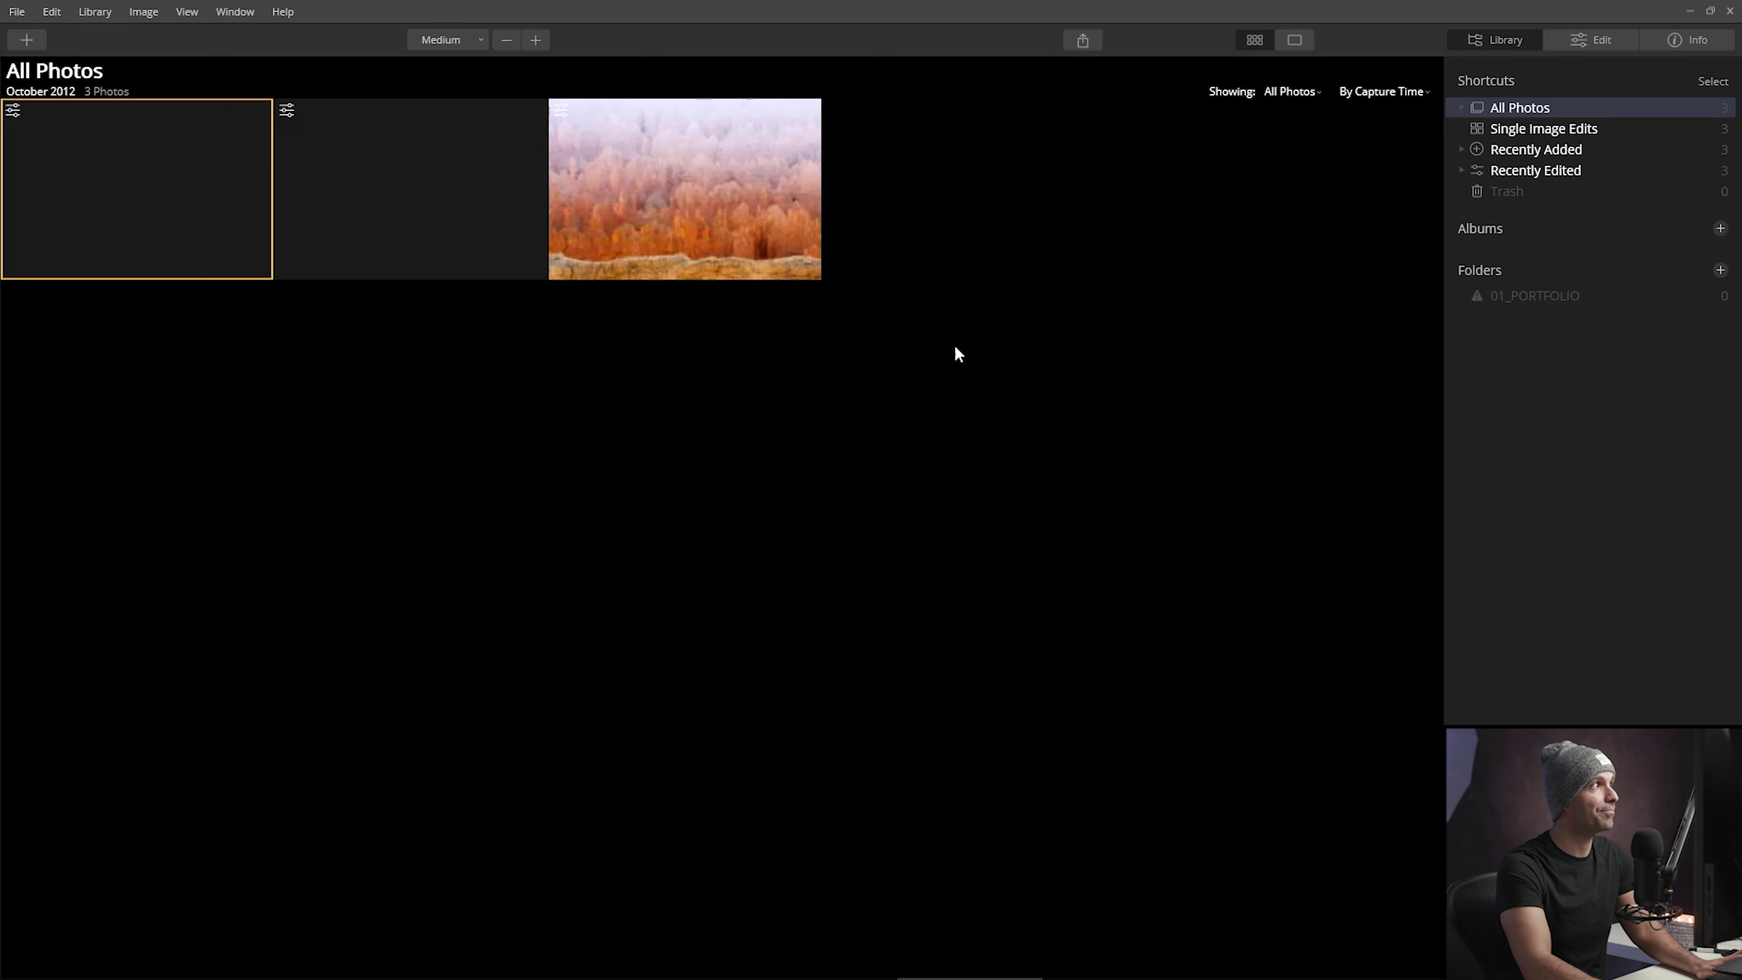
Start a Batch Processing job and add the perpetual-catalog-4433 image from 00_EXERCISE FILE.
left_click(27, 13)
left_click(74, 311)
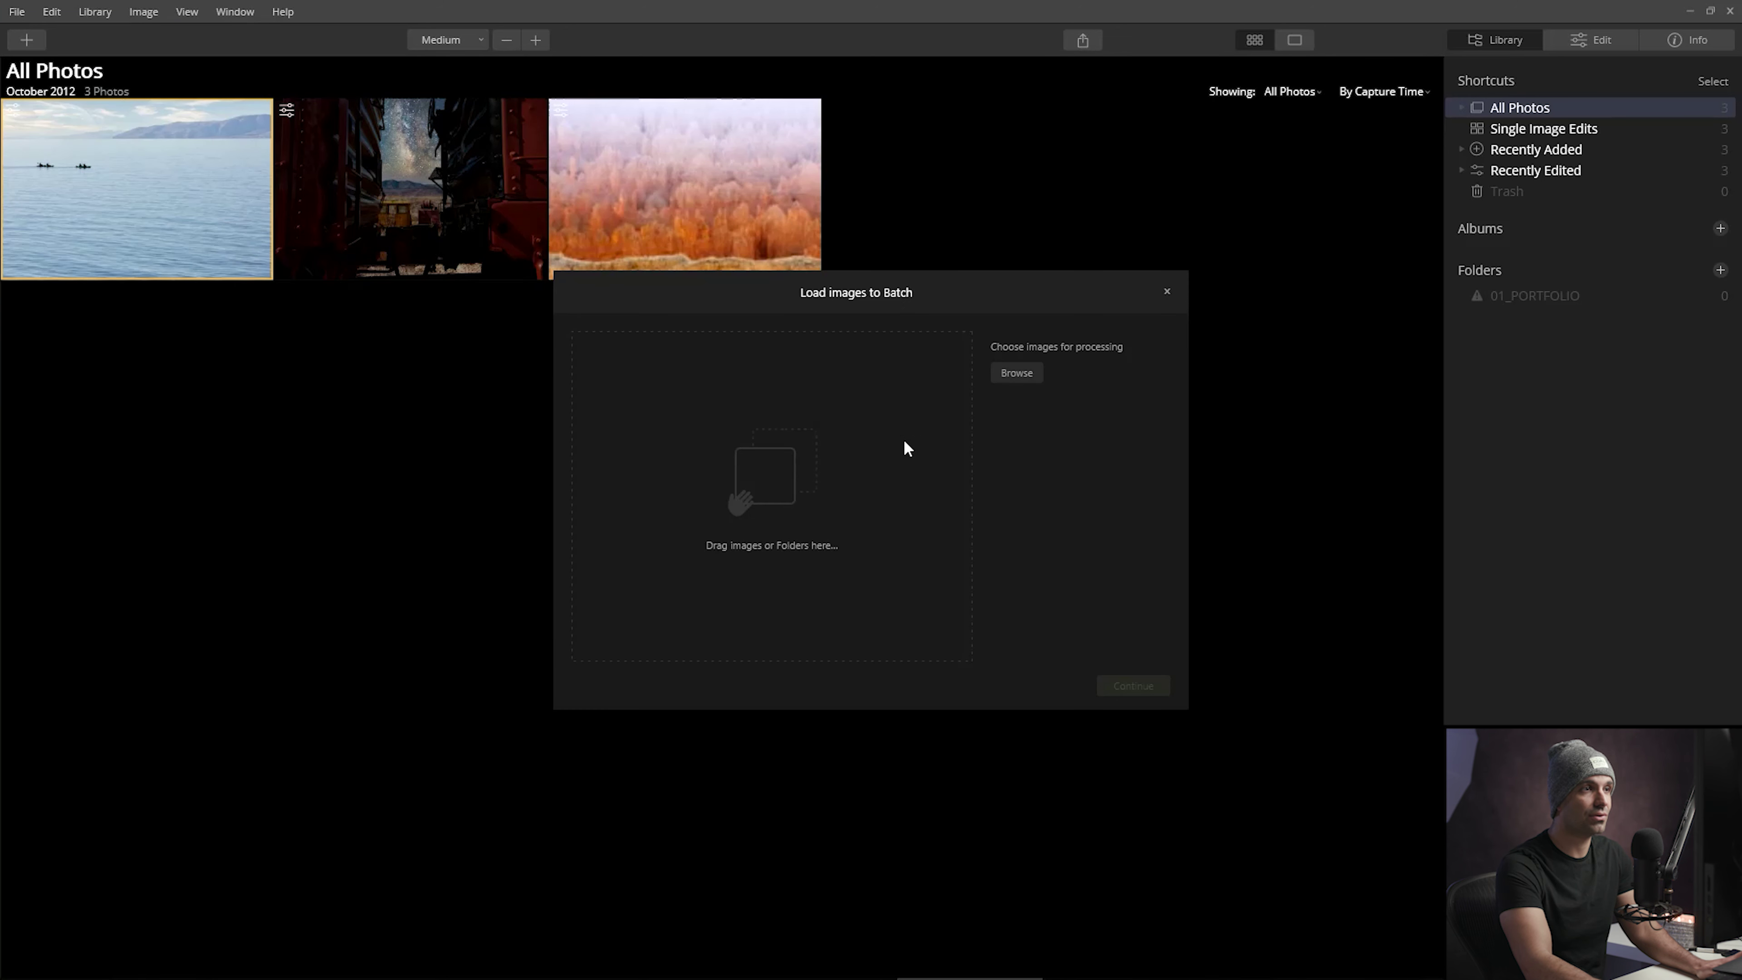
left_click(1015, 376)
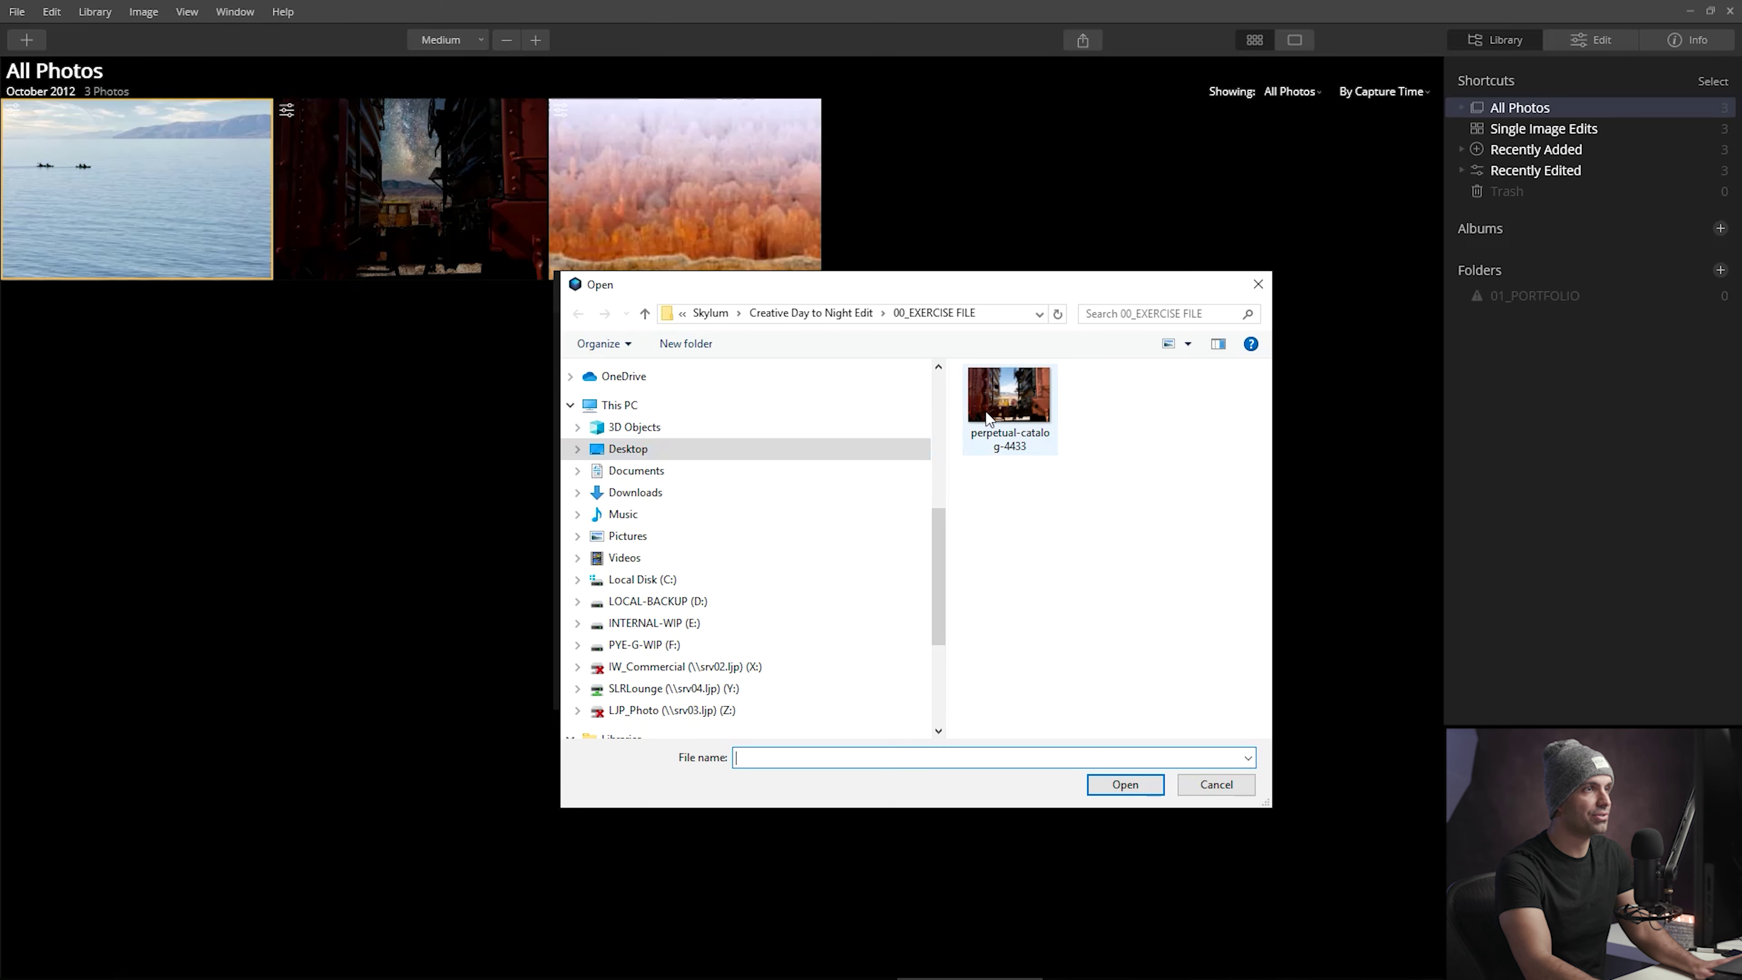
left_click(980, 444)
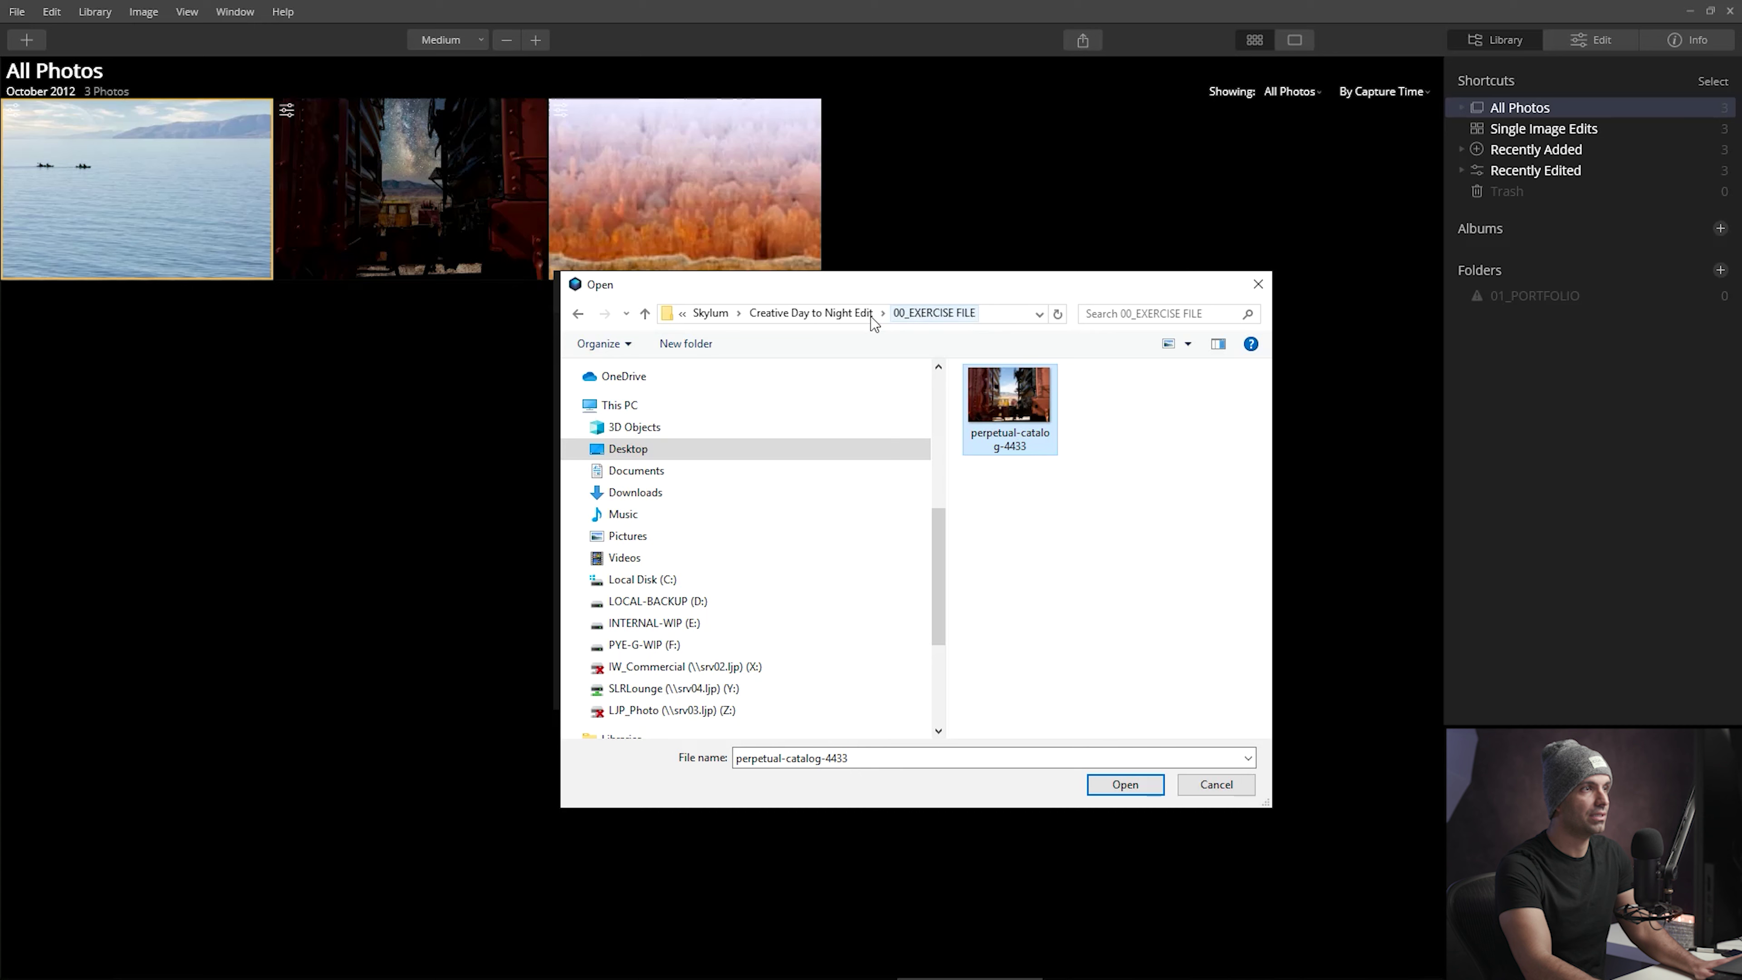
left_click(845, 317)
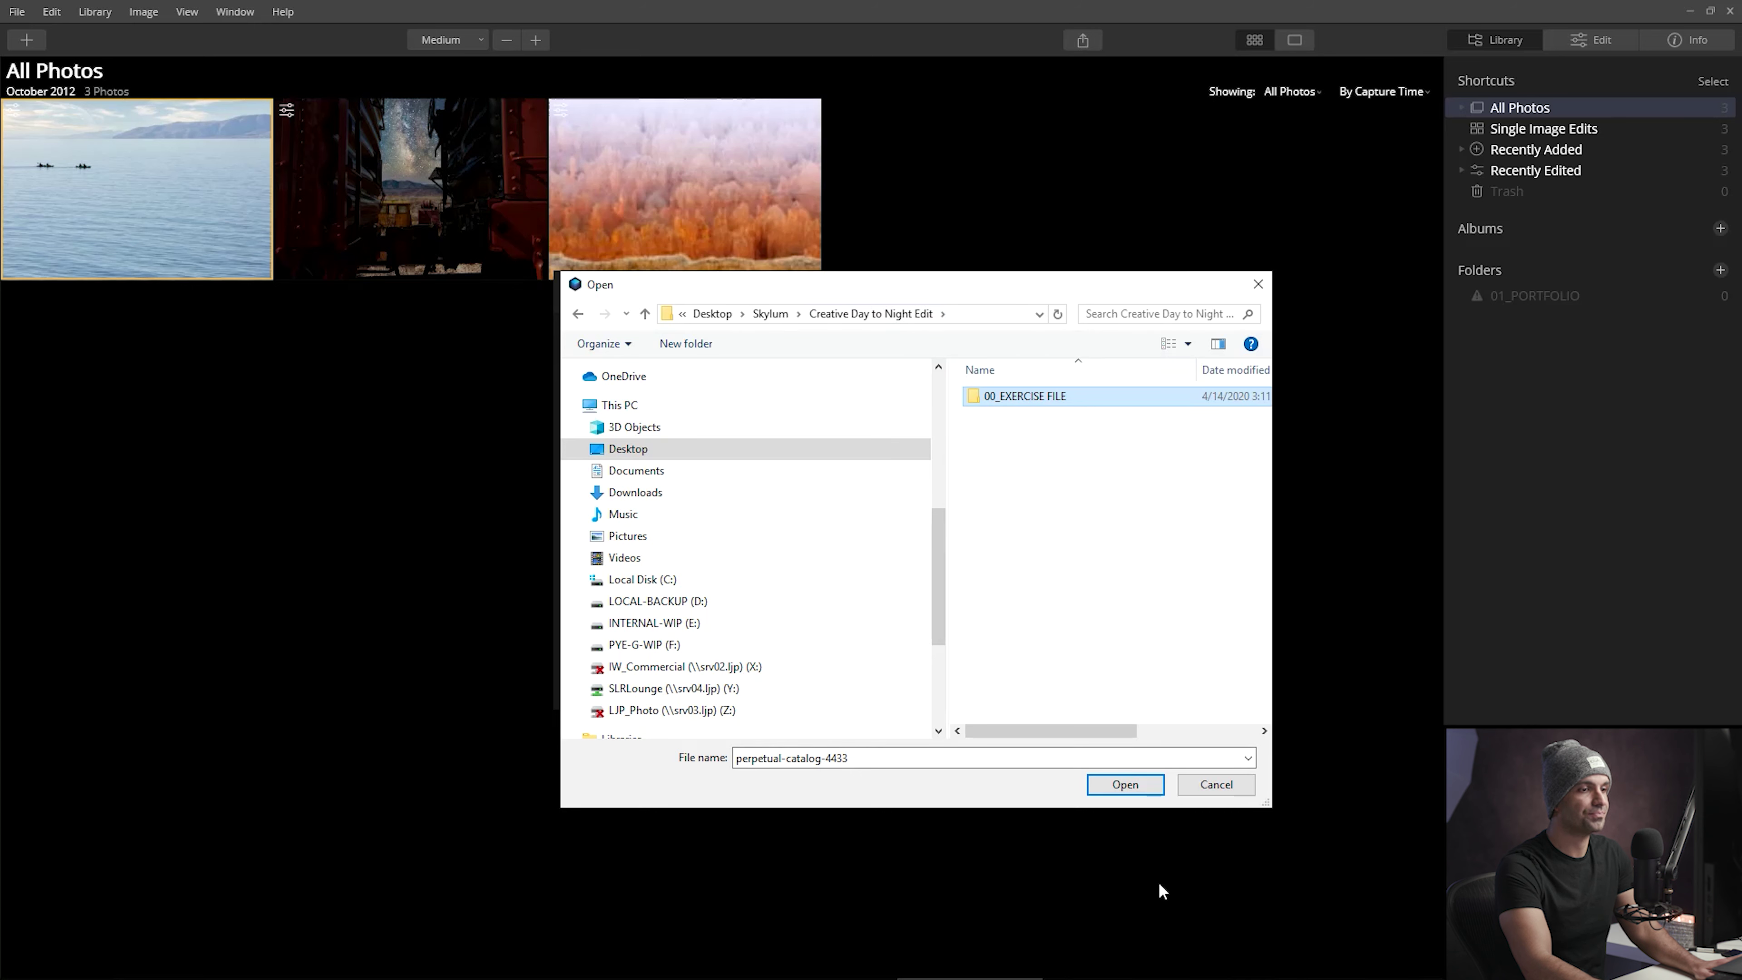
left_click(1125, 786)
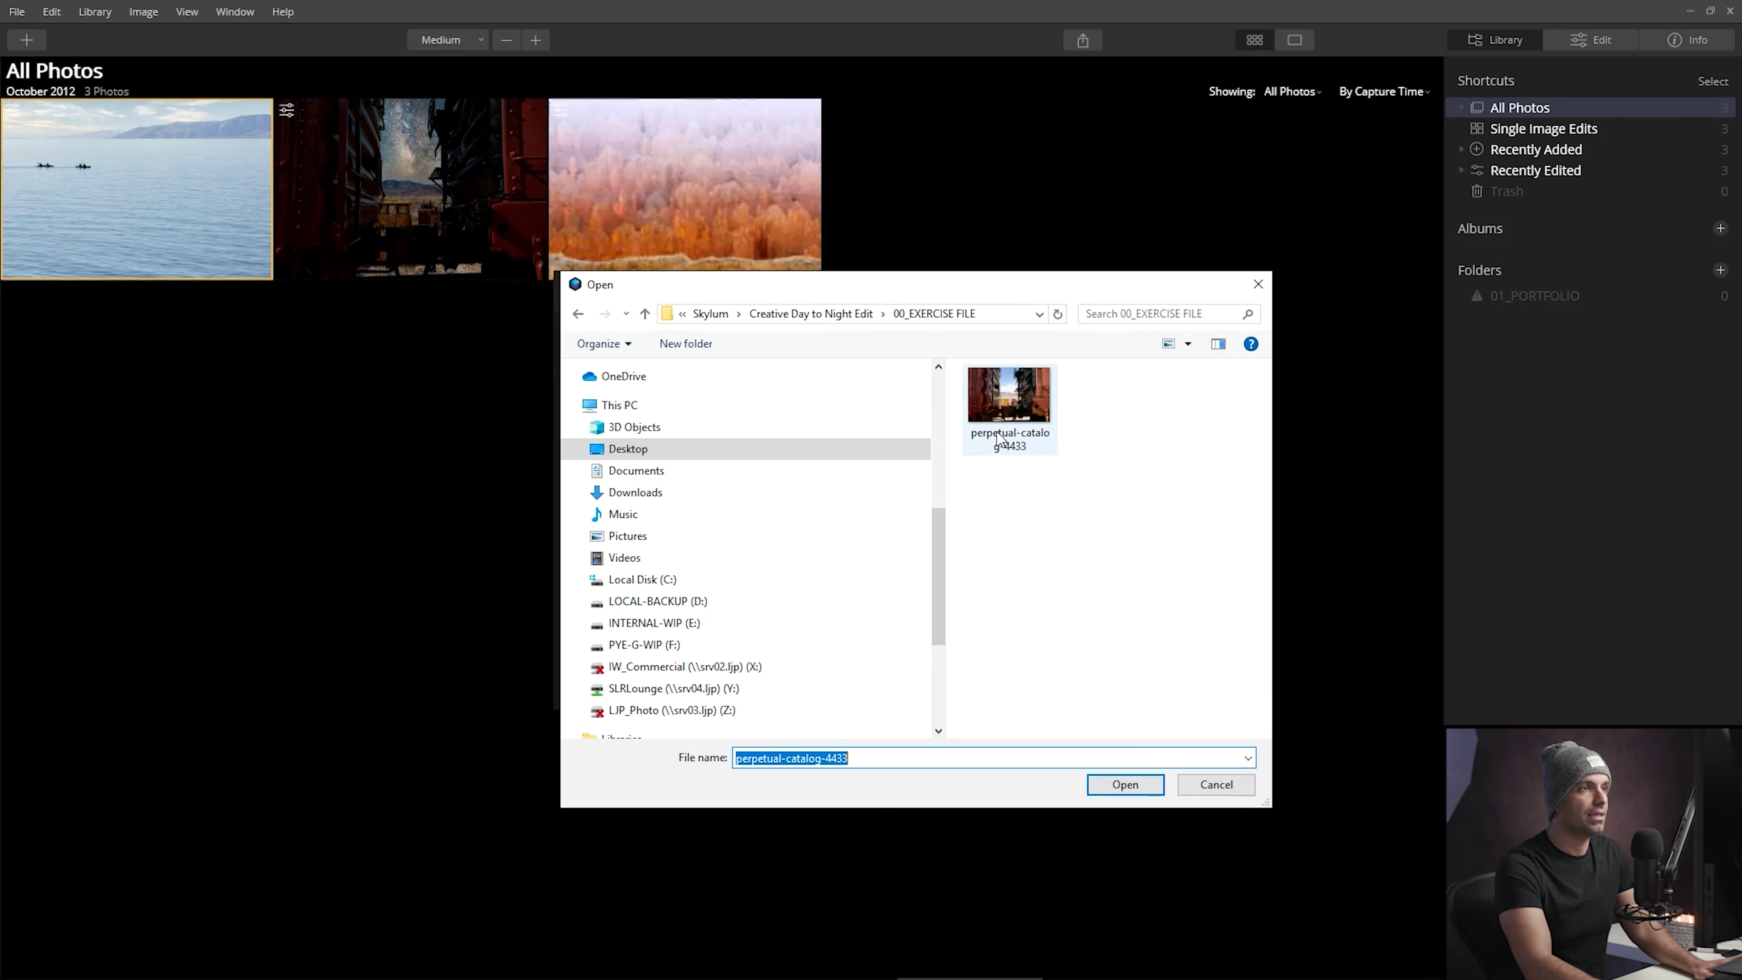
left_click(1014, 439)
left_click(1126, 785)
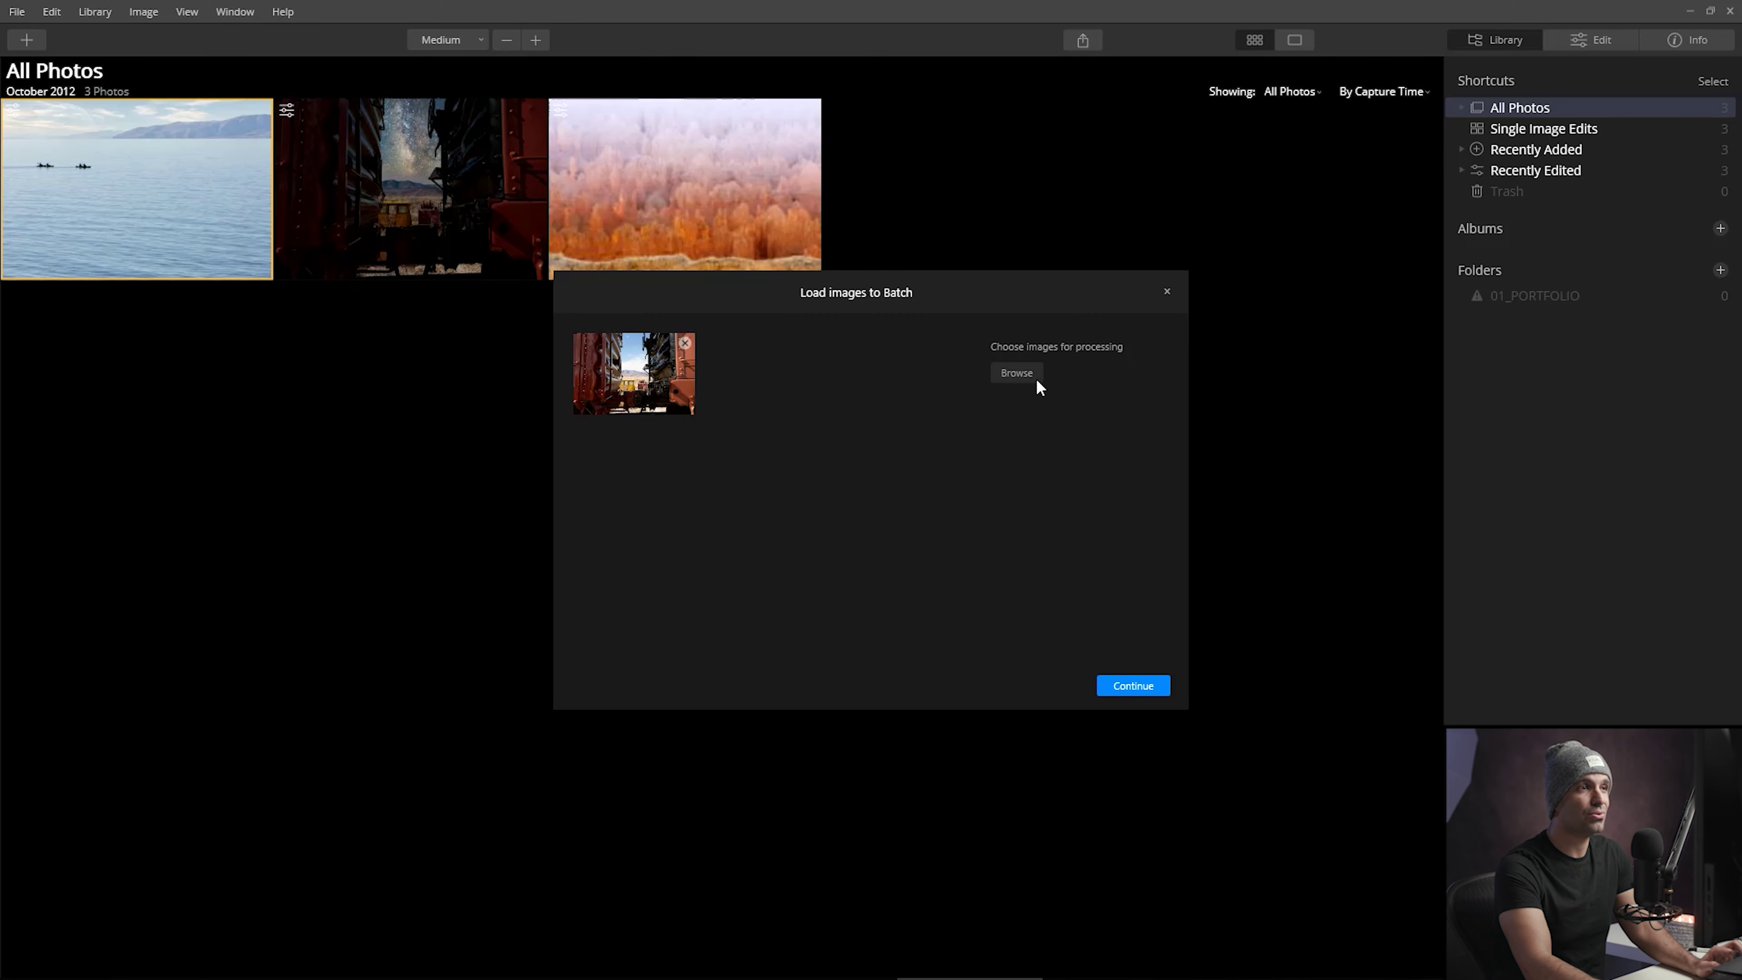
In Batch Settings, choose Pye Portrait Starter as the batch Look.
left_click(1139, 688)
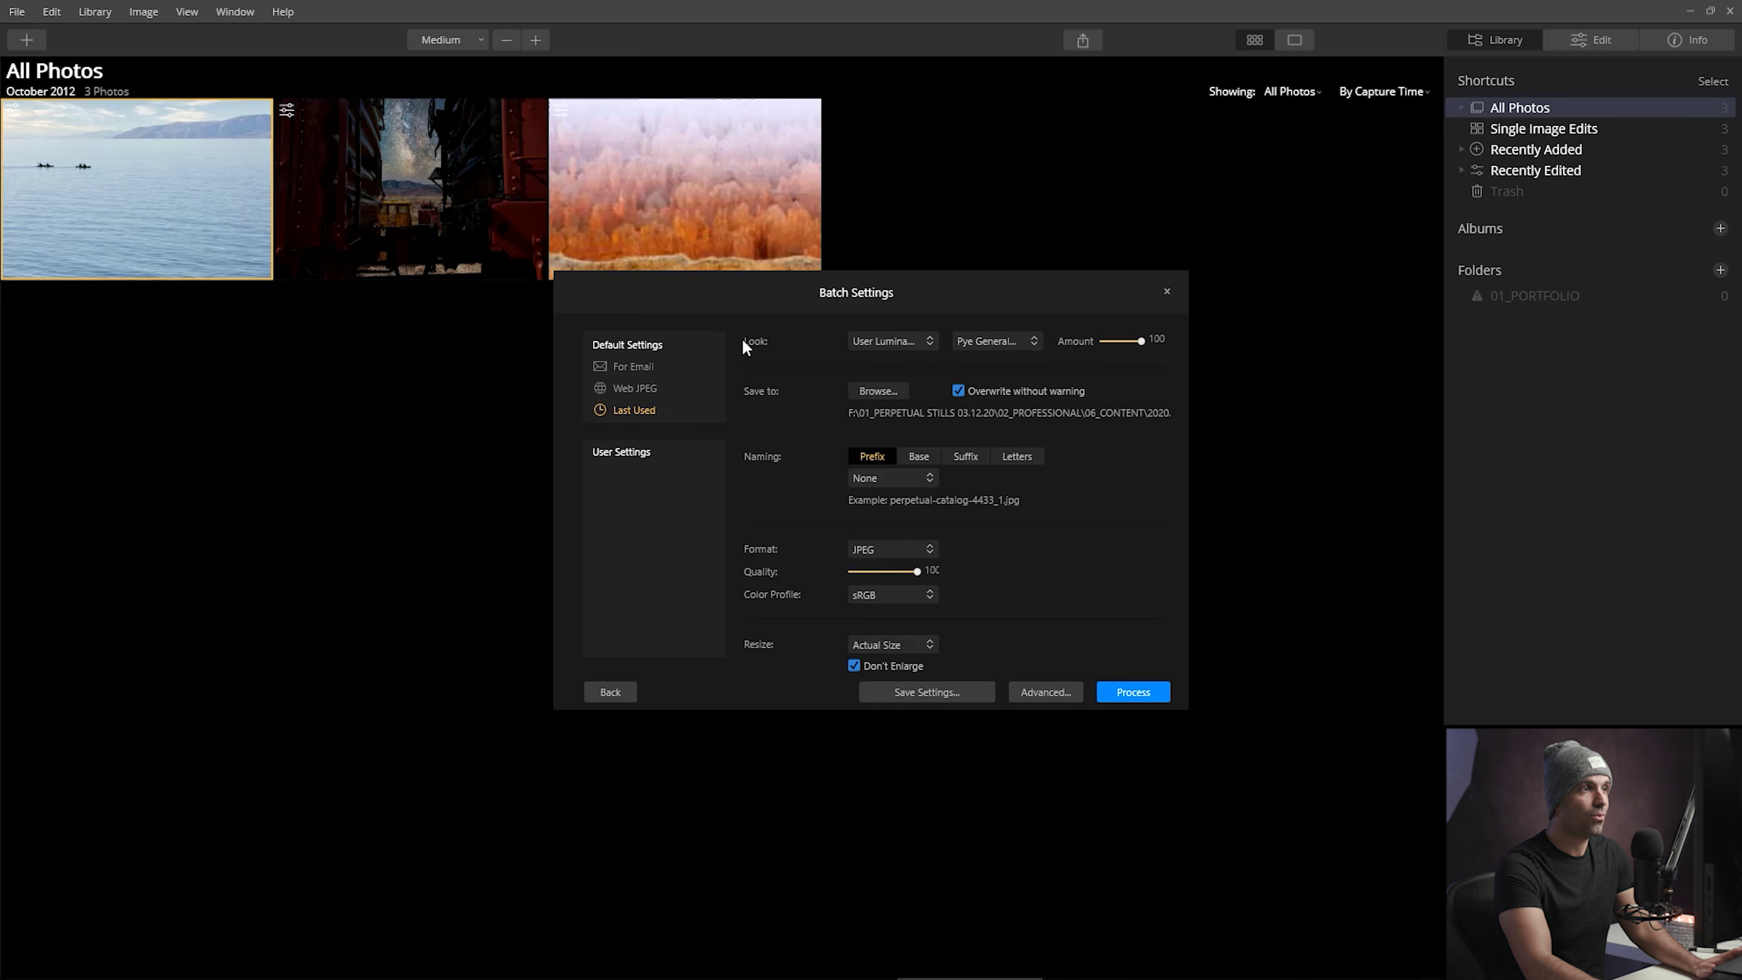
left_click(902, 340)
left_click(901, 340)
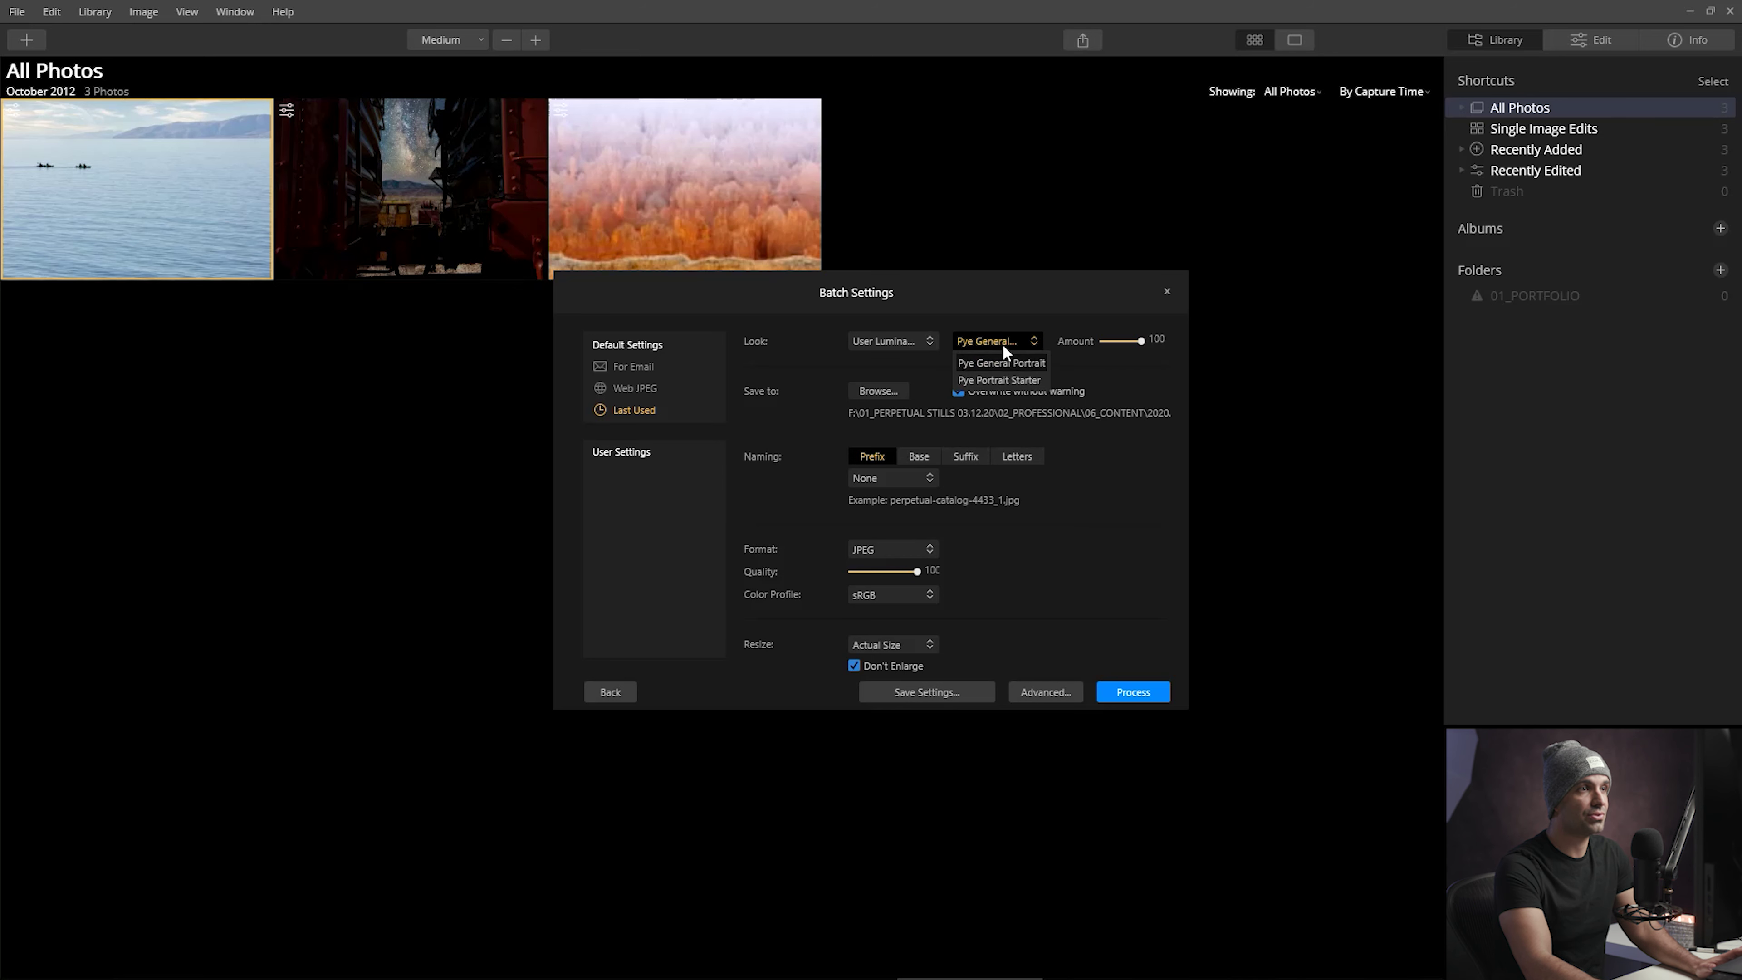